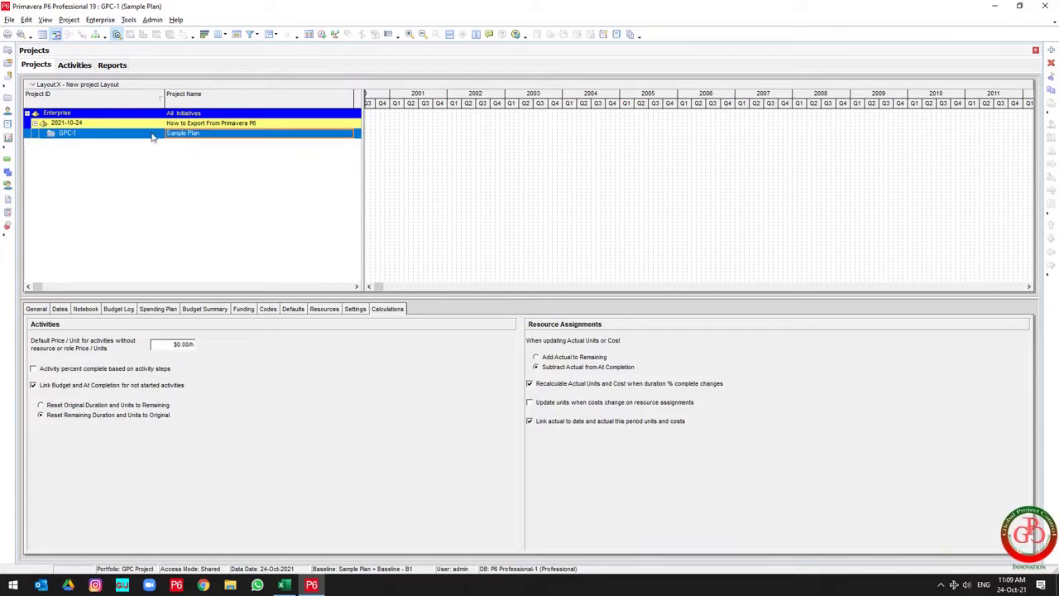
Open the GPC-1 Sample Plan project and show its activities
right_click(151, 136)
left_click(170, 139)
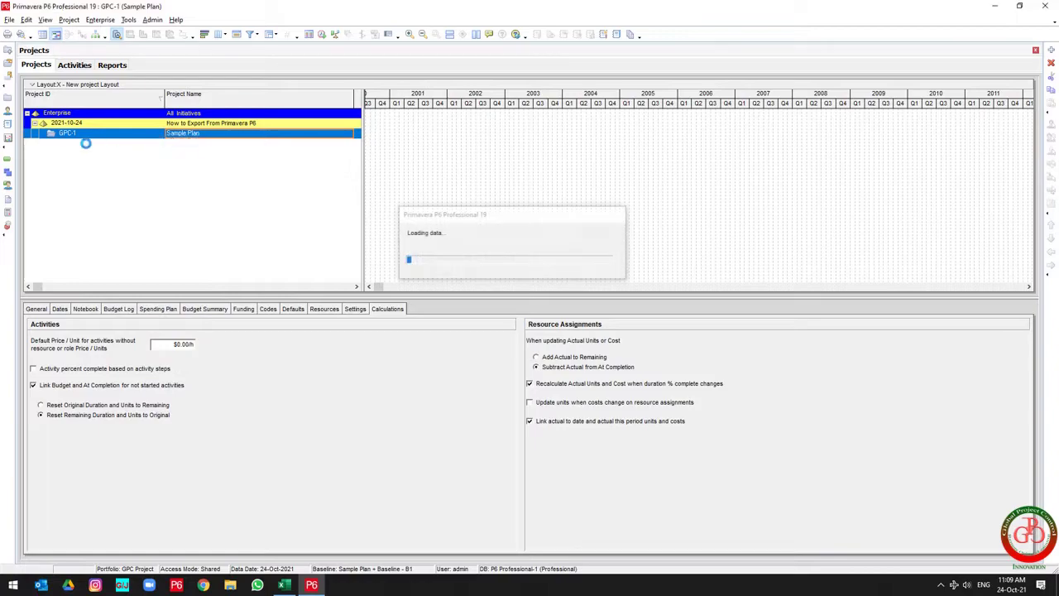
left_click(7, 163)
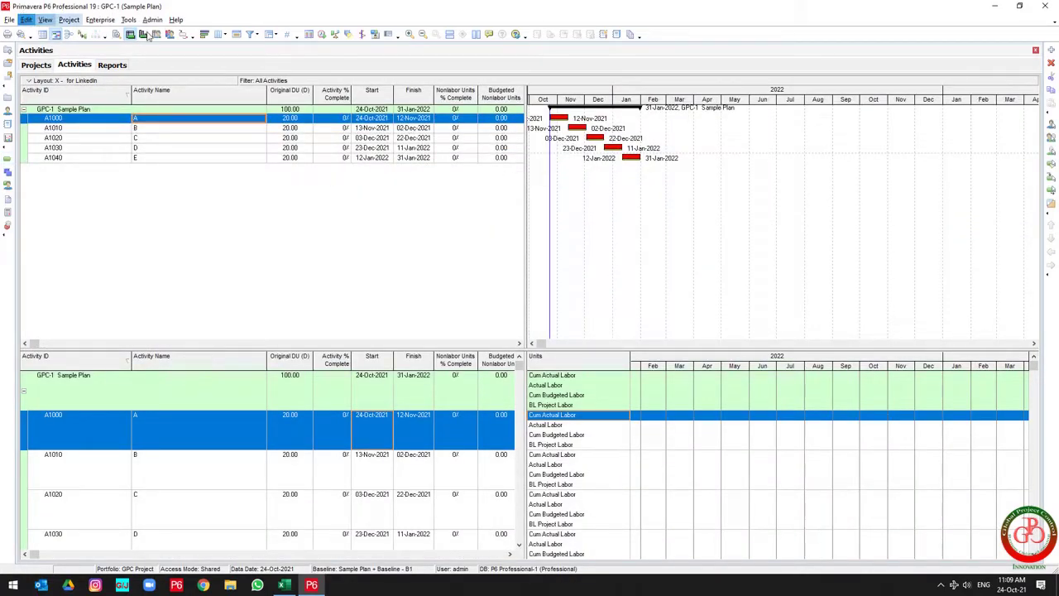
Schedule the project with the current data date set to 31-Oct-2021
left_click(321, 36)
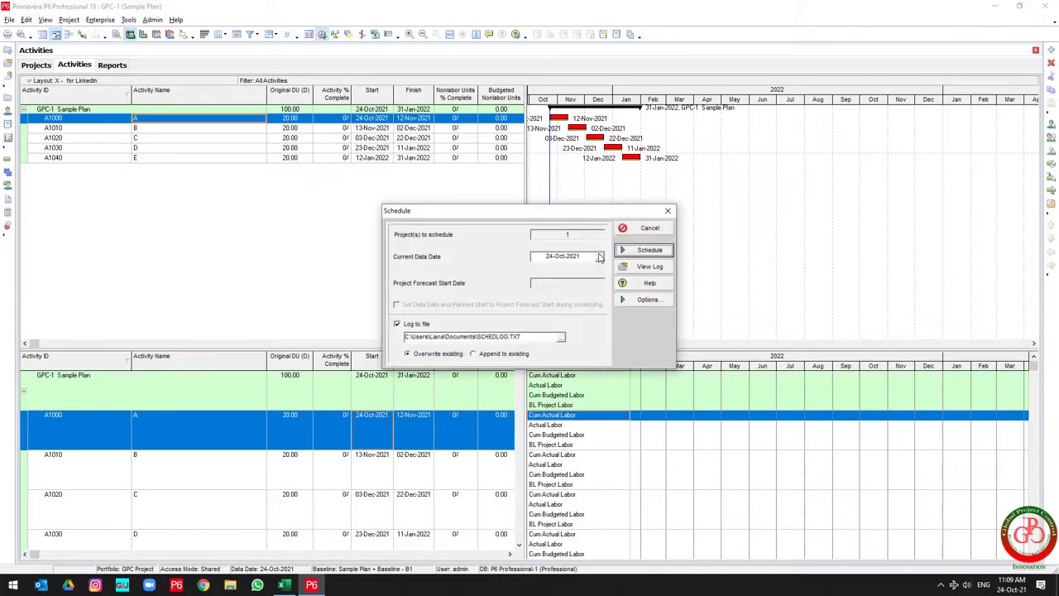
left_click(600, 256)
left_click(645, 379)
left_click(607, 439)
left_click(638, 250)
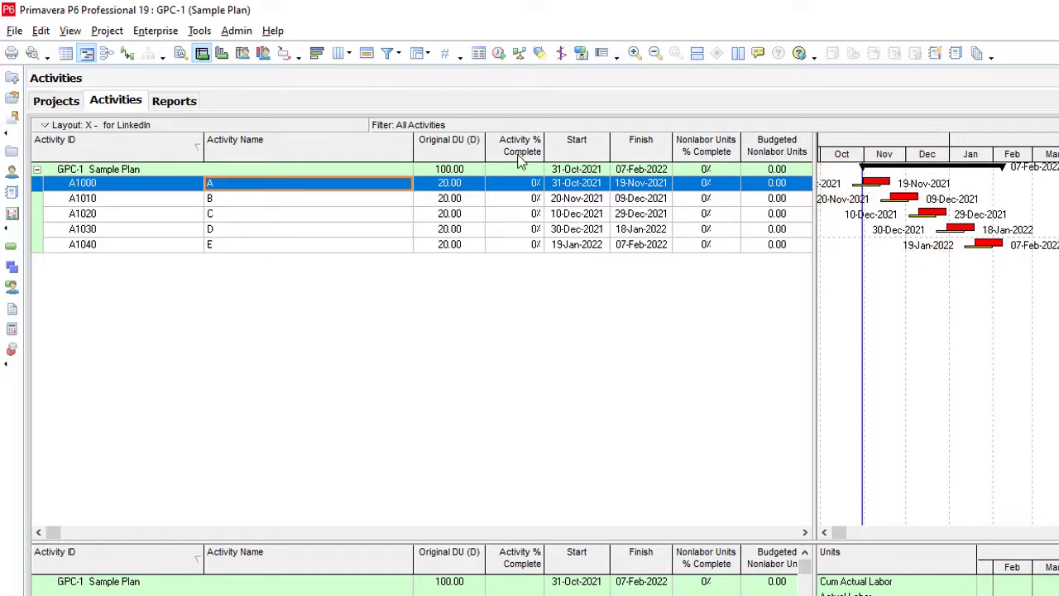
Set up an export of project GPC-1 in Primavera PM (XER) format, version 19.12 or later, with Project as the data type
left_click(14, 31)
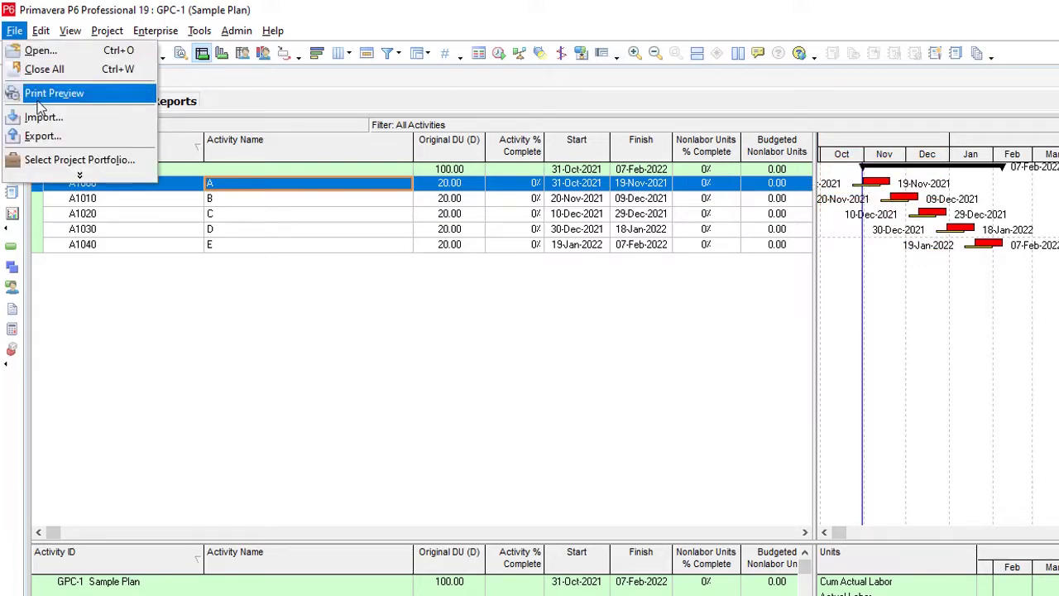
left_click(42, 137)
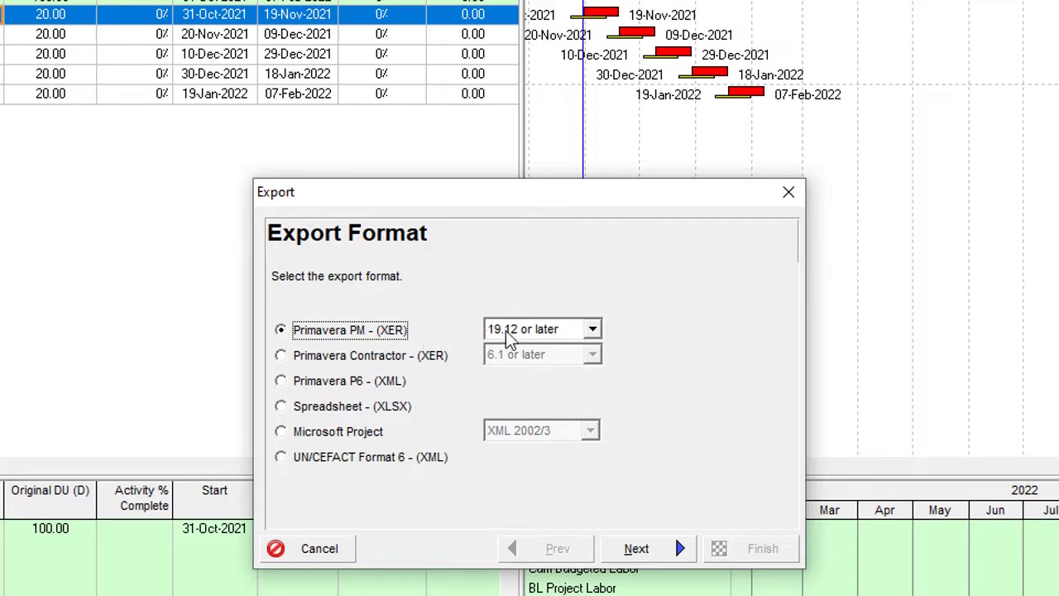
left_click(564, 332)
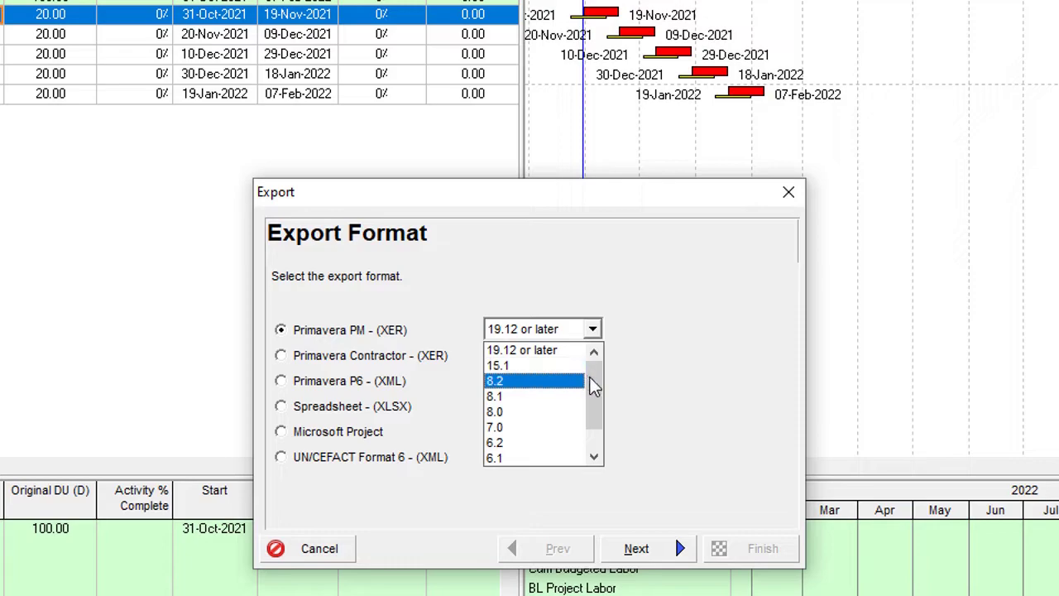
mouse_move(599, 396)
left_mouse_down()
mouse_move(596, 432)
mouse_move(600, 387)
left_mouse_up()
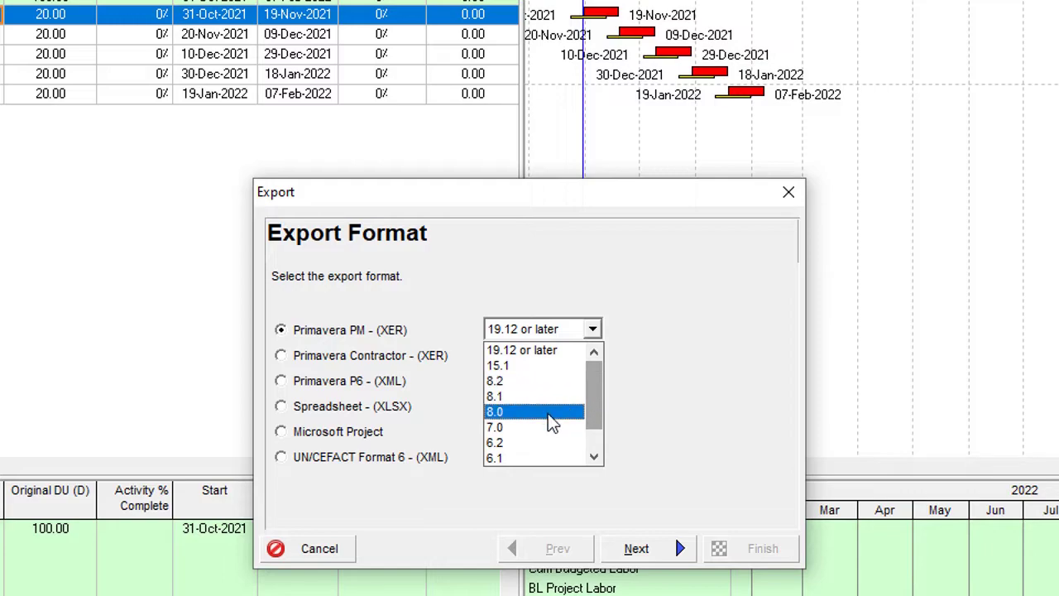
left_click(549, 353)
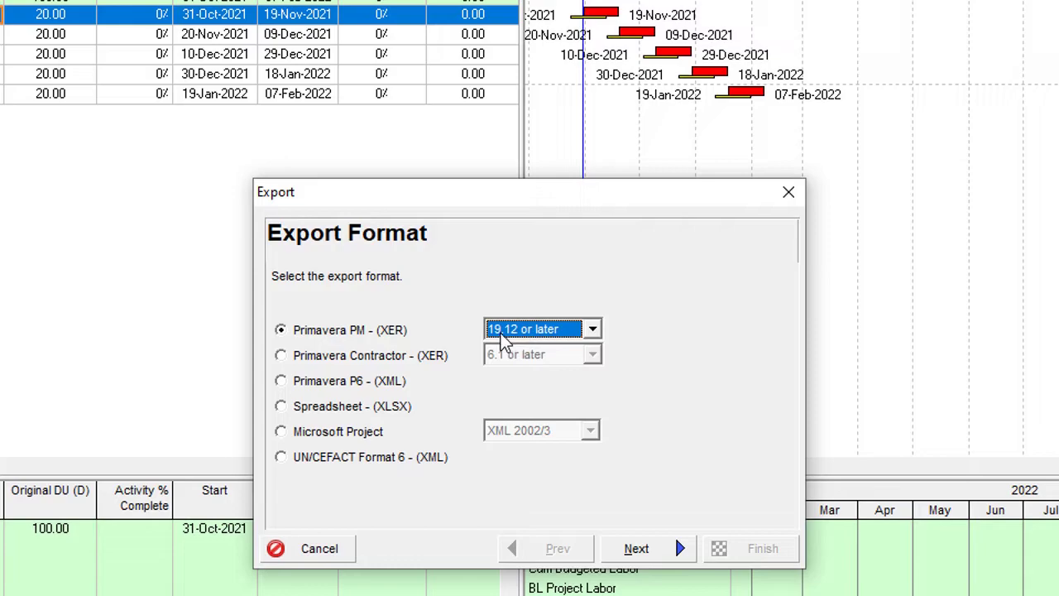
left_click(625, 550)
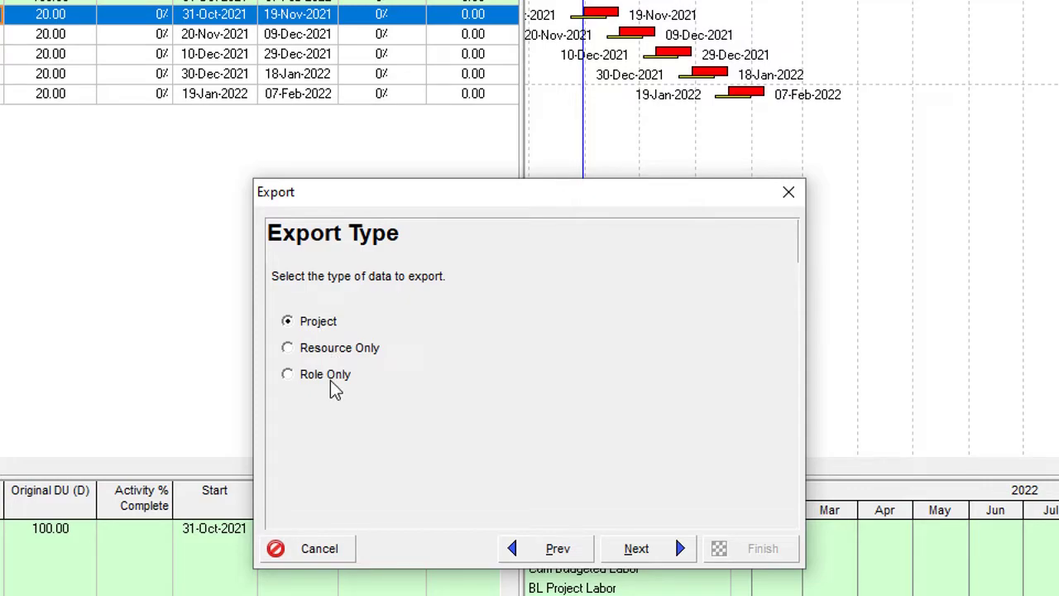
left_click(633, 546)
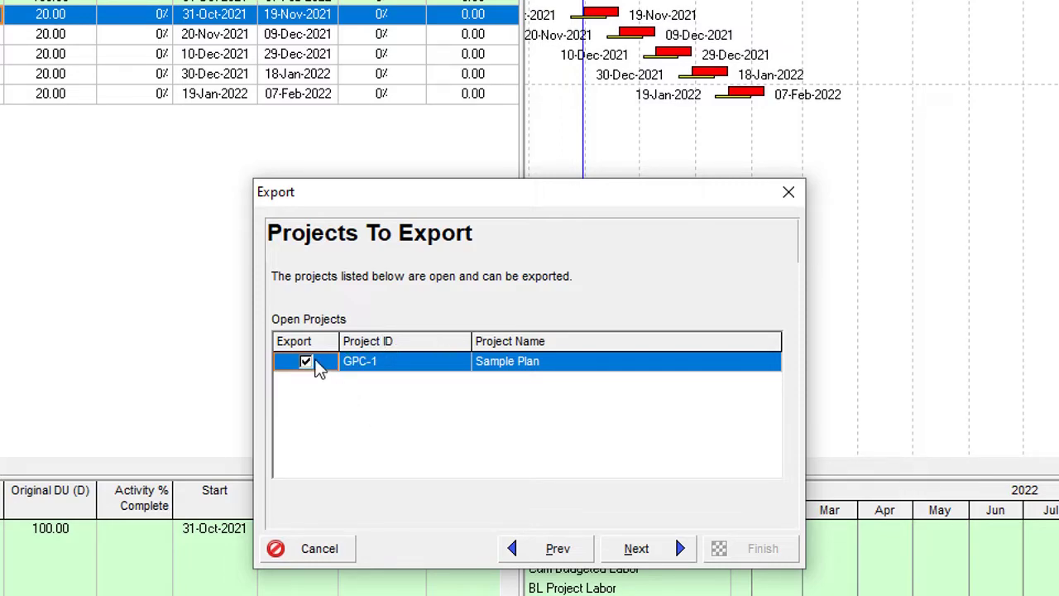
left_click(642, 551)
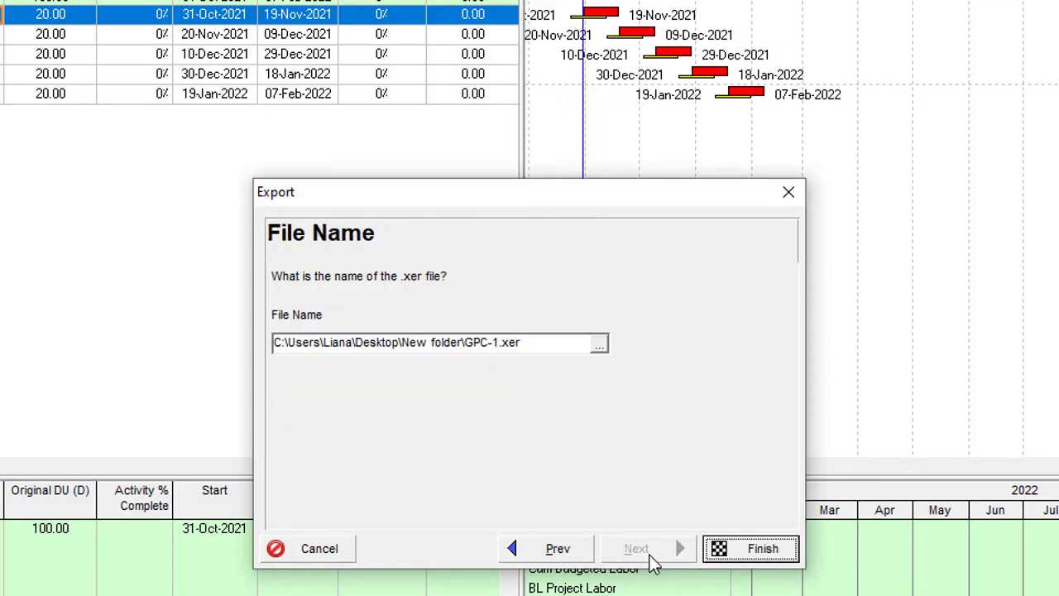
Create a folder named Export on the Desktop and finish the export there as GPC-1.xer
left_click(599, 345)
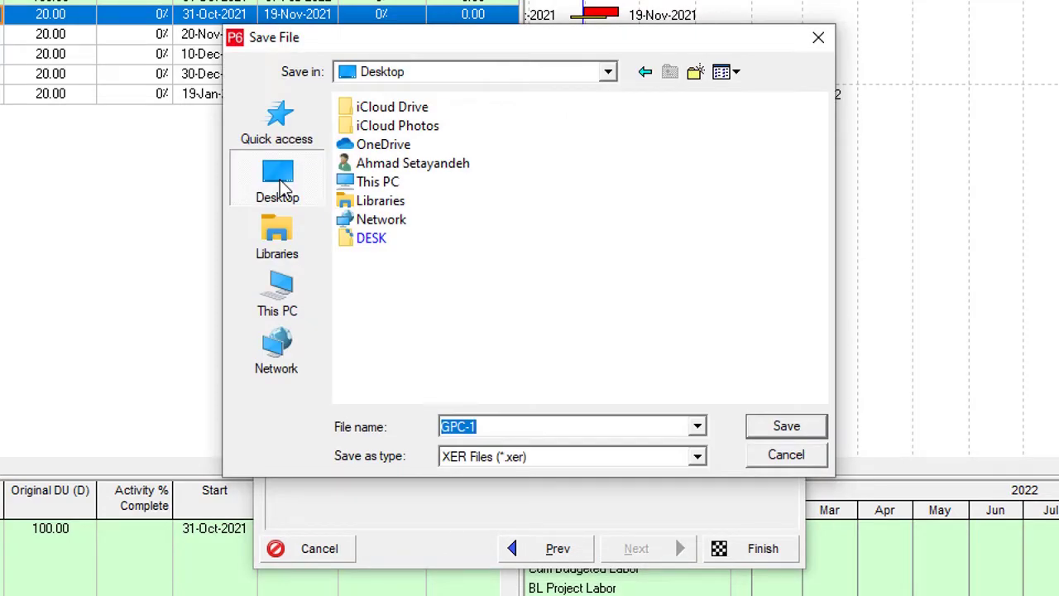
left_click(695, 72)
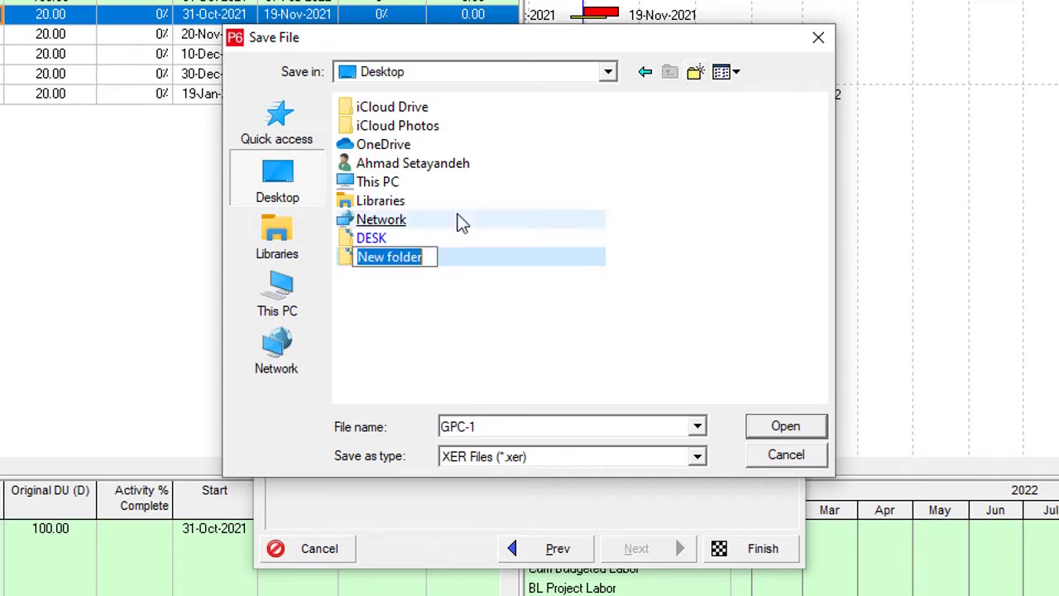
type("E")
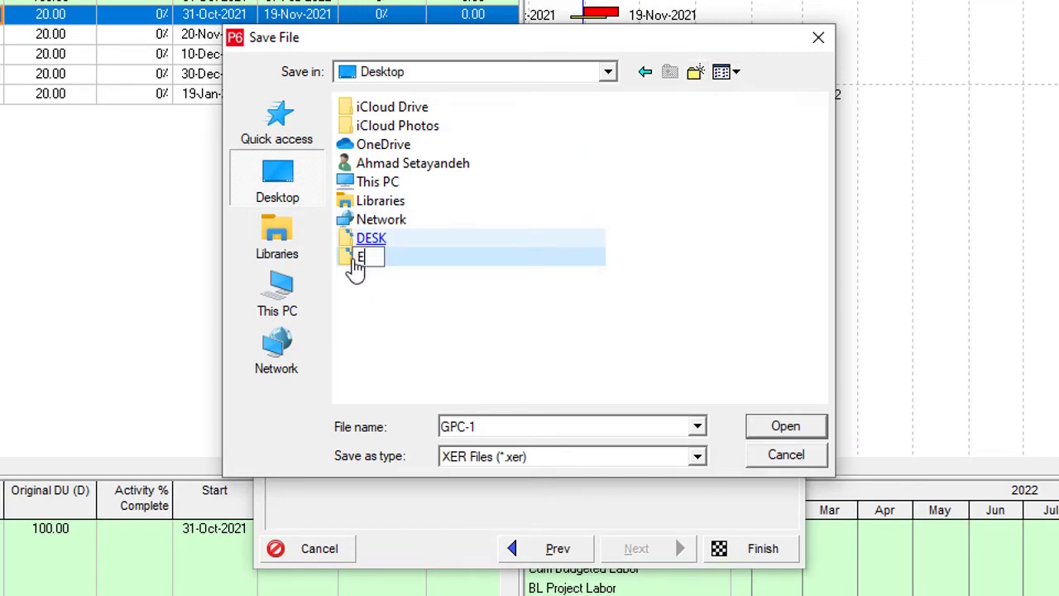
type("xport")
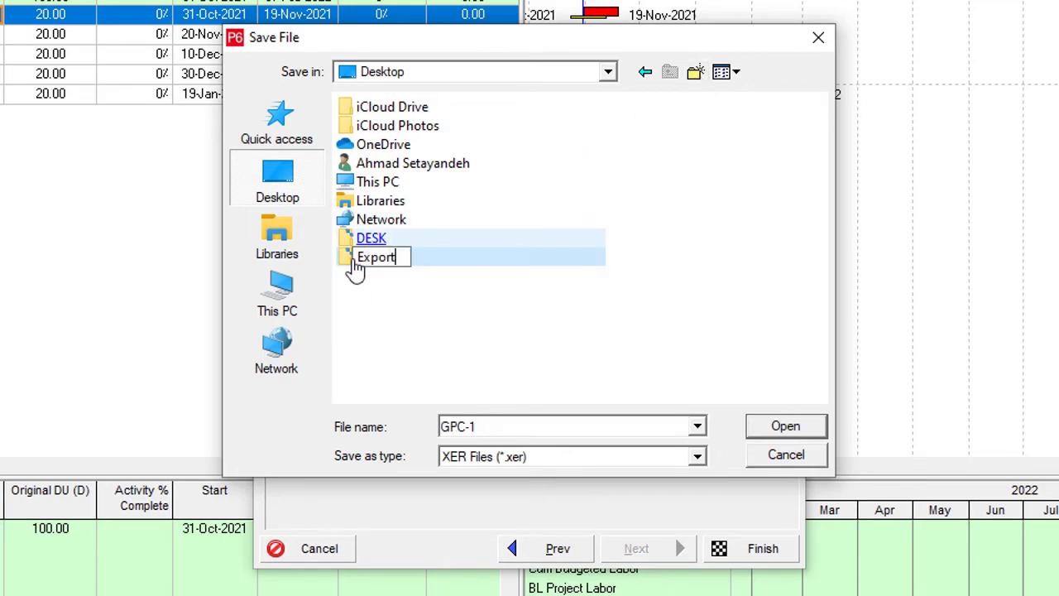
key("Return")
double_click(355, 260)
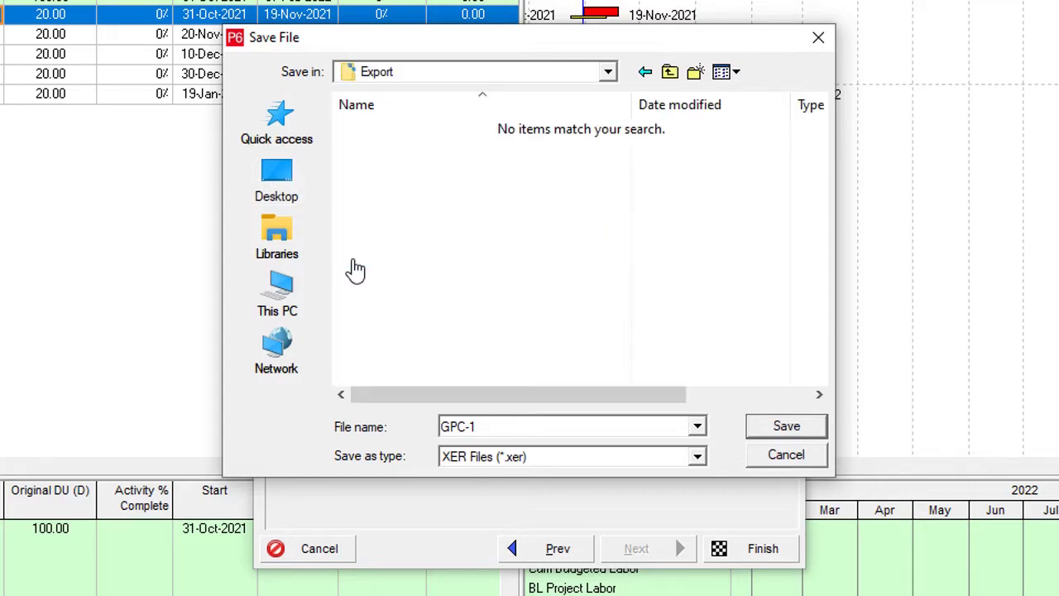
double_click(491, 424)
left_click(768, 437)
left_click(741, 549)
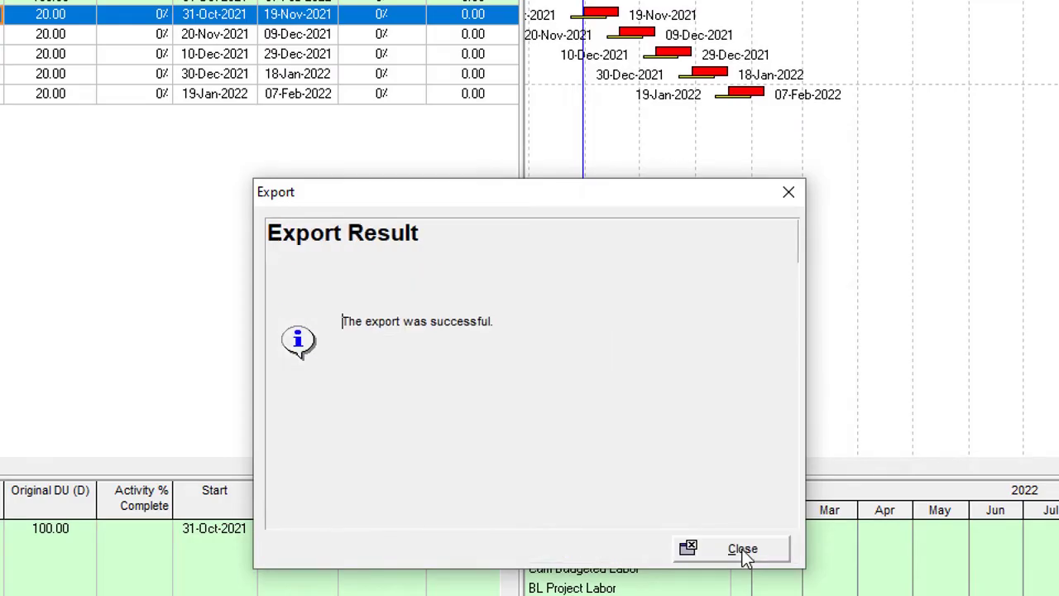
left_click(732, 544)
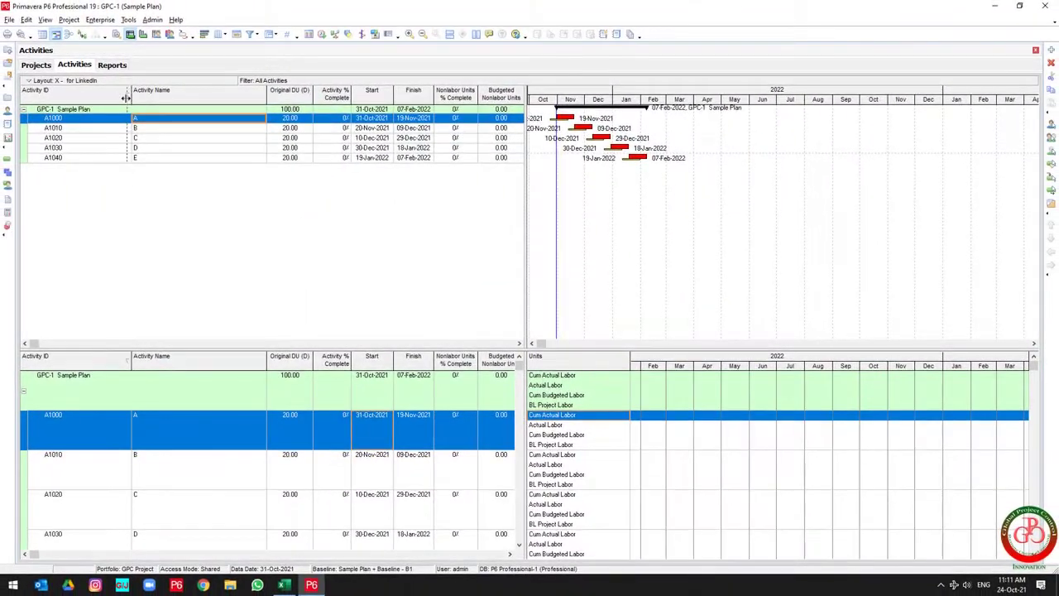
Narrow the Activity ID column and set up a Project export of GPC-1 in Primavera Contractor (XER) format, version 6.1 or later
left_click_drag(81, 81, 101, 96)
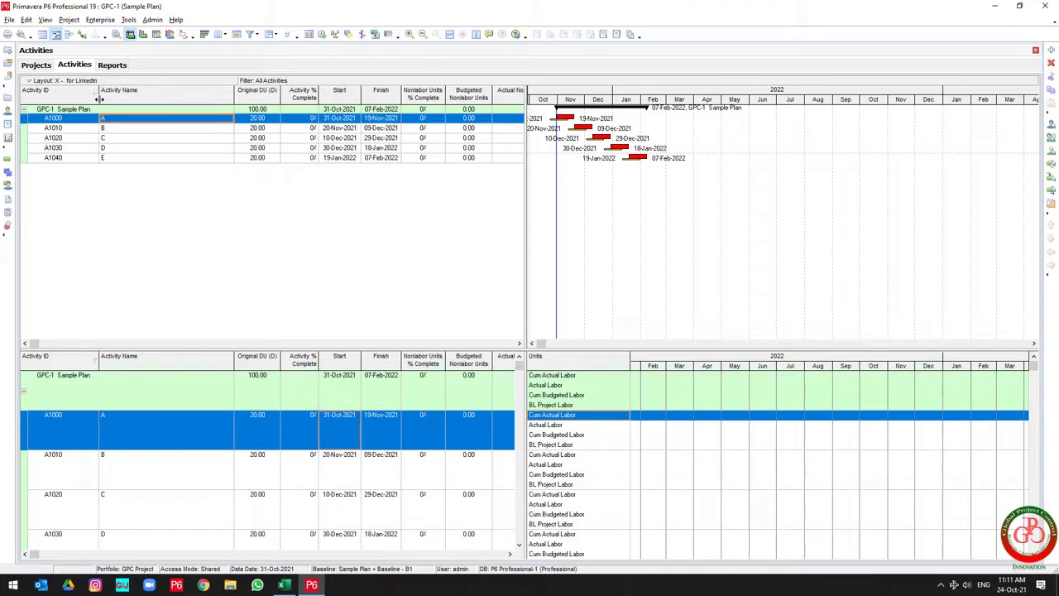
left_click(9, 20)
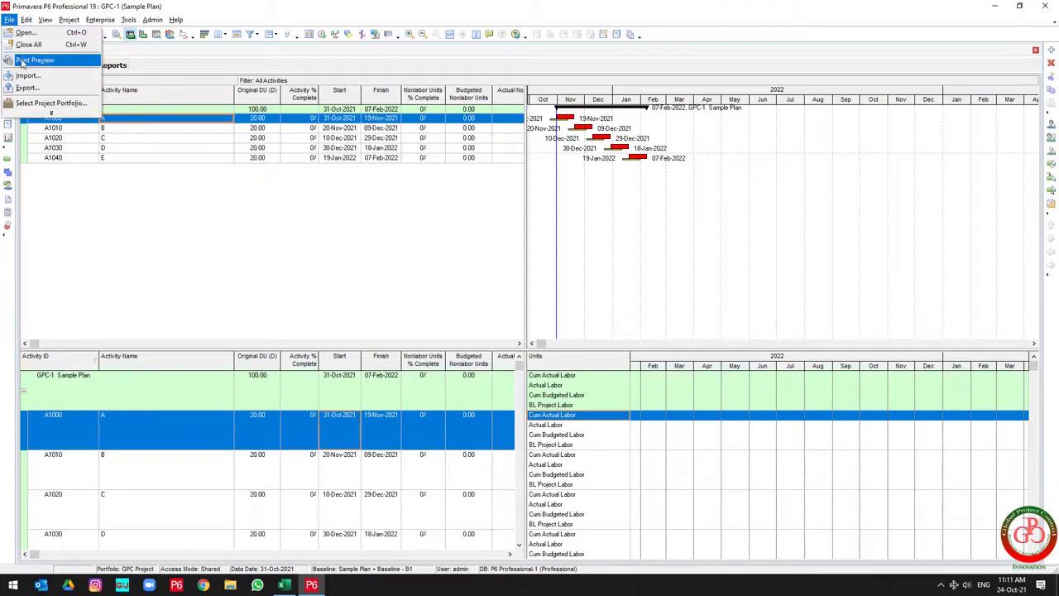
left_click(27, 87)
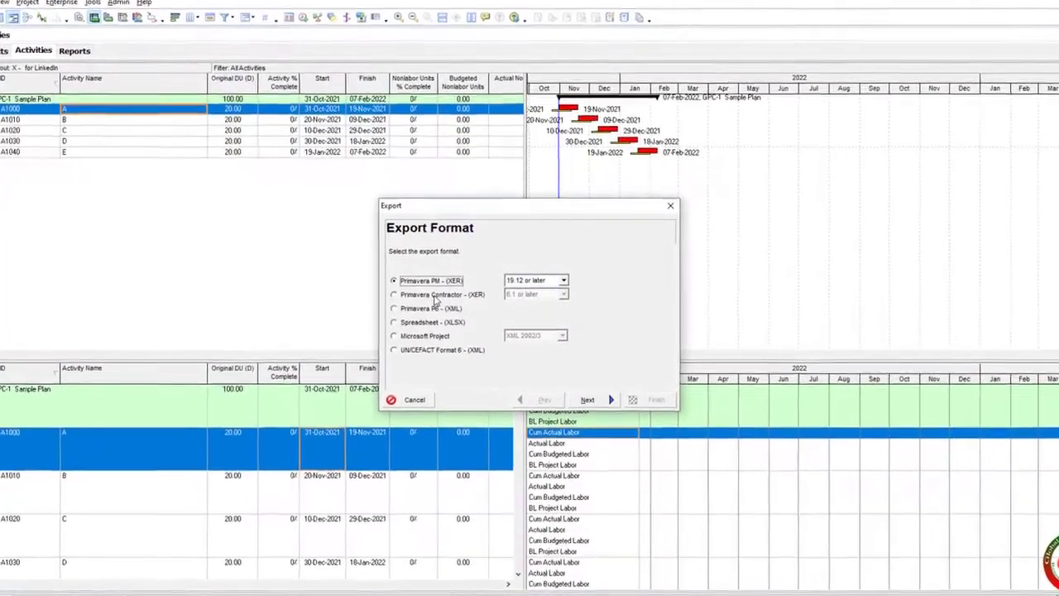
left_click(423, 290)
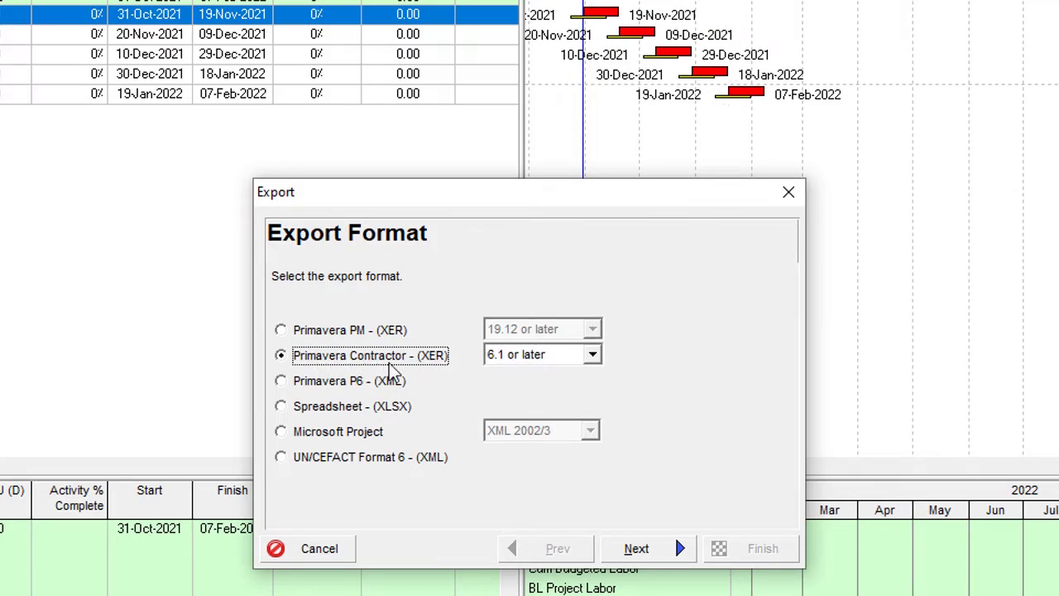
left_click(553, 357)
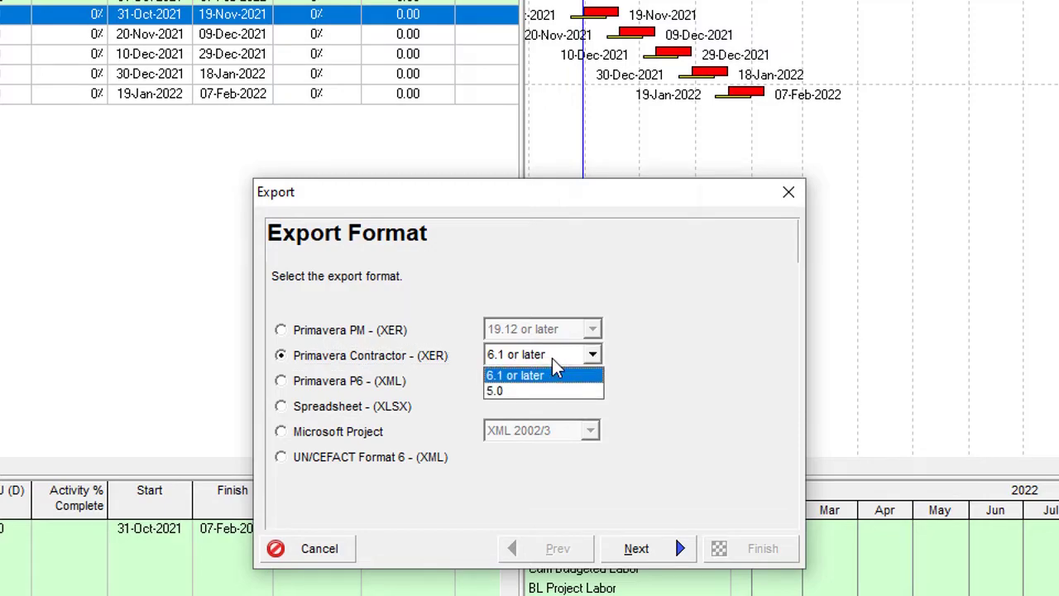
left_click(556, 373)
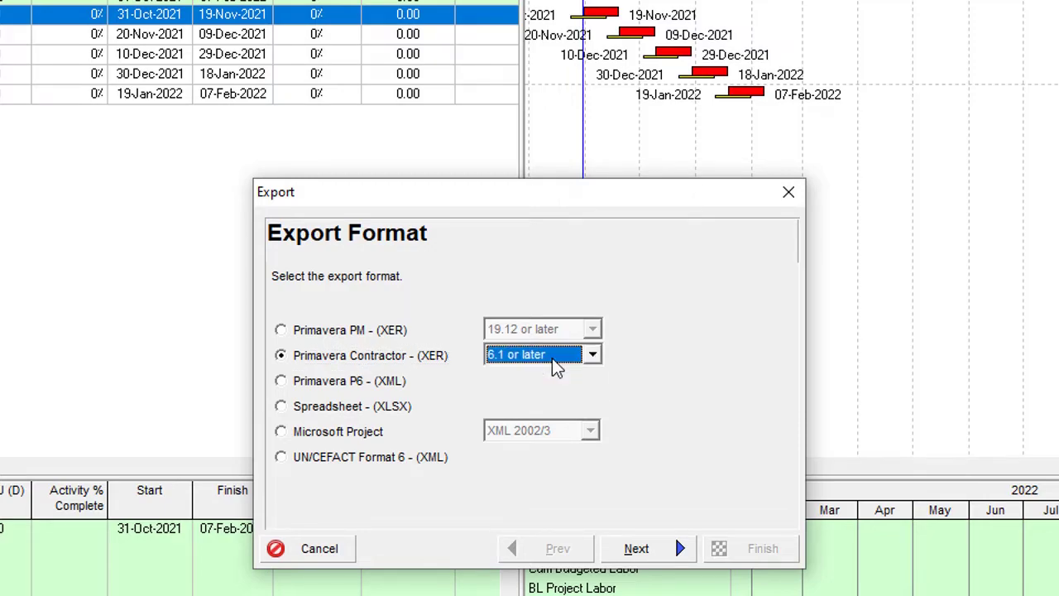
left_click(641, 551)
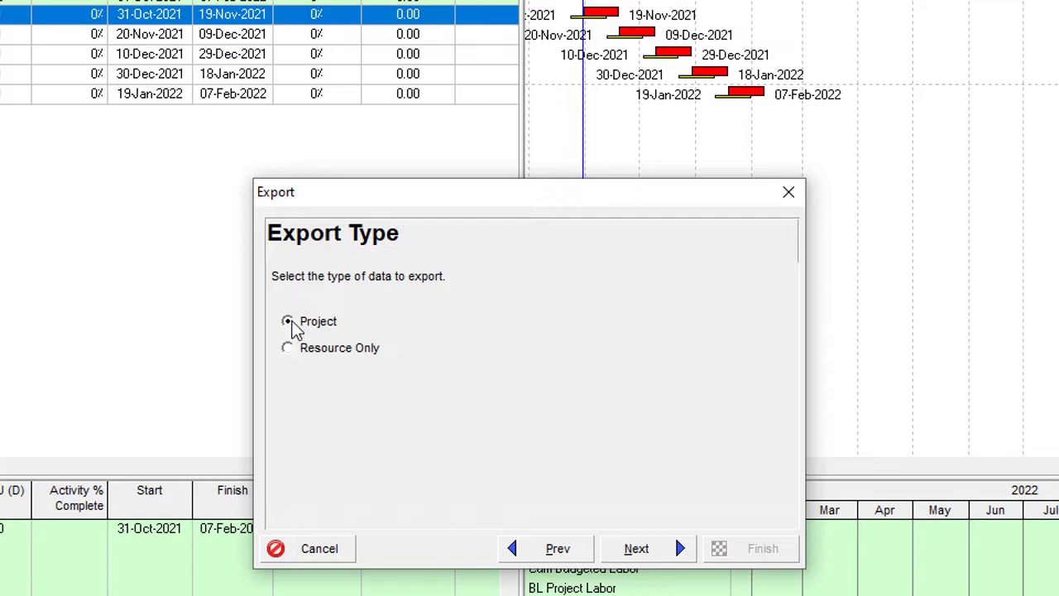
left_click(635, 550)
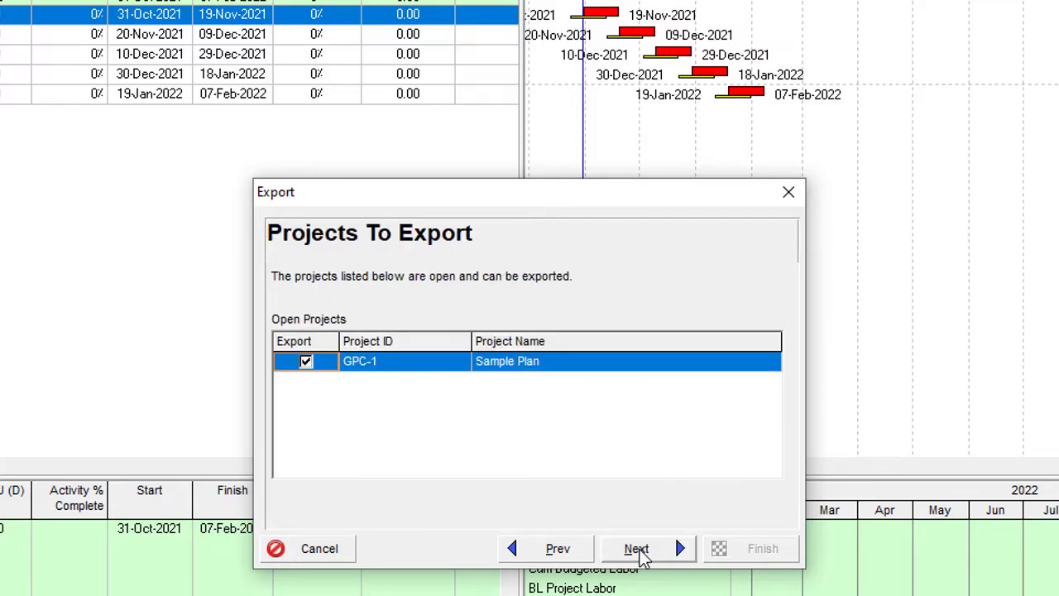
left_click(666, 552)
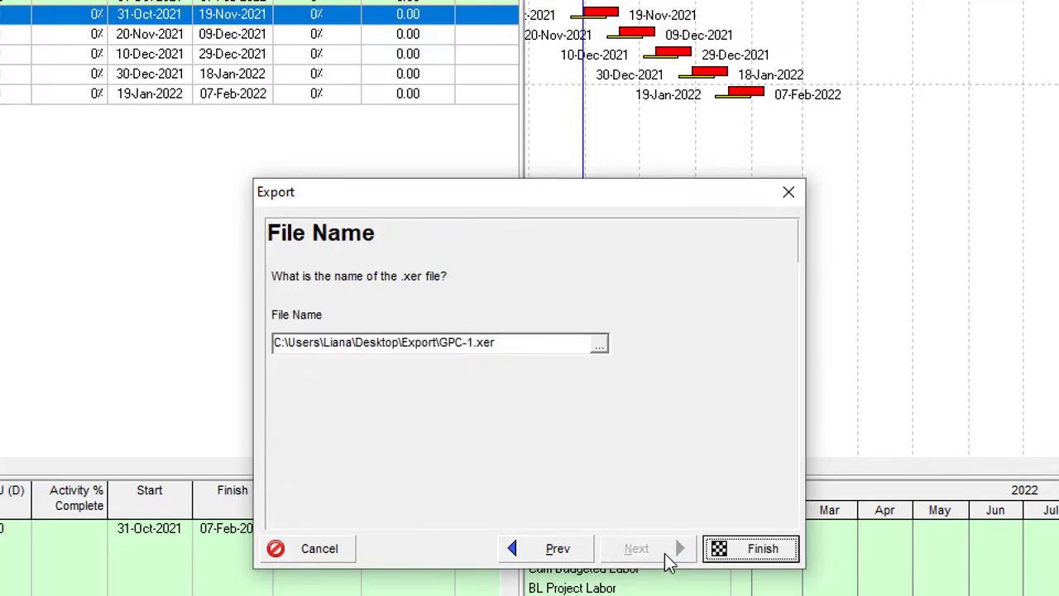
Name the export file "GPC-1 - for P6 Contractor" in the Export folder and finish the export
left_click(607, 347)
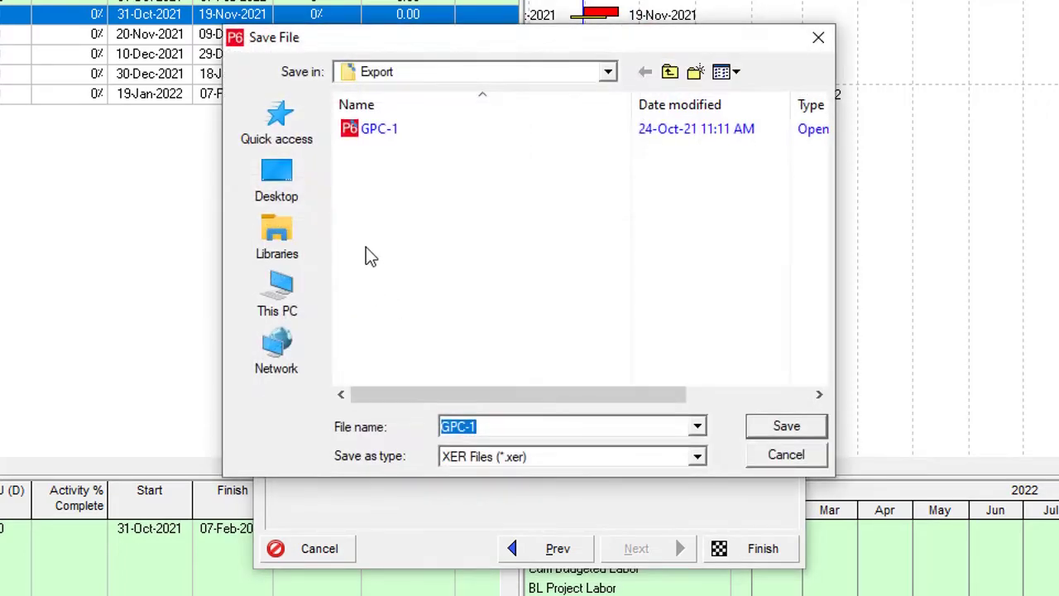
left_click(521, 426)
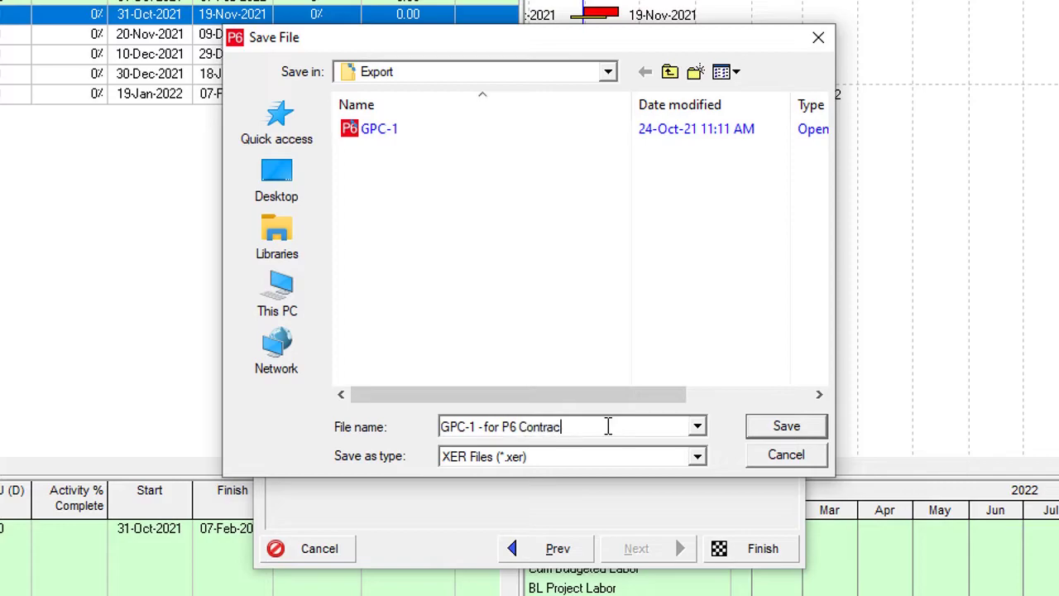
key("Return")
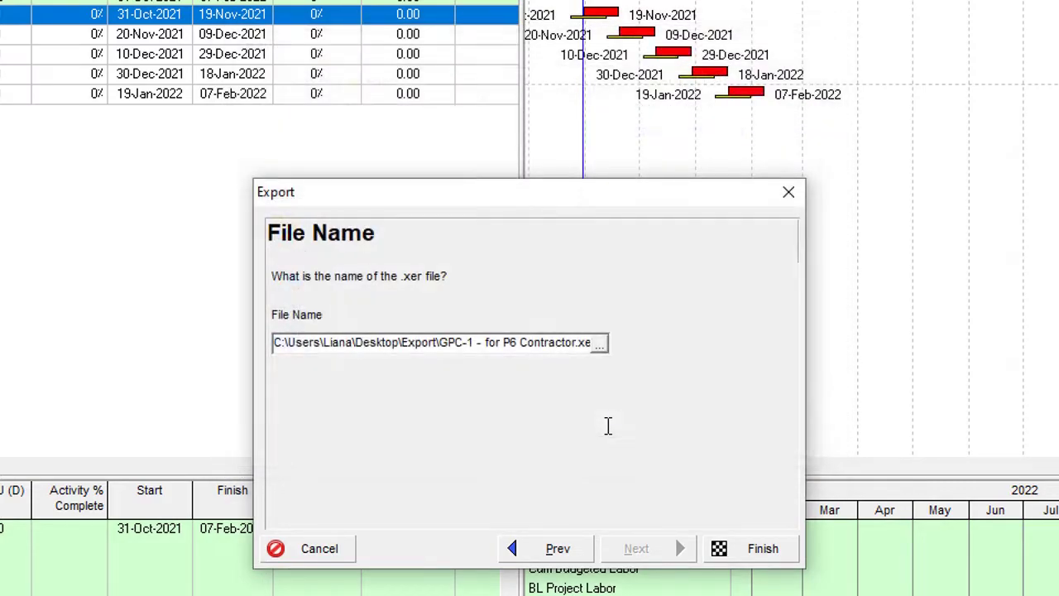
left_click(741, 555)
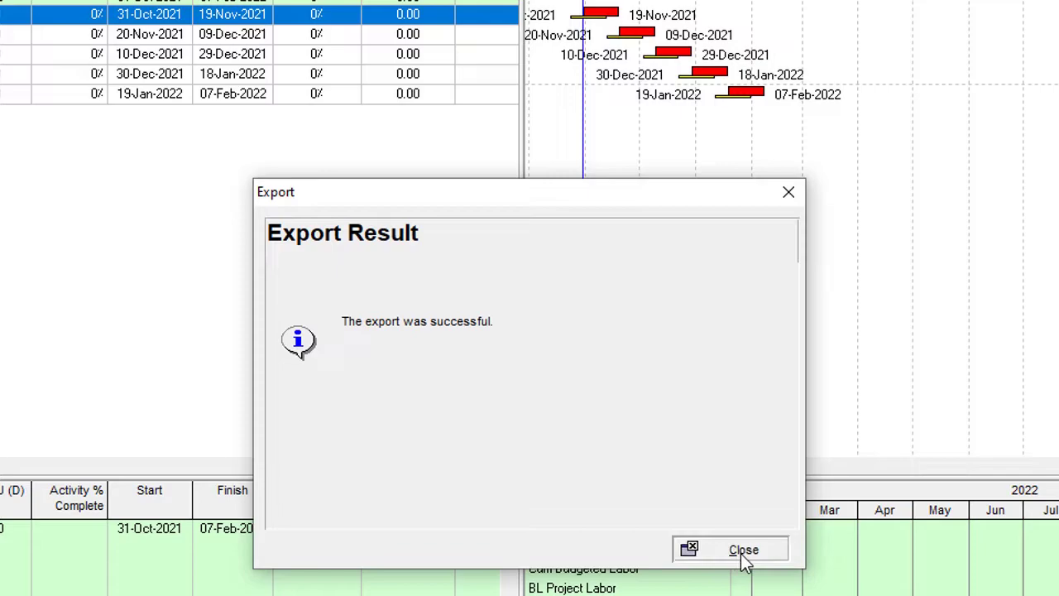
left_click(741, 559)
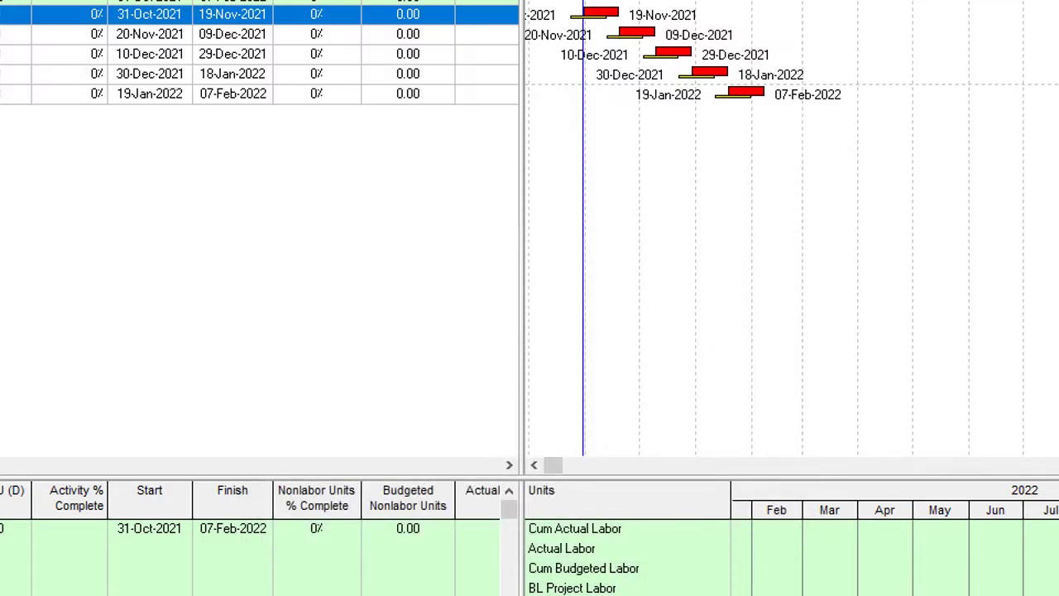
Set up an export of project GPC-1 in Primavera P6 (XML) format, including its baseline Sample Plan + Baseline - B1
left_click(333, 383)
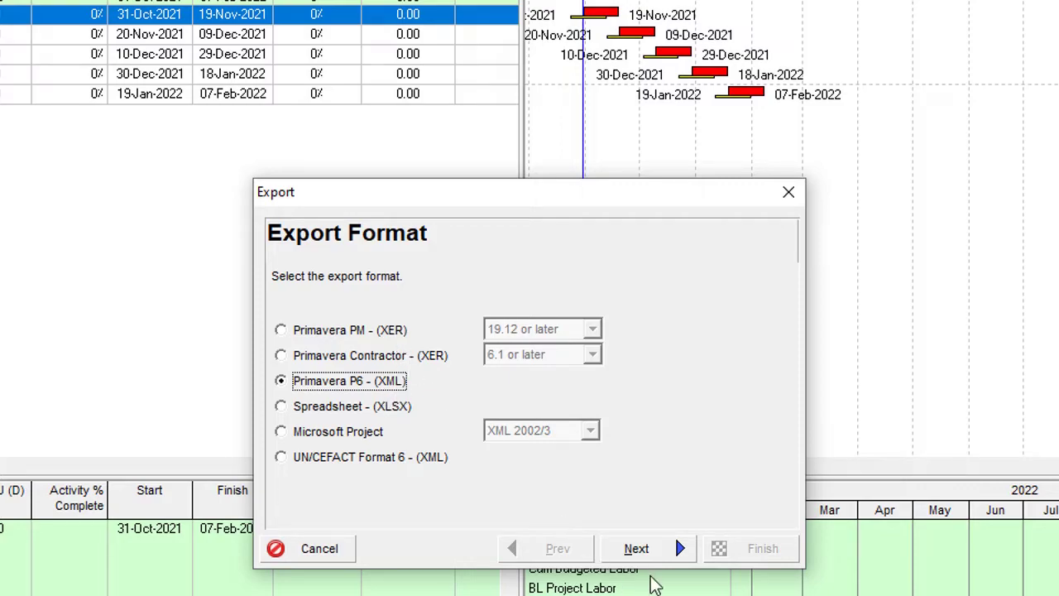
left_click(657, 549)
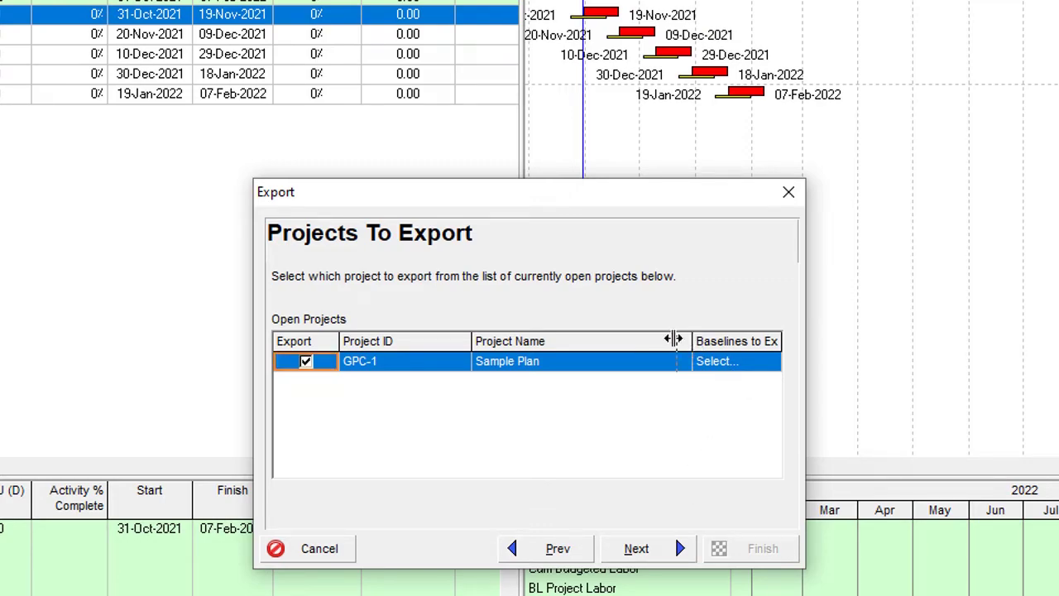
left_click_drag(639, 341, 639, 340)
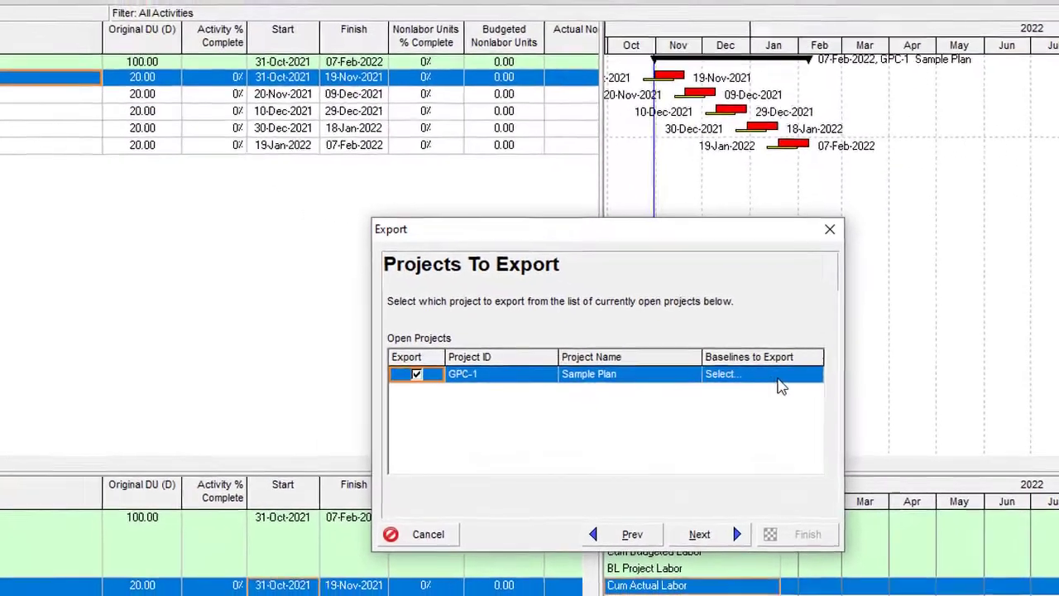
left_click(686, 361)
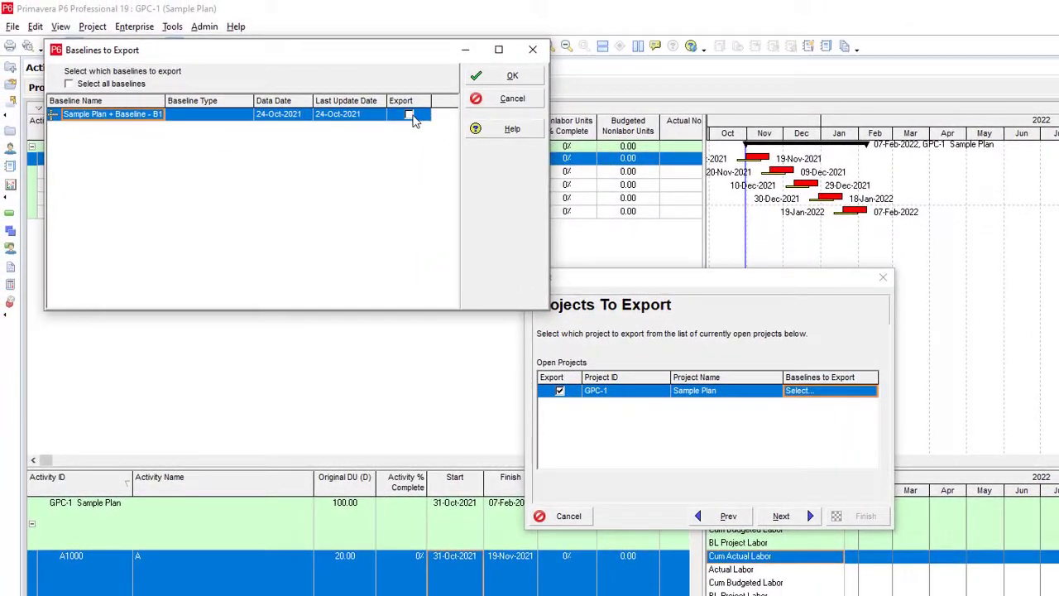
left_click(410, 116)
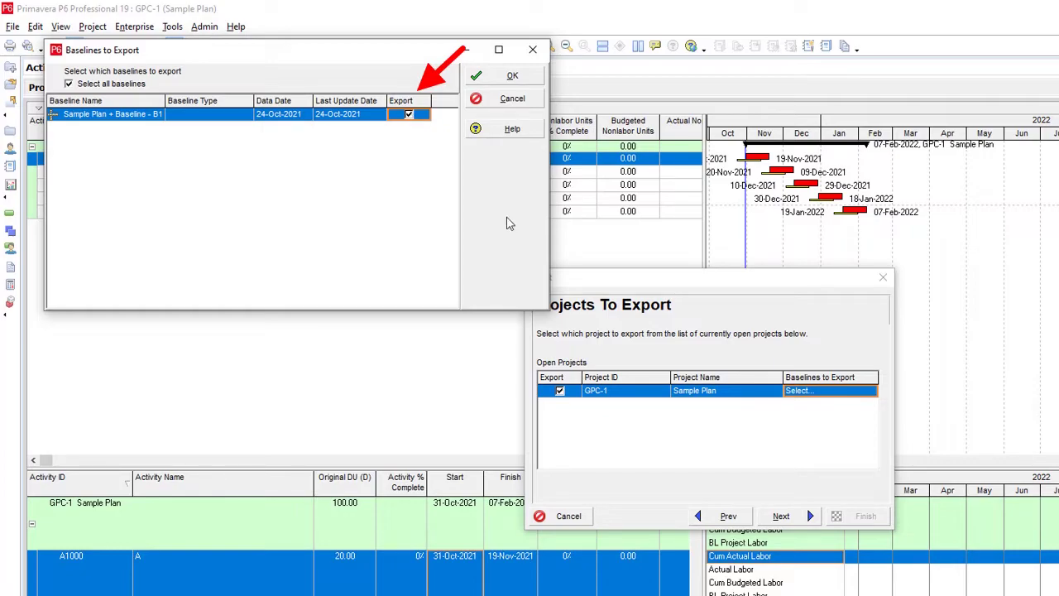
mouse_move(416, 59)
left_mouse_down()
mouse_move(525, 116)
mouse_move(592, 122)
left_mouse_up()
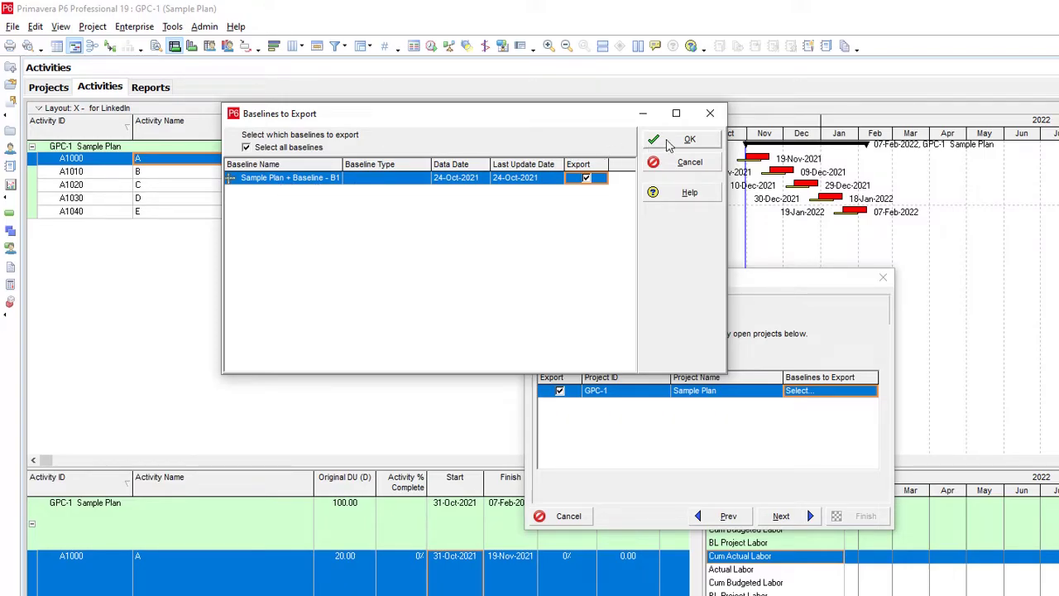
left_click(673, 140)
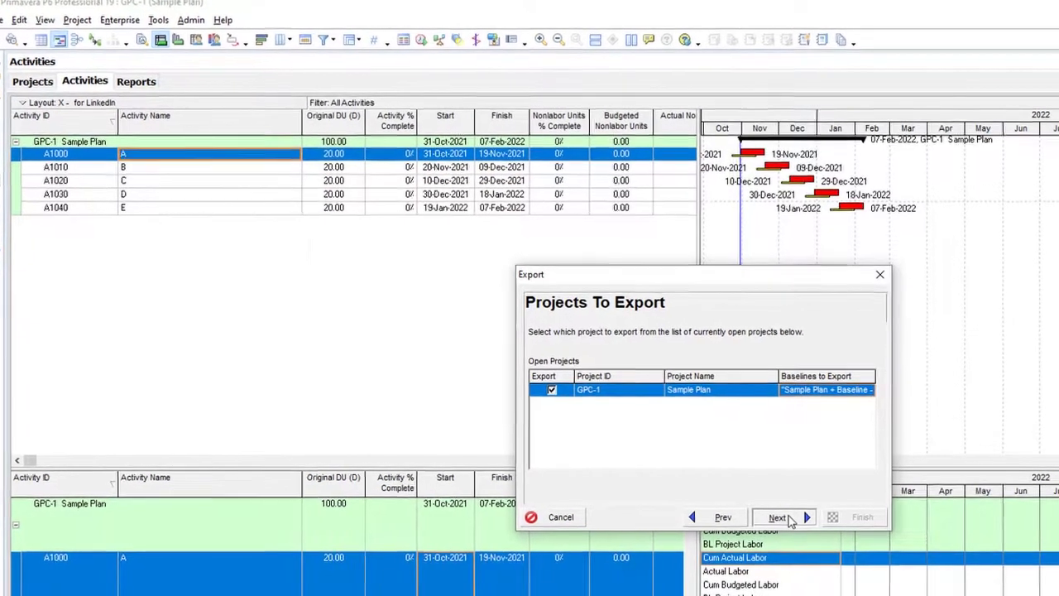
left_click(783, 516)
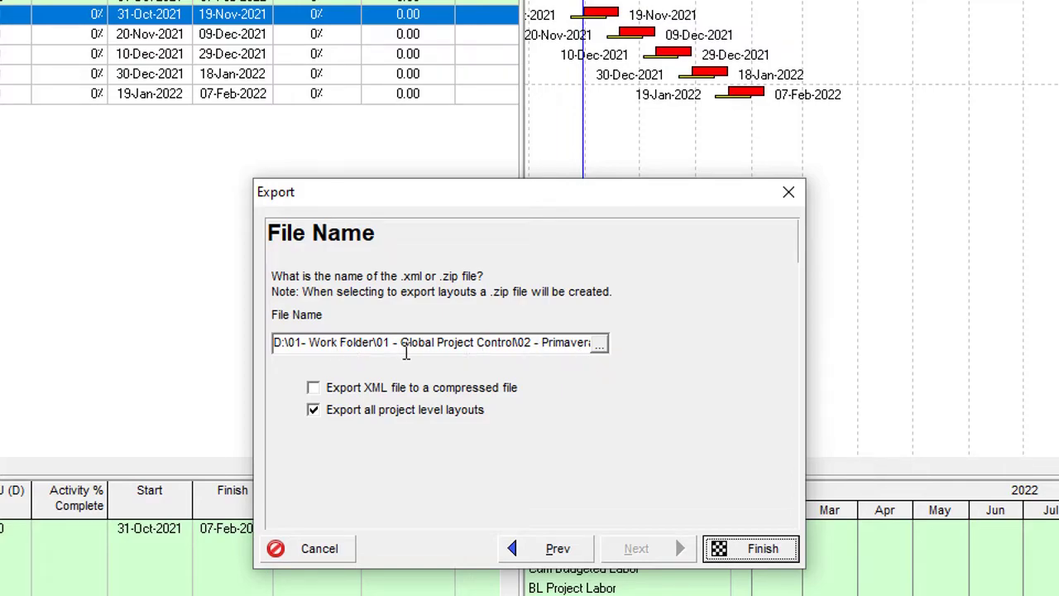
Save the export as GPC-1.zip in the Desktop's Export folder with all project level layouts included, and finish it
left_click(599, 346)
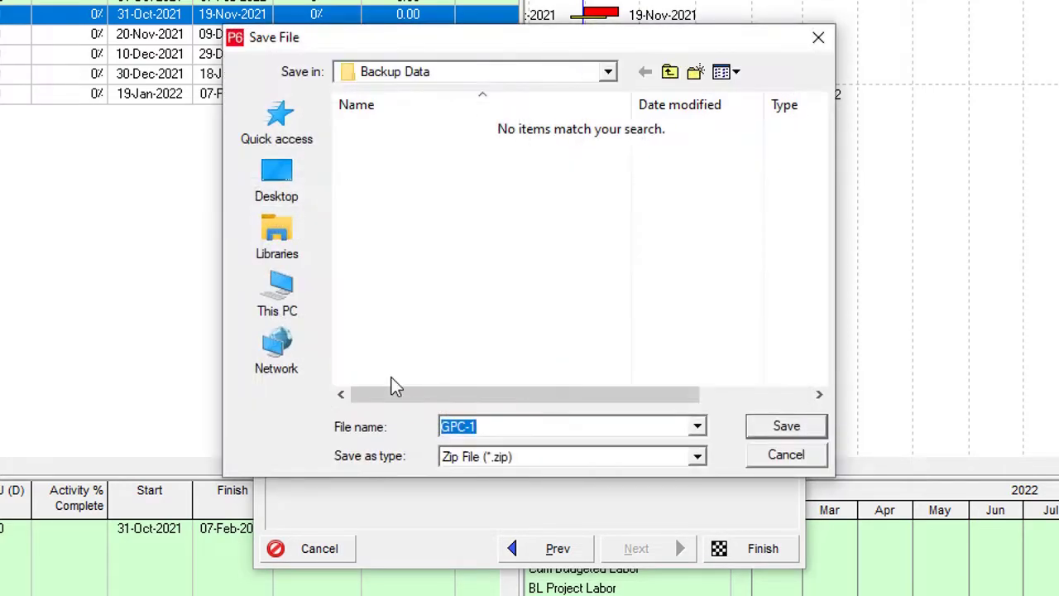
left_click(276, 178)
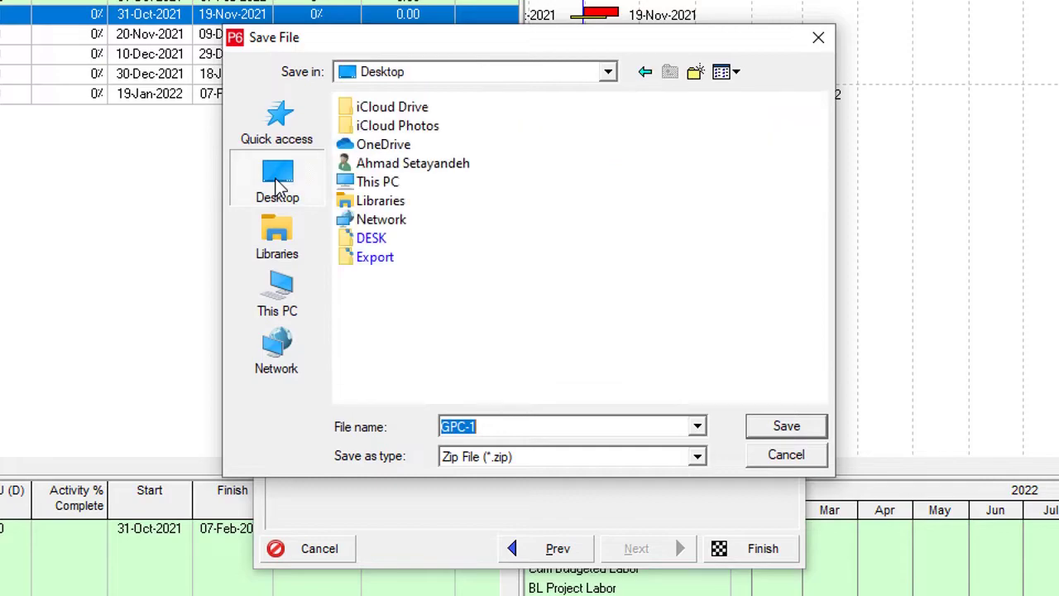
double_click(364, 257)
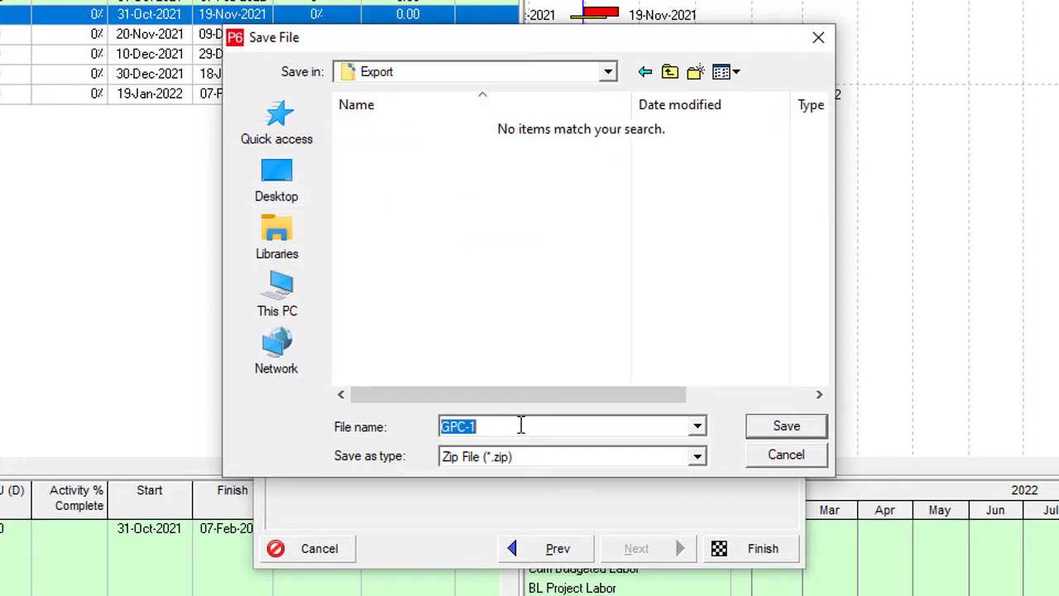
left_click(808, 429)
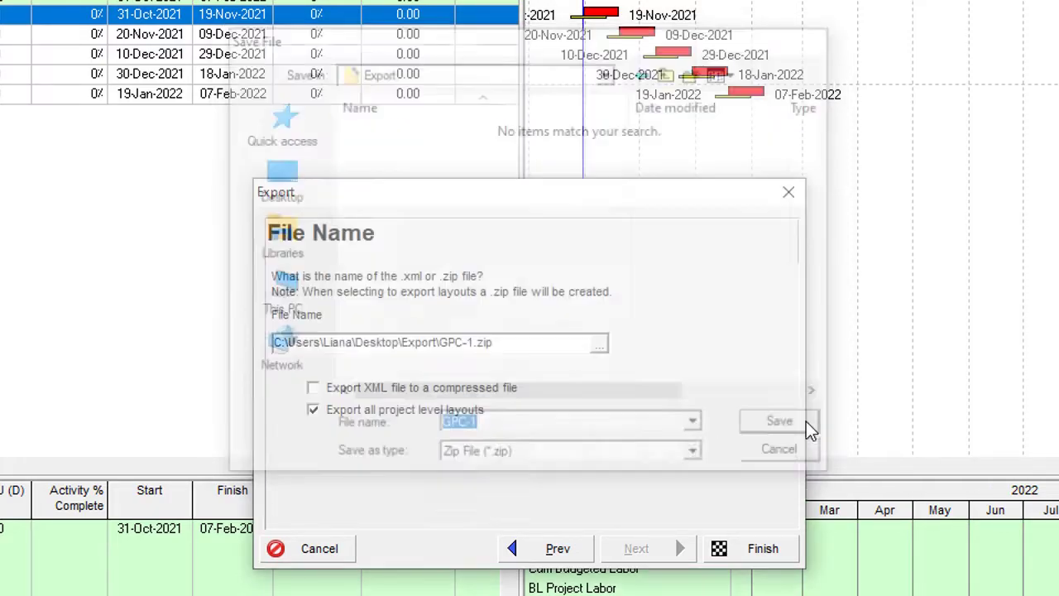
left_click(765, 550)
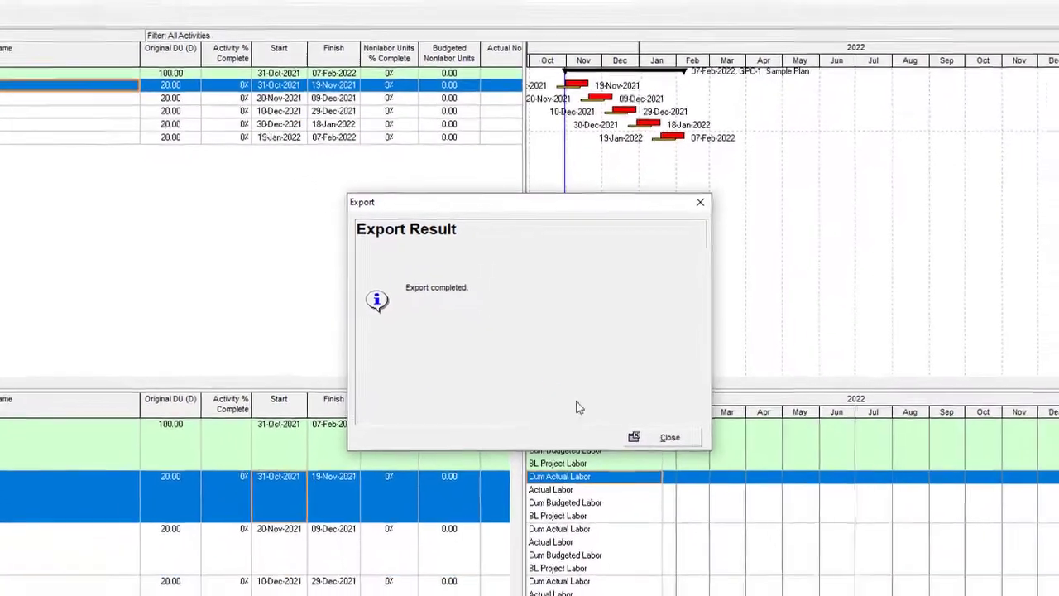
left_click(669, 439)
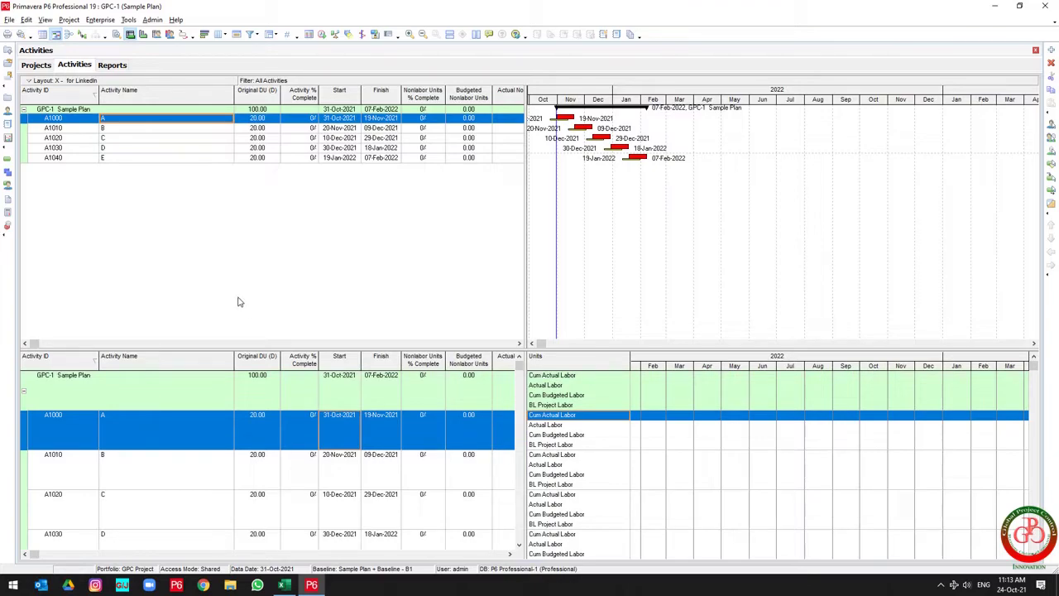
Set up a Project import in Primavera PM (XER) format from GPC-1.xer in the Export folder
left_click(10, 20)
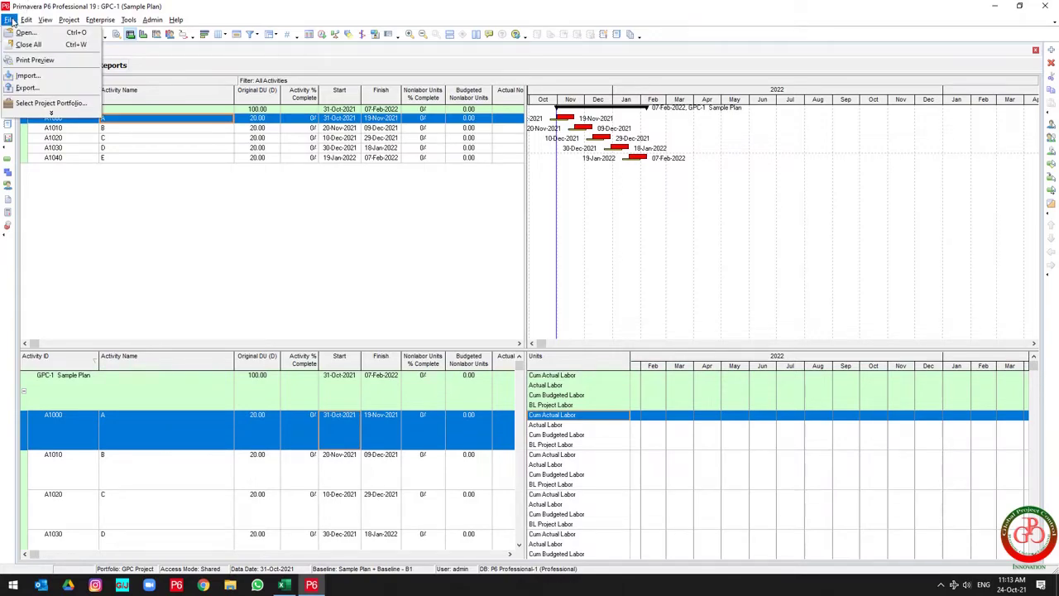
left_click(33, 75)
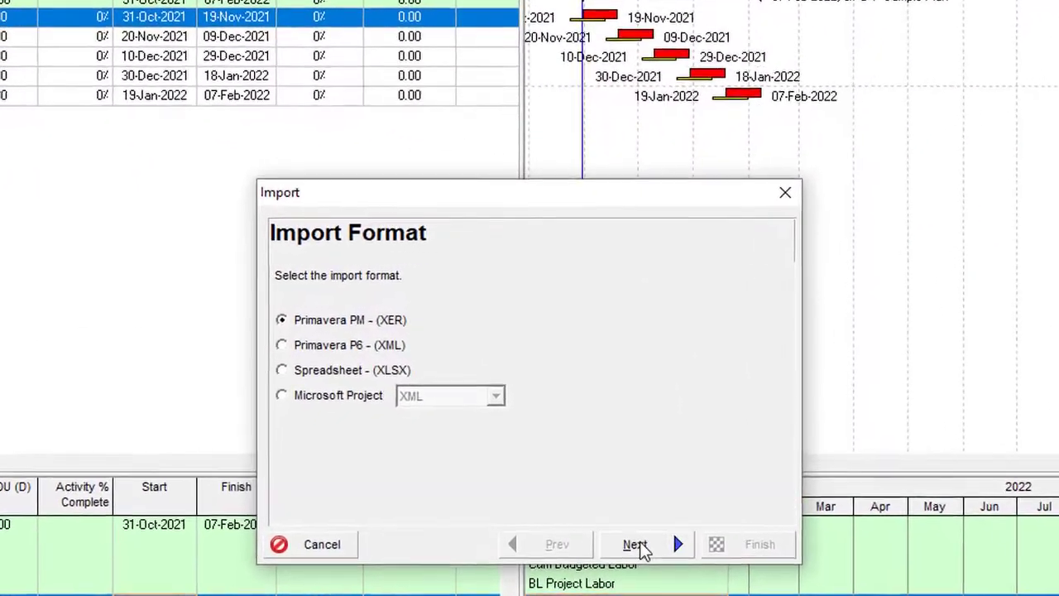
left_click(612, 472)
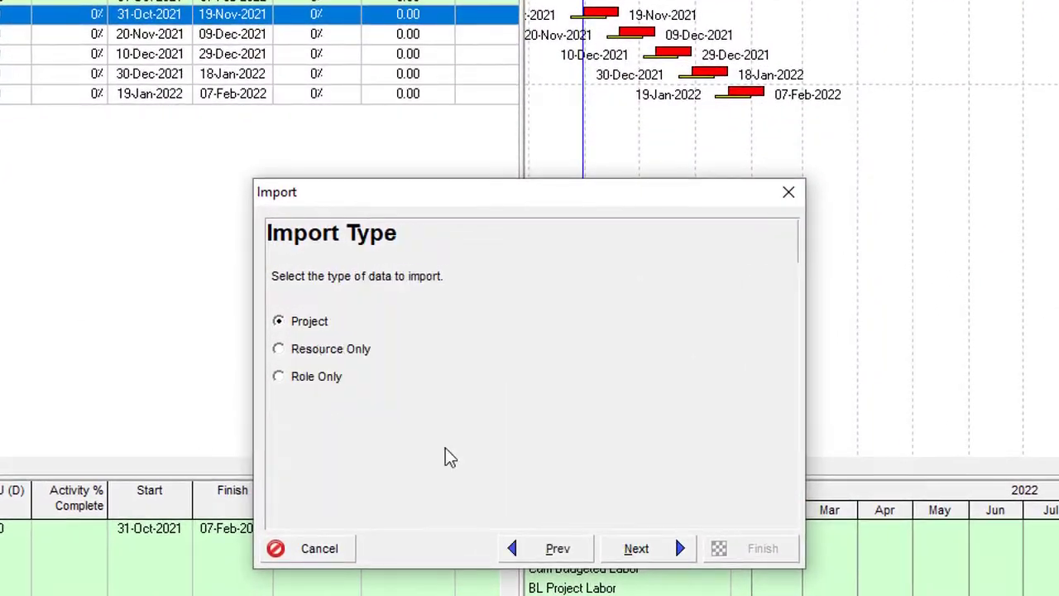
left_click(636, 549)
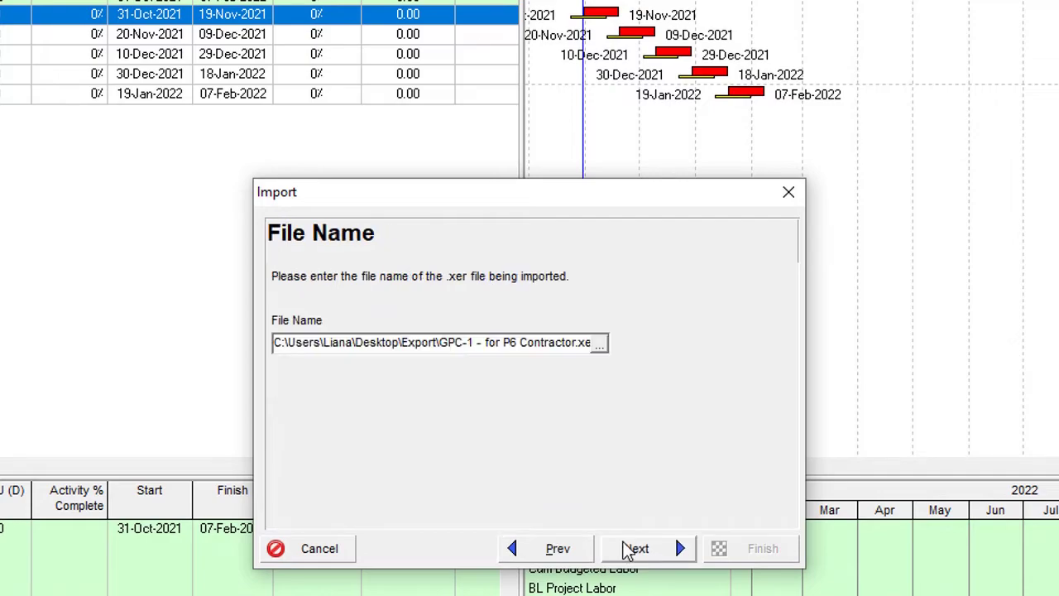
left_click(605, 343)
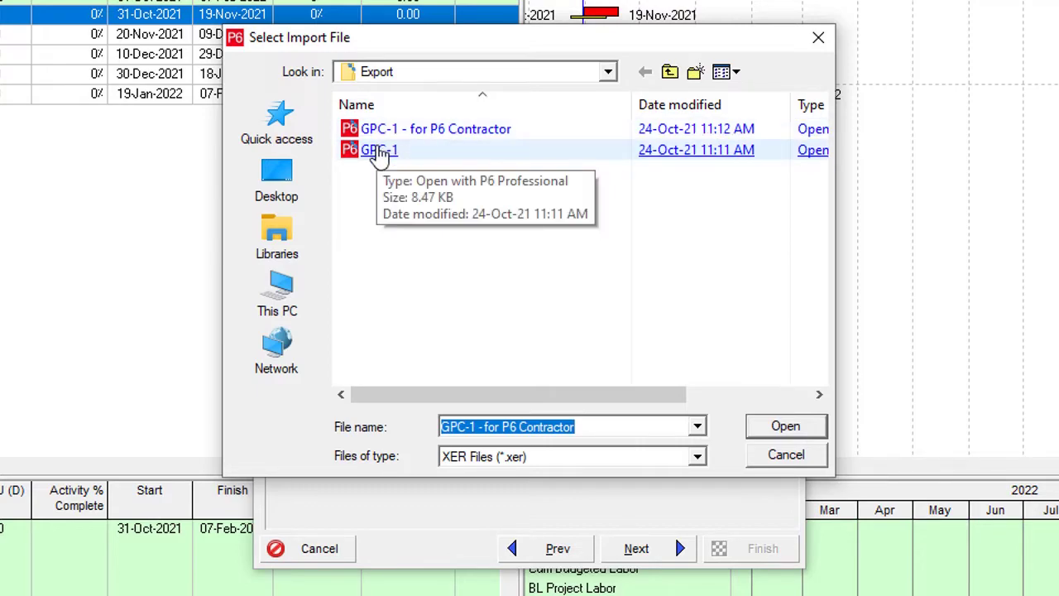
left_click(379, 156)
double_click(379, 153)
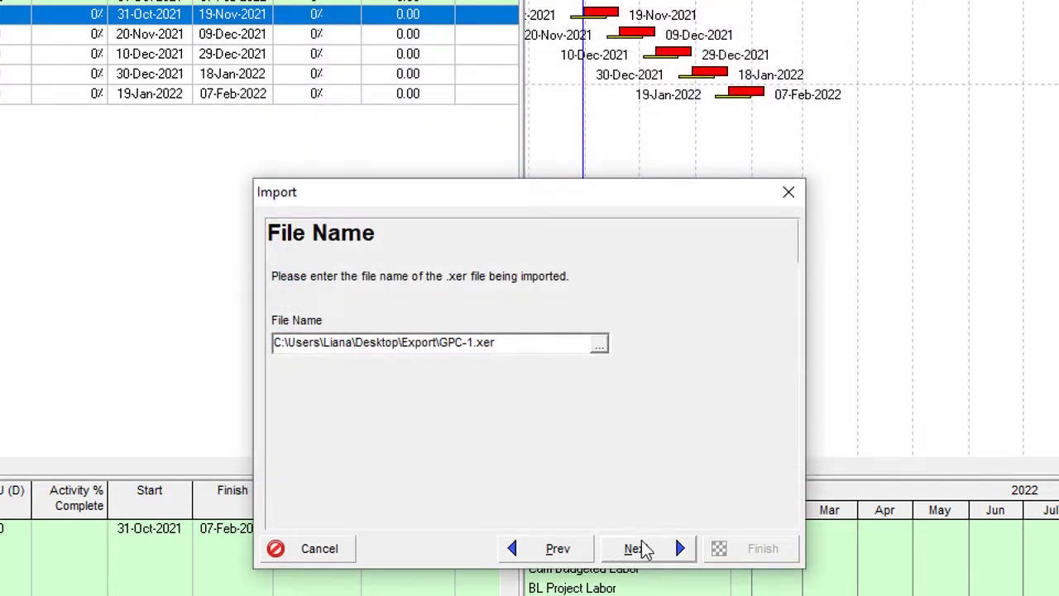
left_click(636, 548)
Set the import action for project GPC-1 to Update Existing Project
left_click(543, 411)
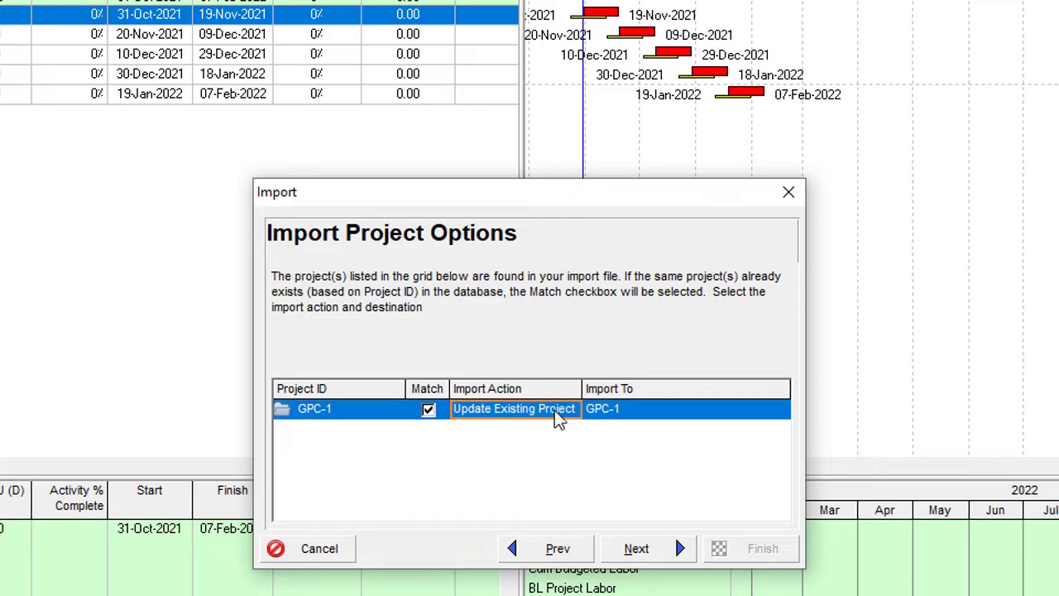
left_click(559, 419)
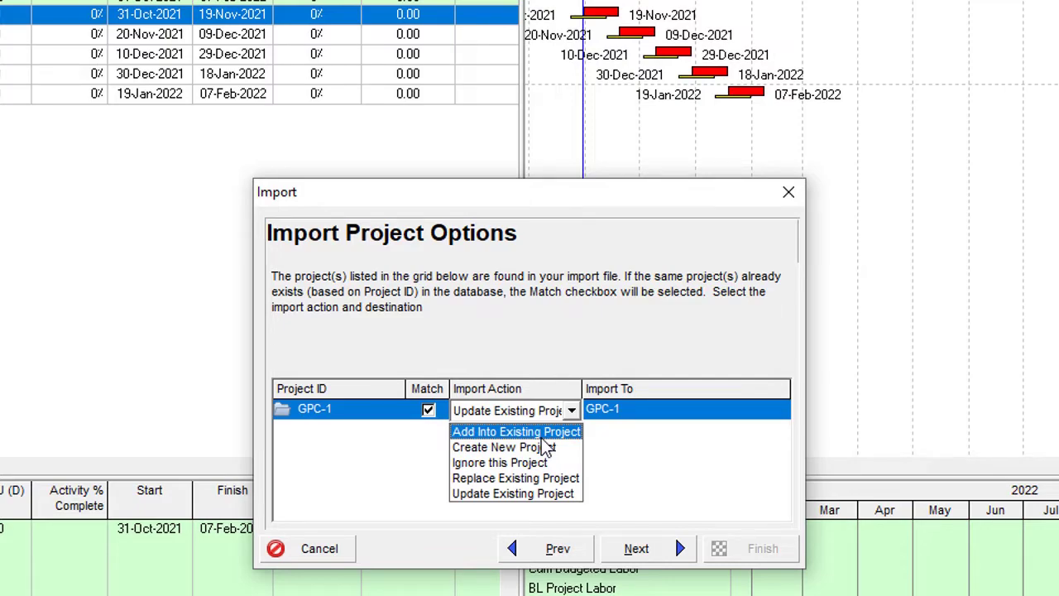
left_click(538, 493)
left_click(642, 548)
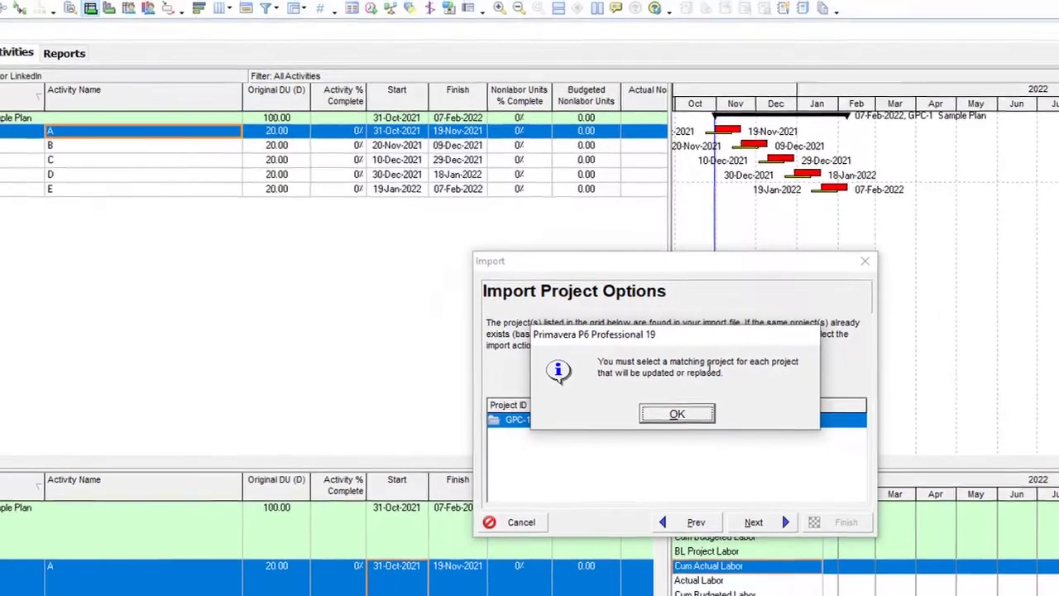
left_click(676, 414)
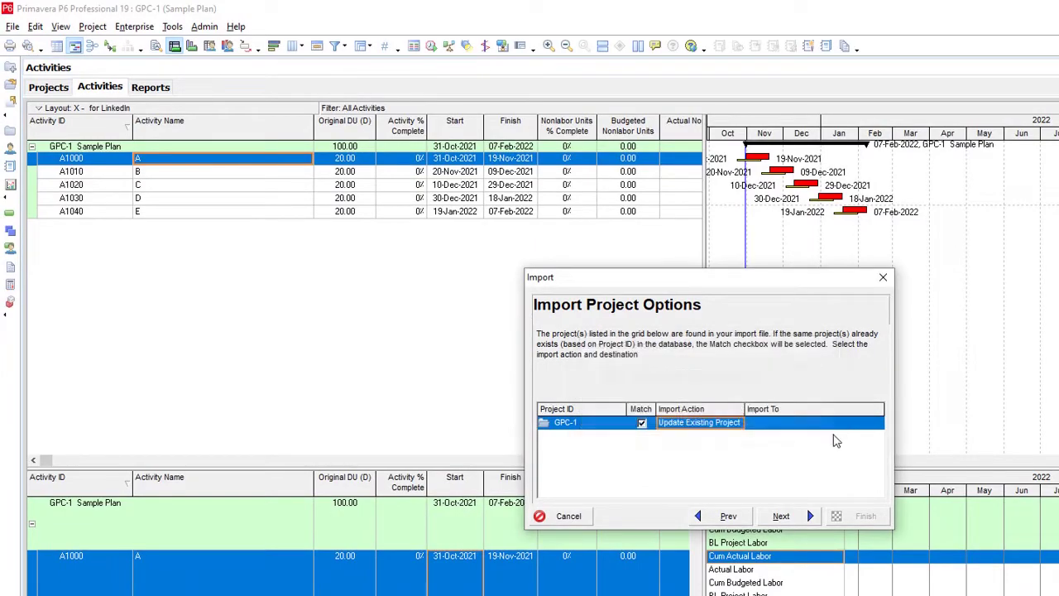
Assign the existing project GPC-1 Sample Plan as the import destination and continue to the update options
left_click(866, 423)
left_click(876, 423)
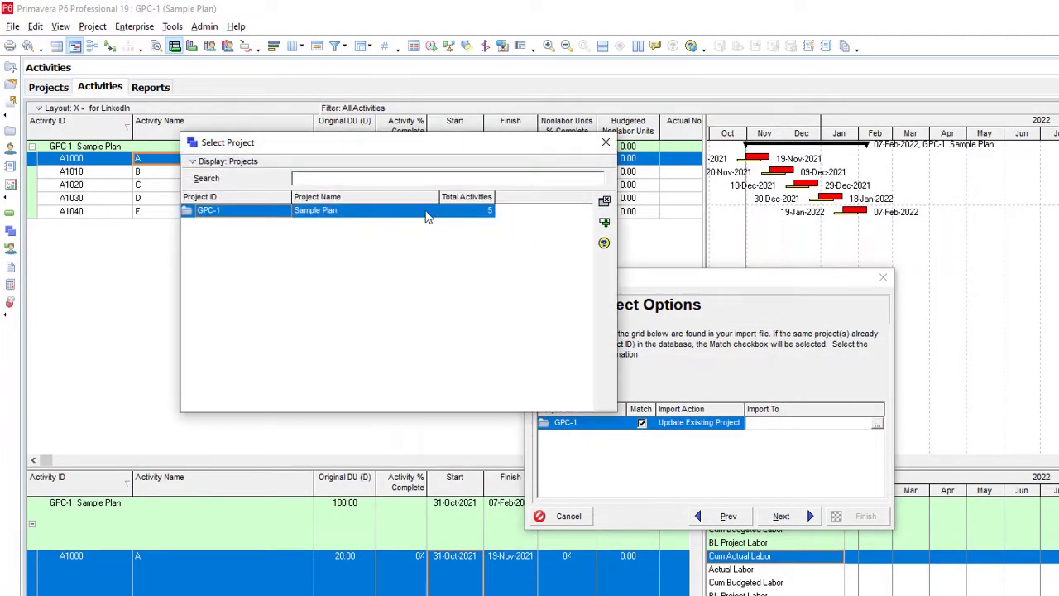
left_click(333, 213)
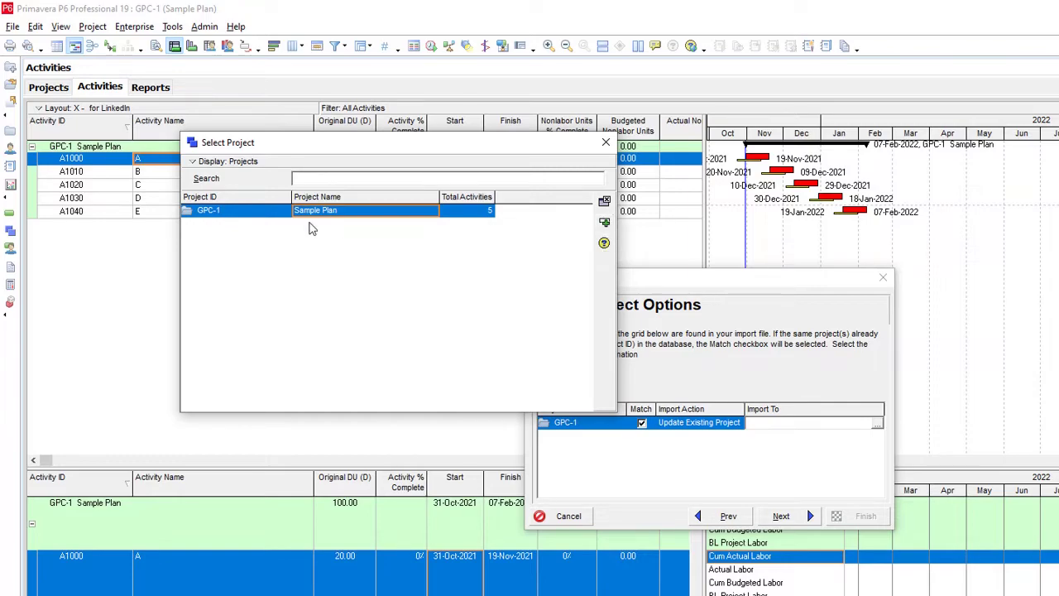
left_click(605, 224)
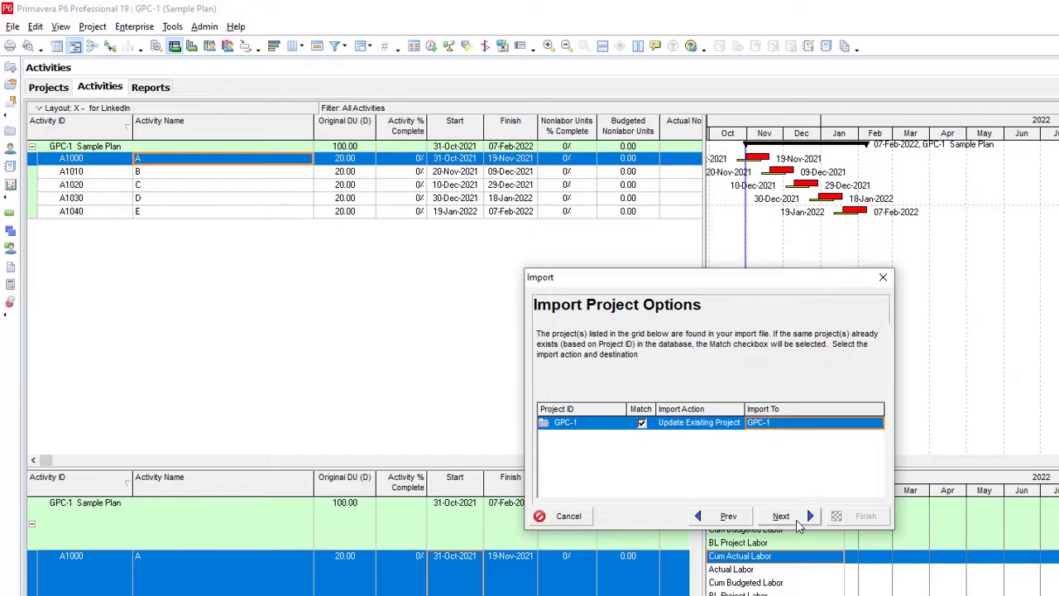
left_click(798, 514)
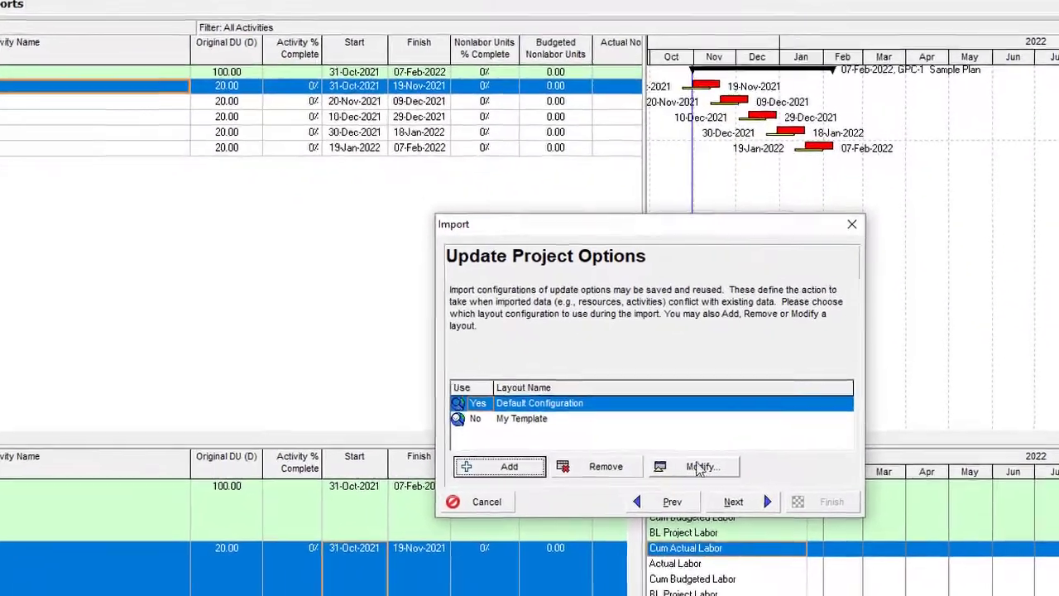
Review the update actions in the Default Configuration, keep them as they are, and finish the import of GPC-1
left_click(700, 468)
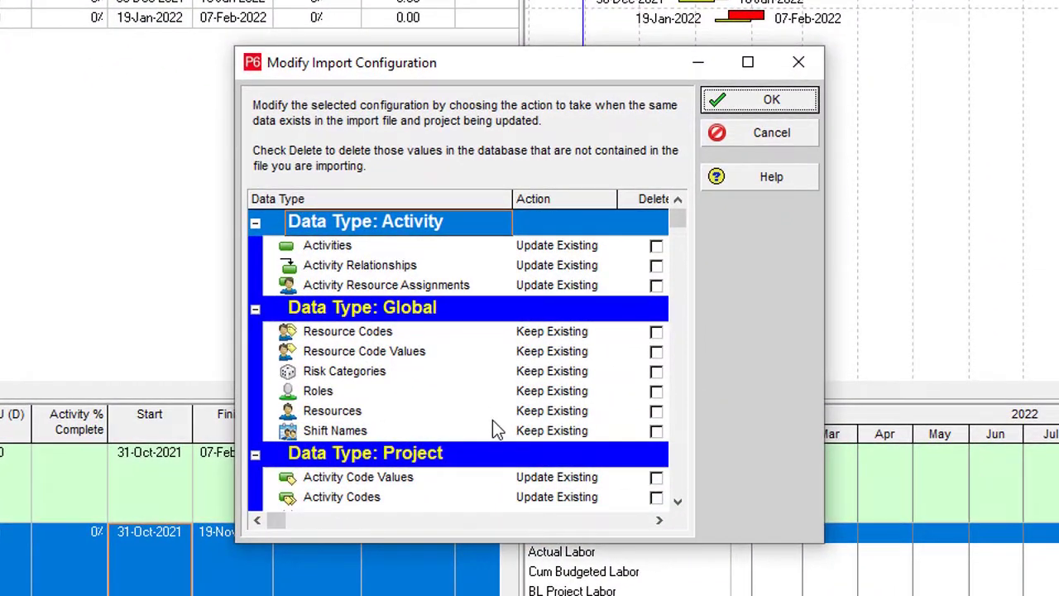
left_click(492, 418)
scroll(493, 421, "down", 4)
scroll(492, 419, "up", 4)
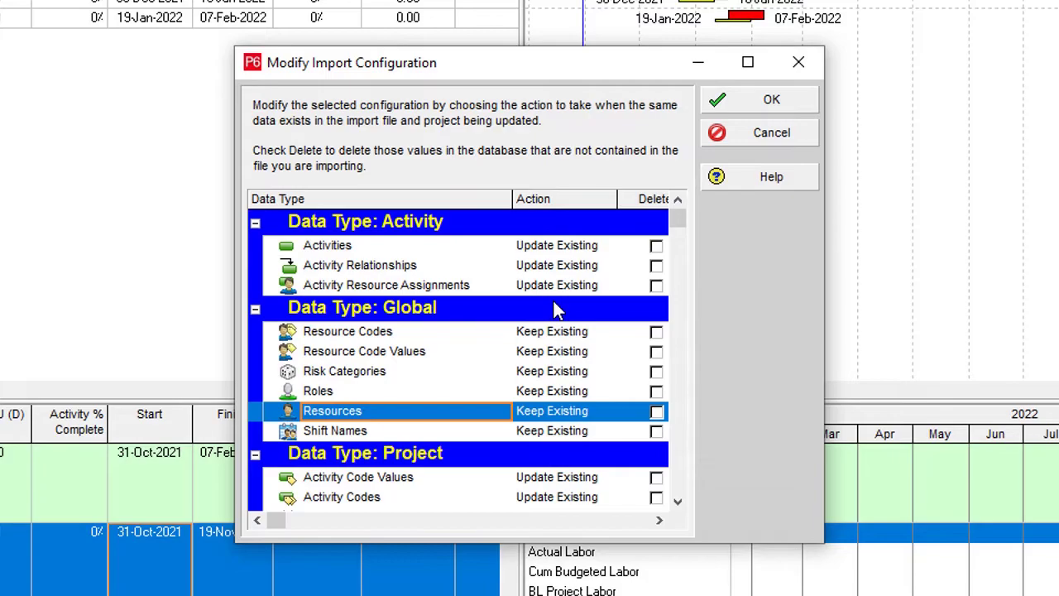
left_click(772, 100)
left_click(662, 474)
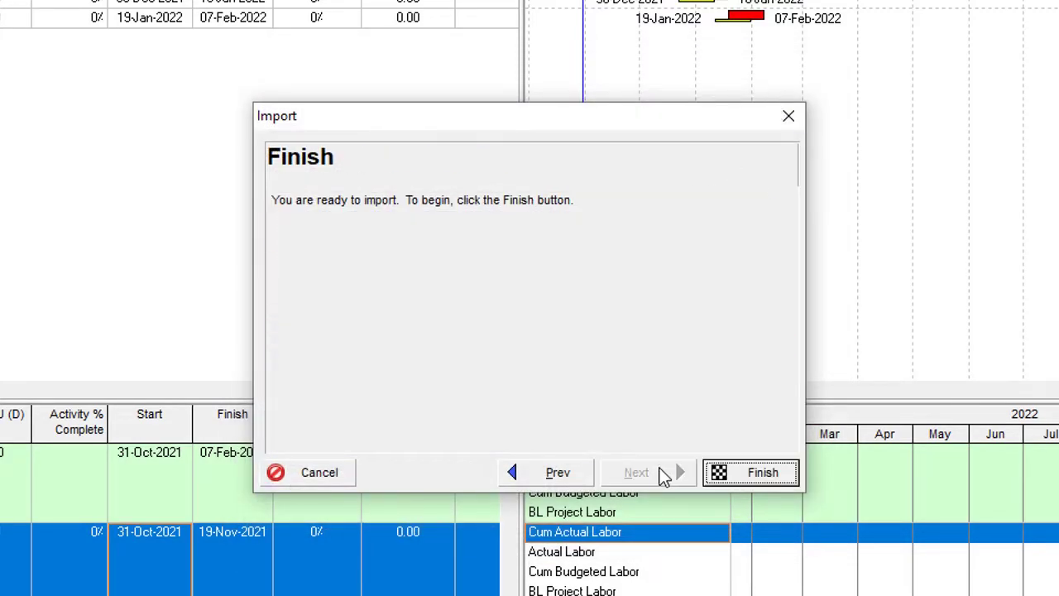
left_click(752, 477)
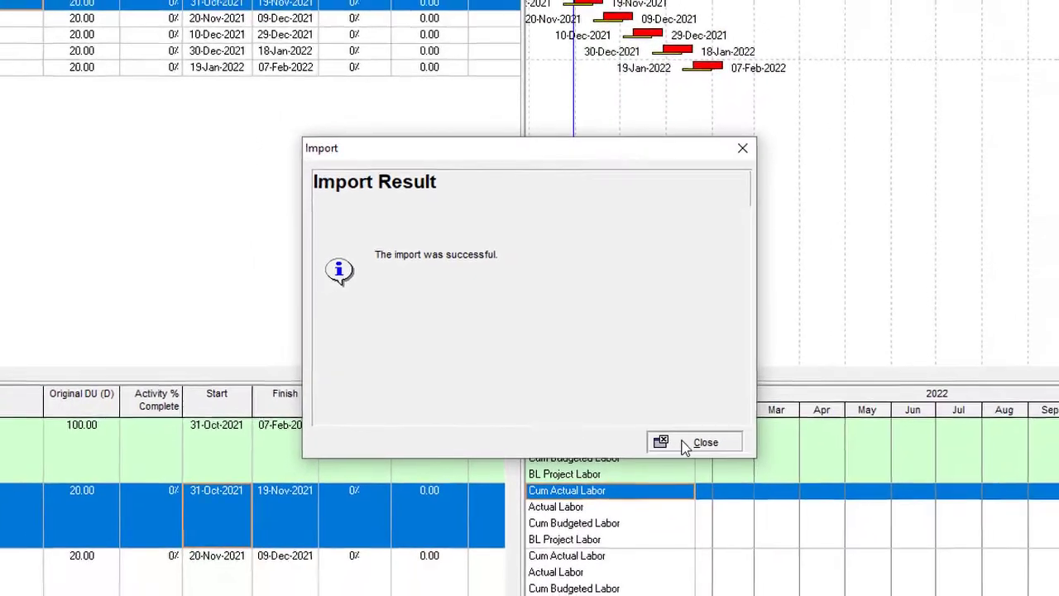
left_click(693, 442)
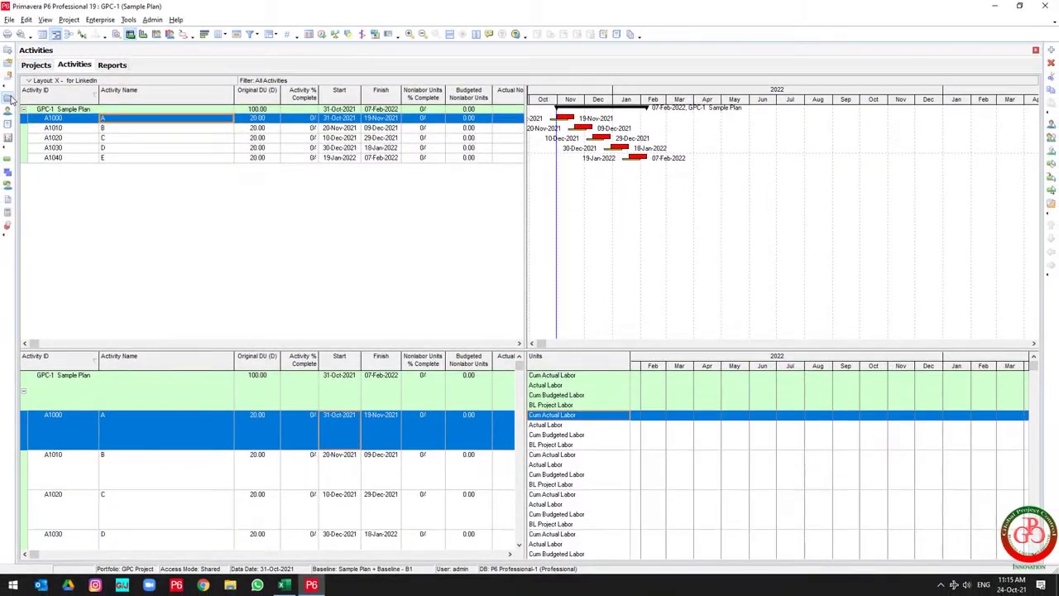
Set up a Primavera P6 (XML) import from the projects view, using GPC-1.xml in the Export folder
left_click(8, 97)
left_click(135, 136)
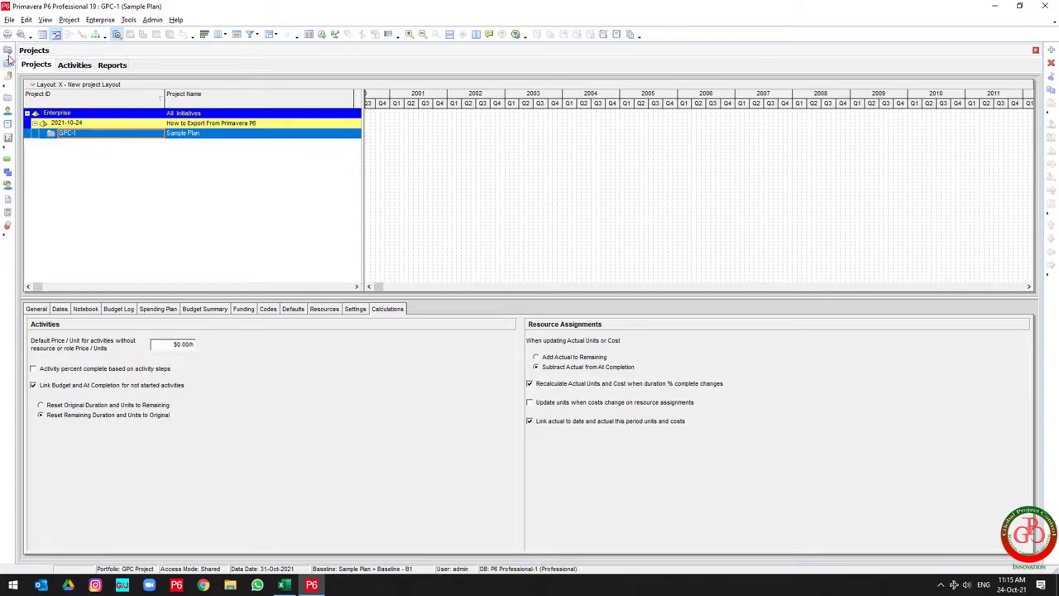
left_click(11, 21)
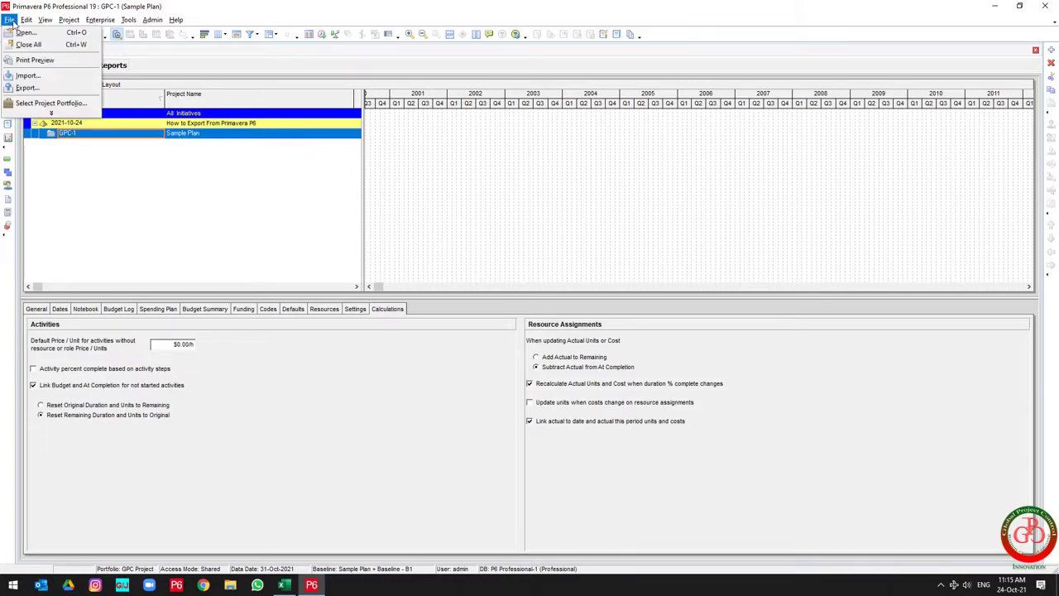
left_click(27, 76)
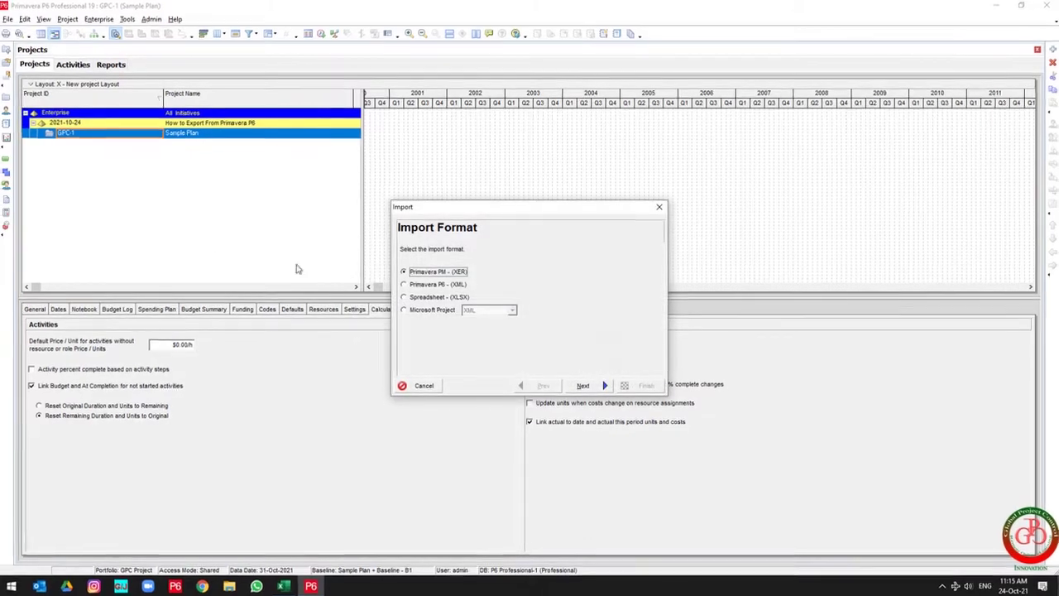
left_click(436, 298)
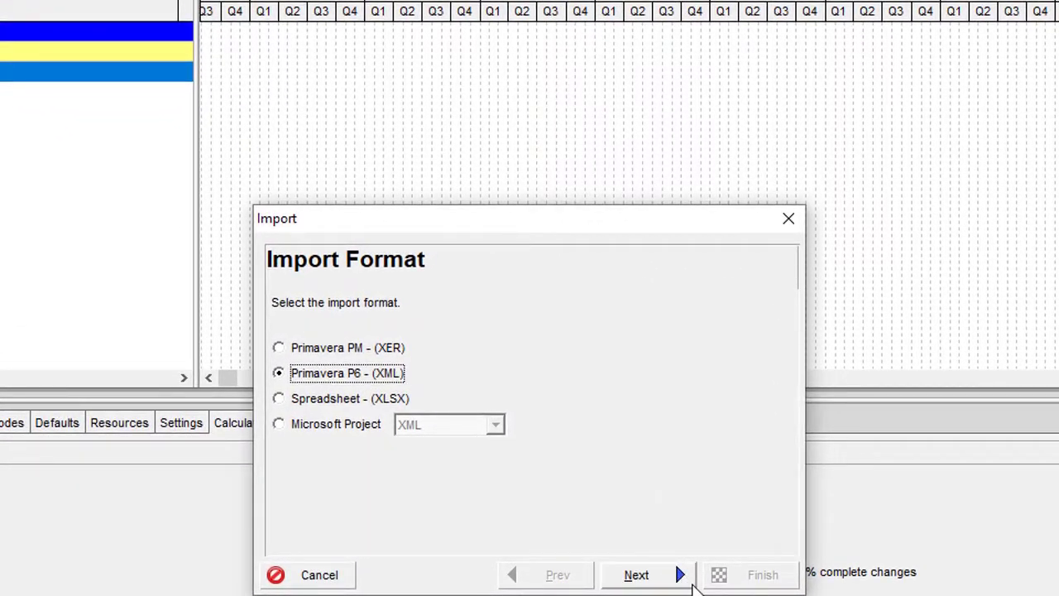
left_click(680, 576)
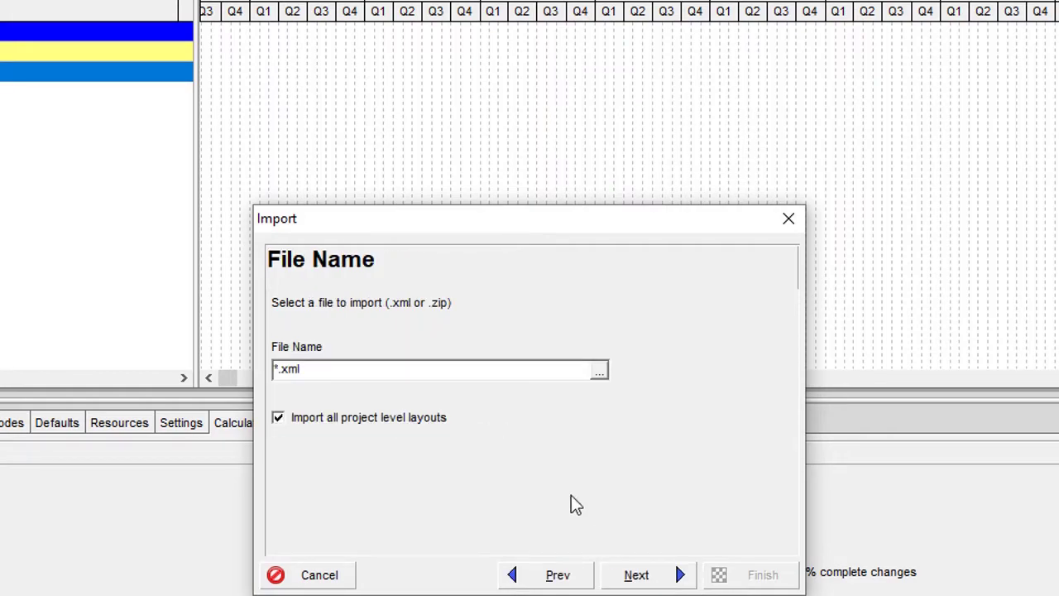
left_click(598, 372)
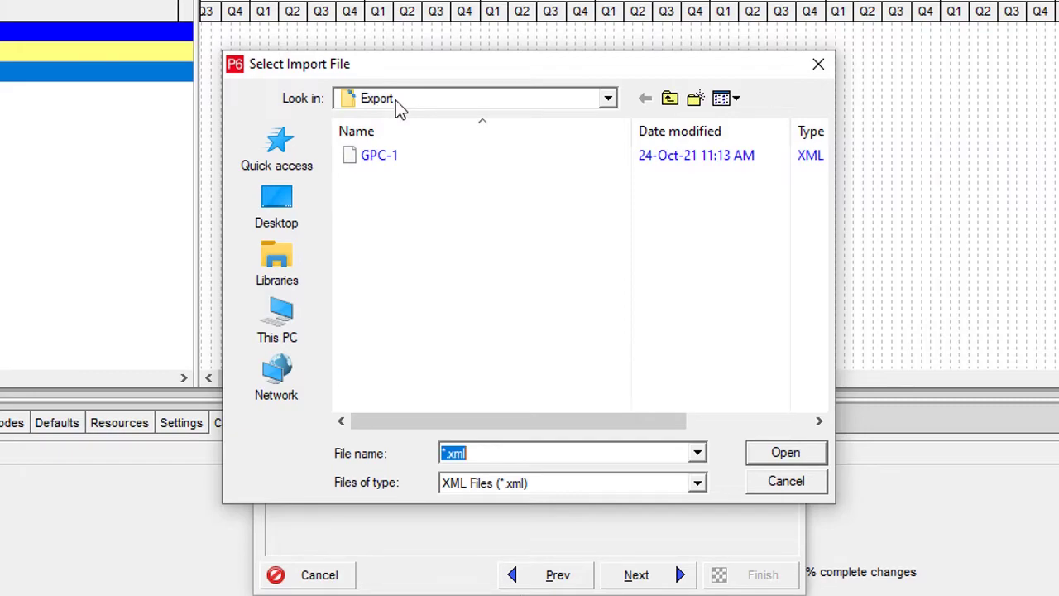
double_click(398, 157)
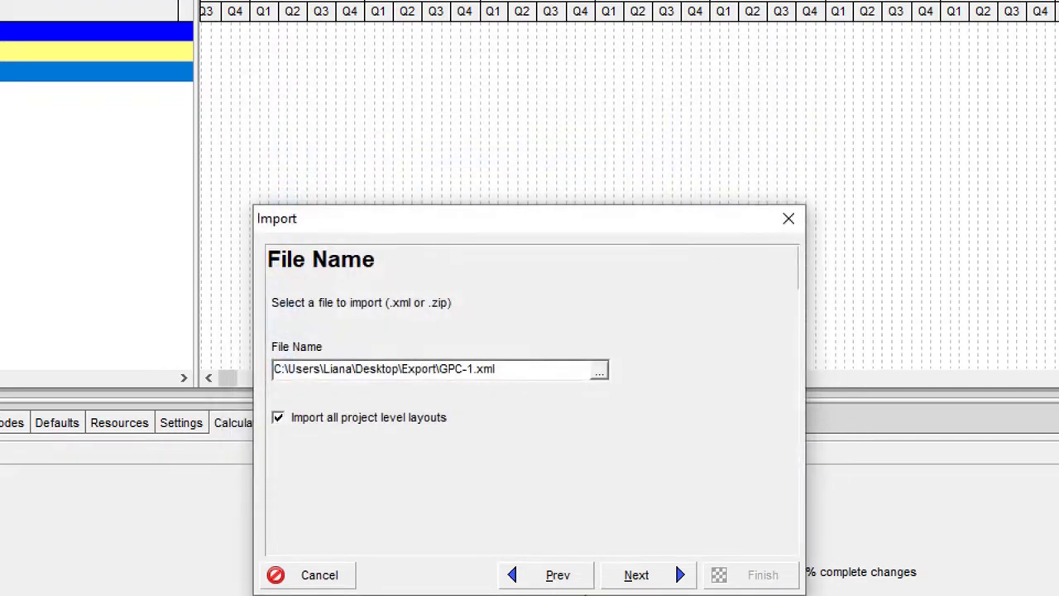
left_click(645, 577)
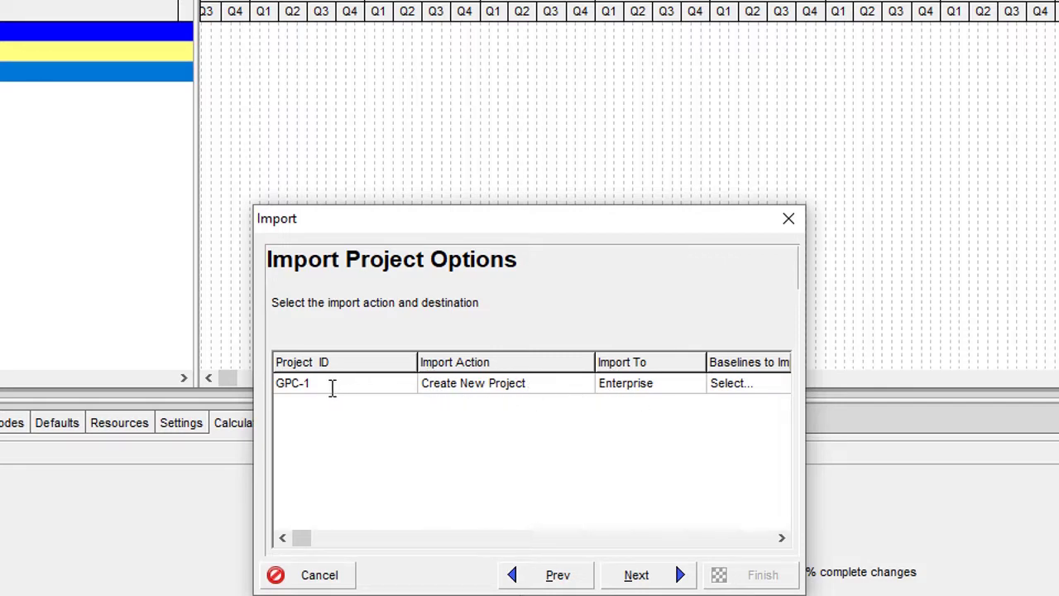
Try the import actions Update Existing Project and Ignore this Project for GPC-1, and return it to Create New Project
left_click(507, 389)
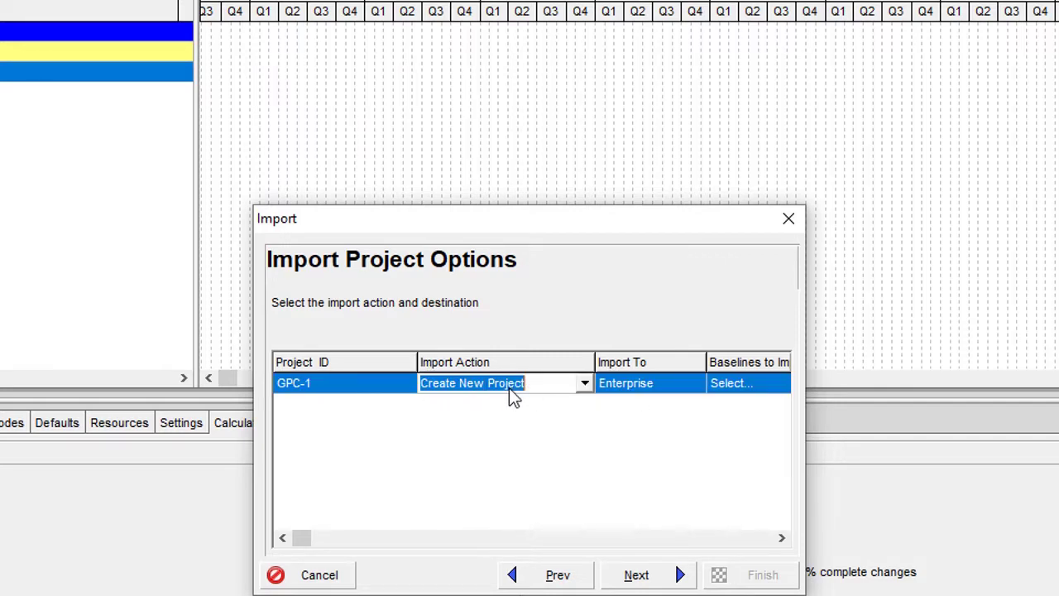
left_click(586, 384)
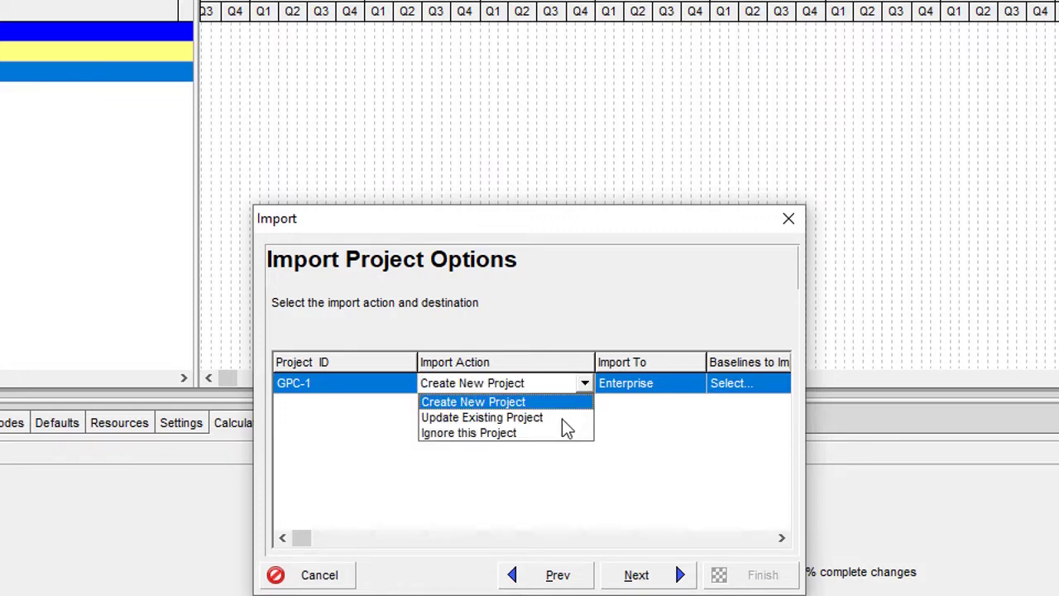
left_click(482, 419)
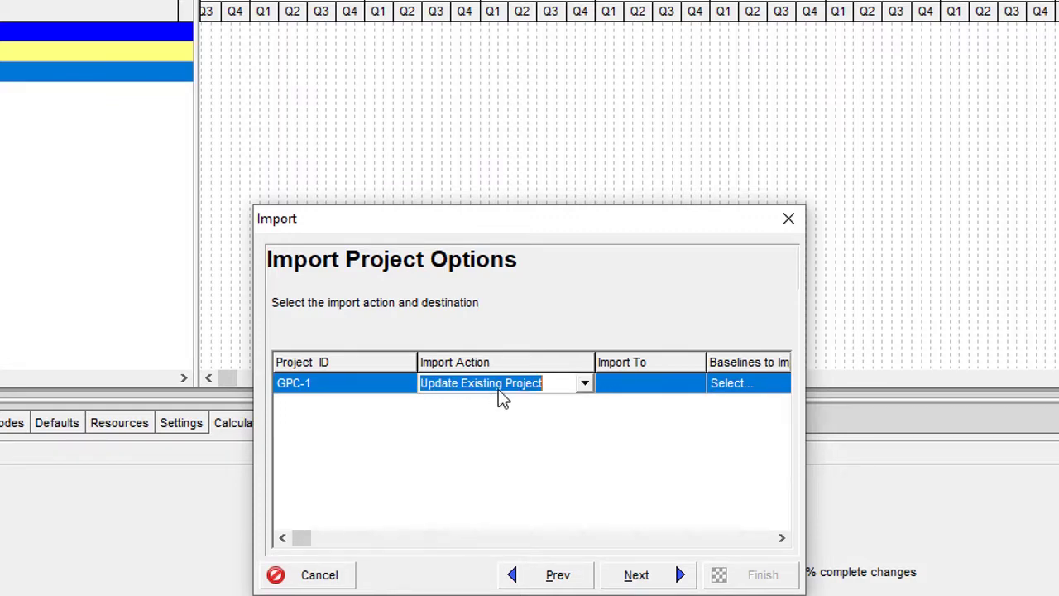
left_click(585, 383)
left_click(495, 434)
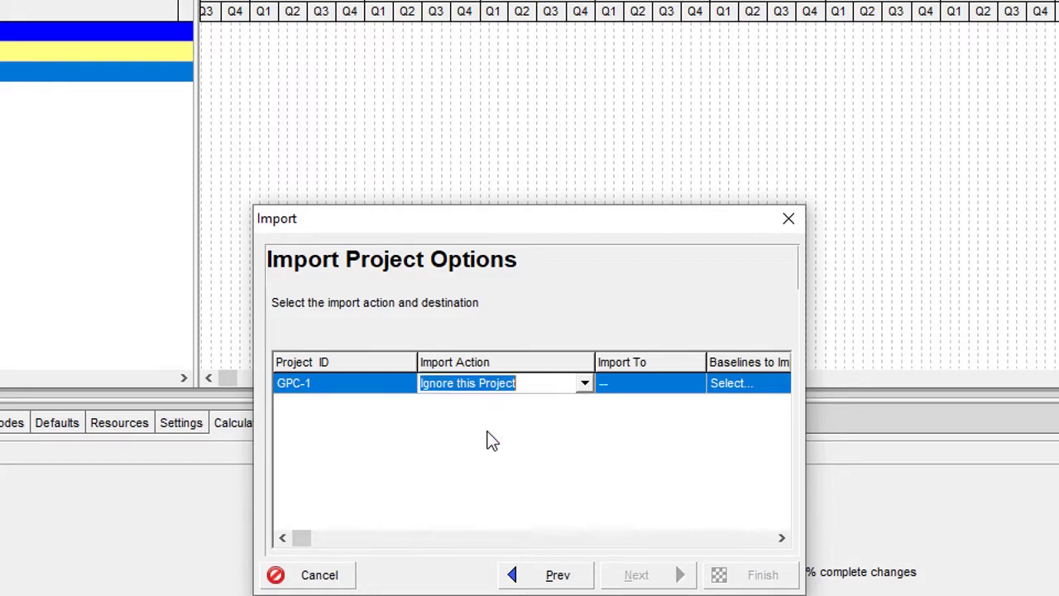
left_click(584, 383)
left_click(548, 403)
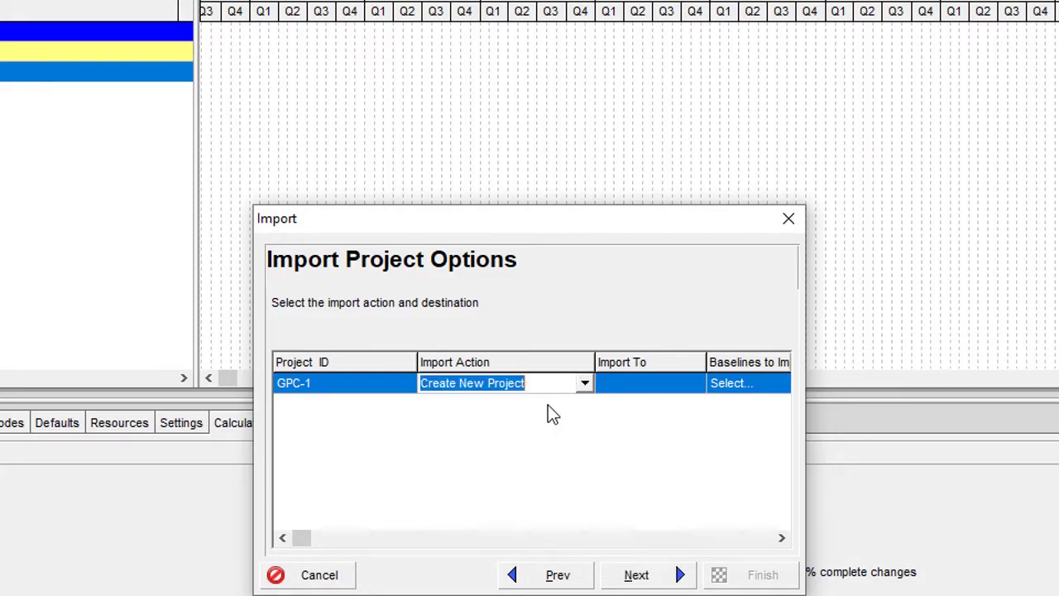
Set the EPS node 2021-10-24, How to Export From Primavera P6, as the import destination for GPC-1
left_click(658, 385)
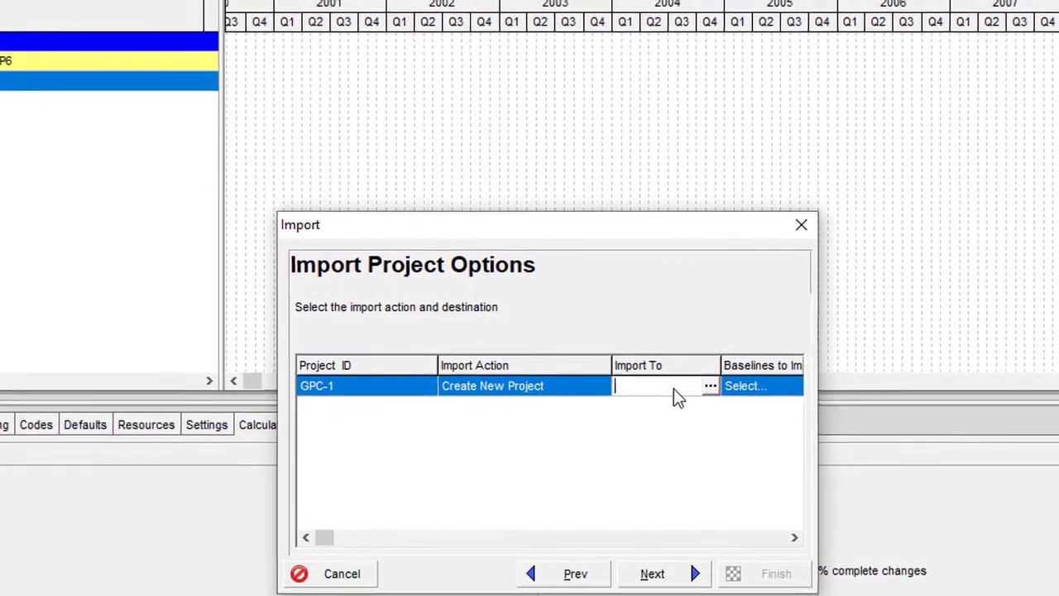
left_click(696, 383)
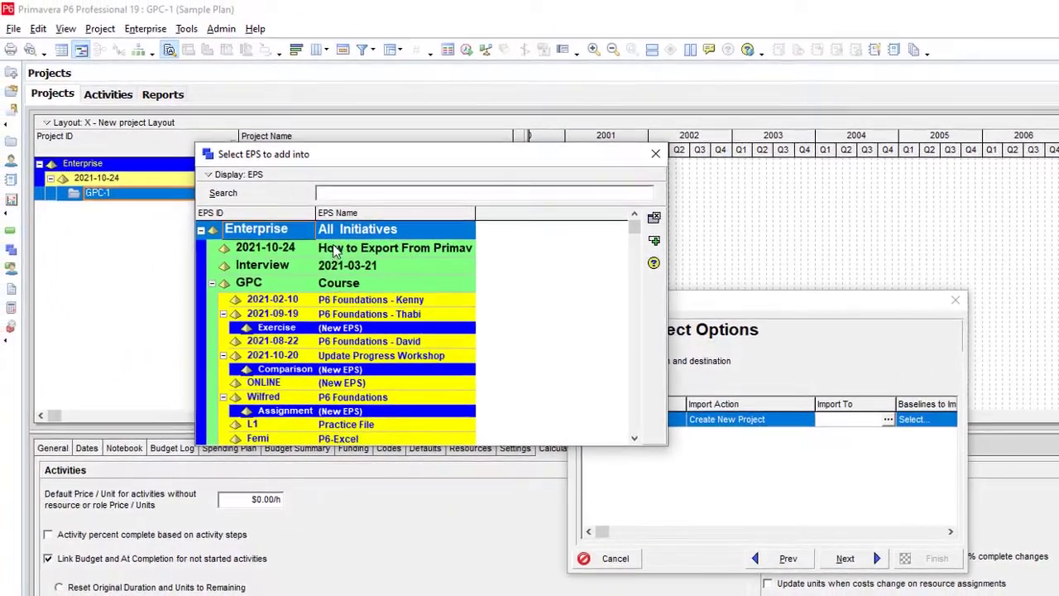
double_click(352, 257)
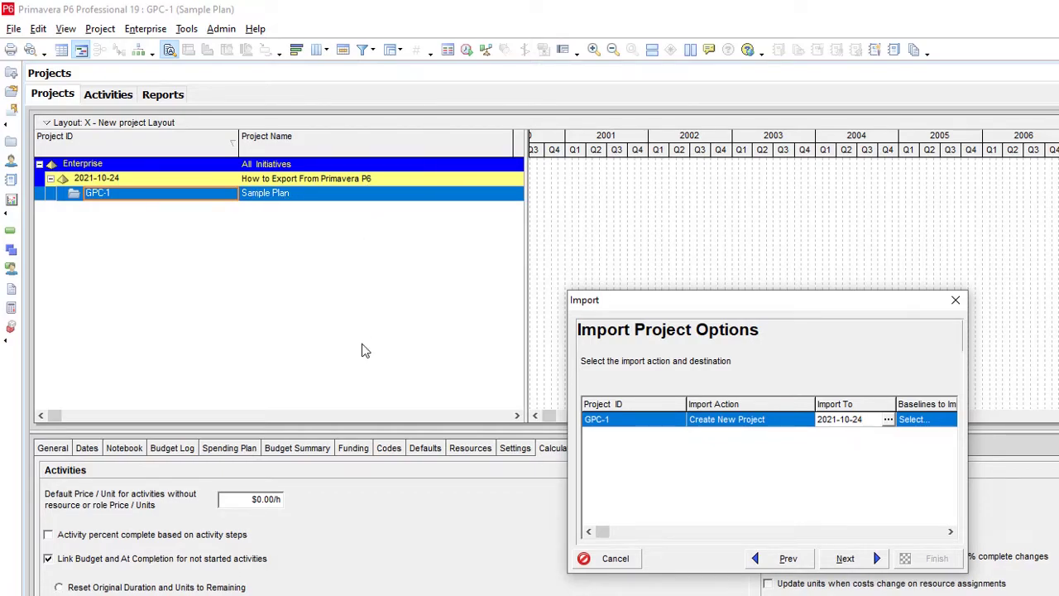
Include all baselines, namely Sample Plan + Baseline - B1, in the import and continue to the update options
left_click(923, 418)
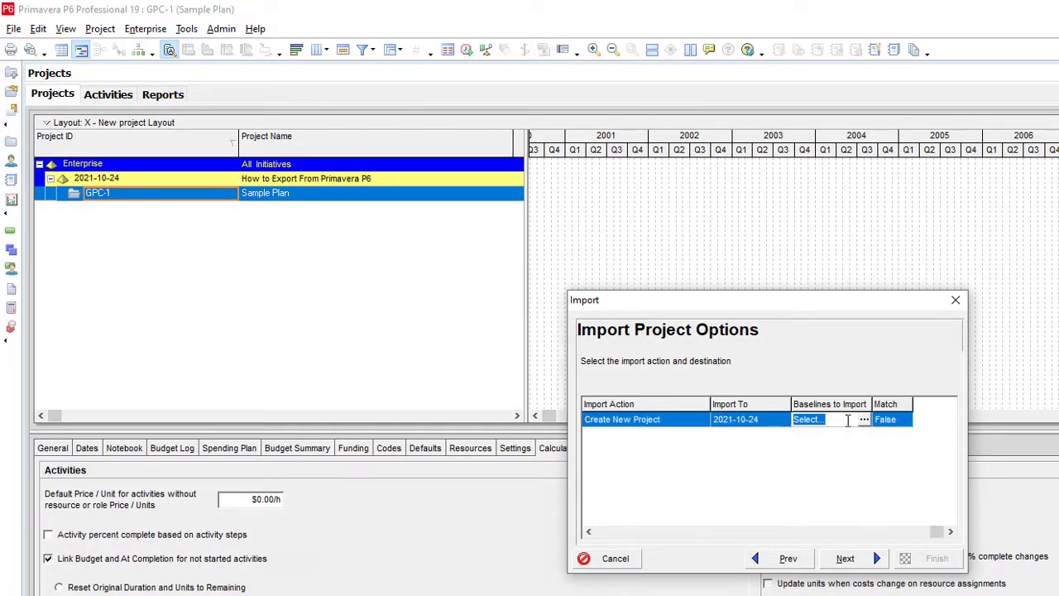
left_click(865, 420)
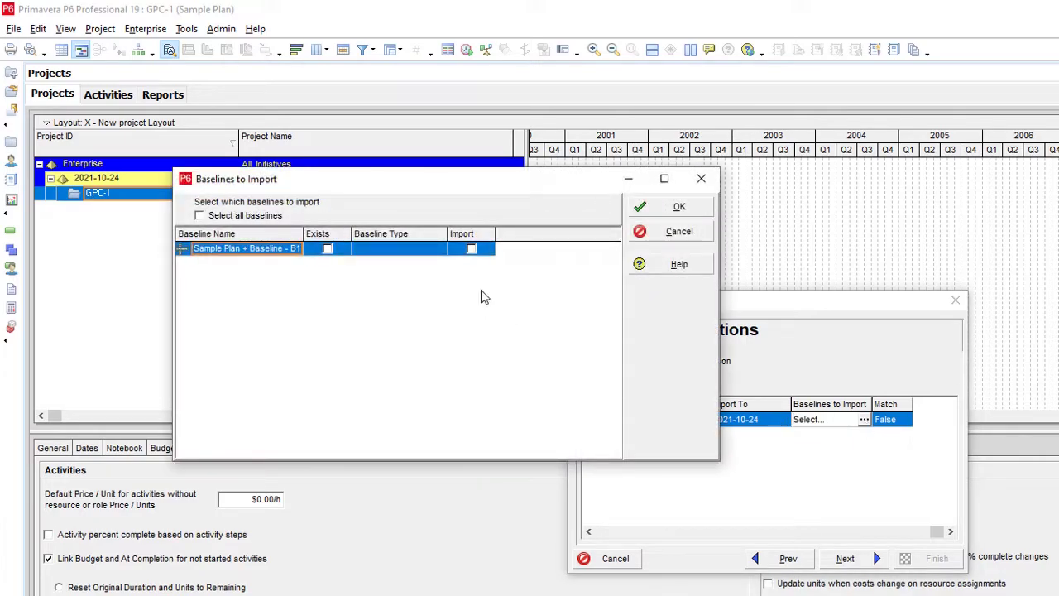
left_click(201, 217)
left_click(199, 216)
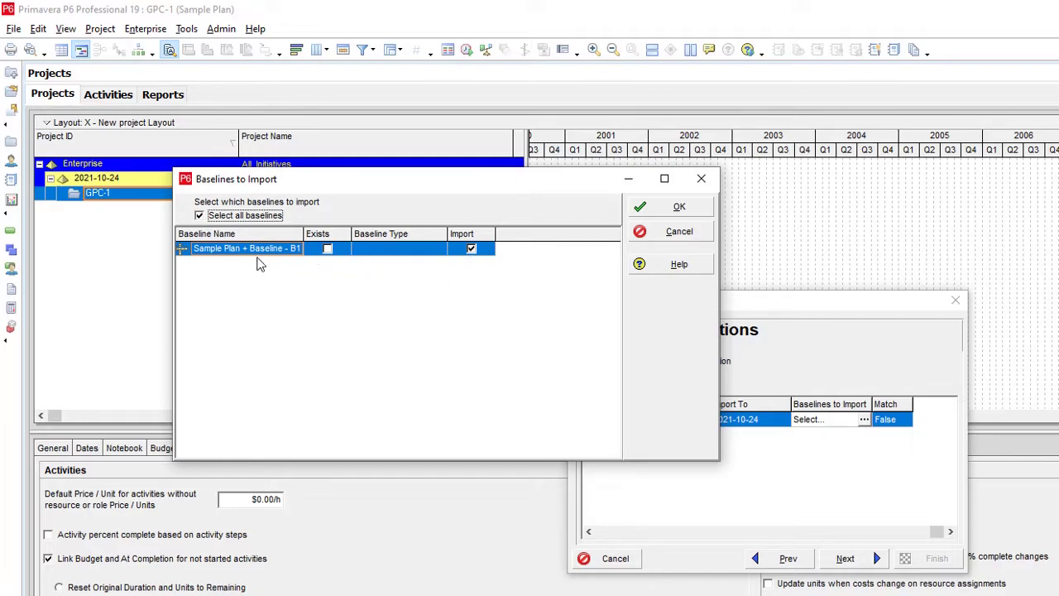
left_click(679, 207)
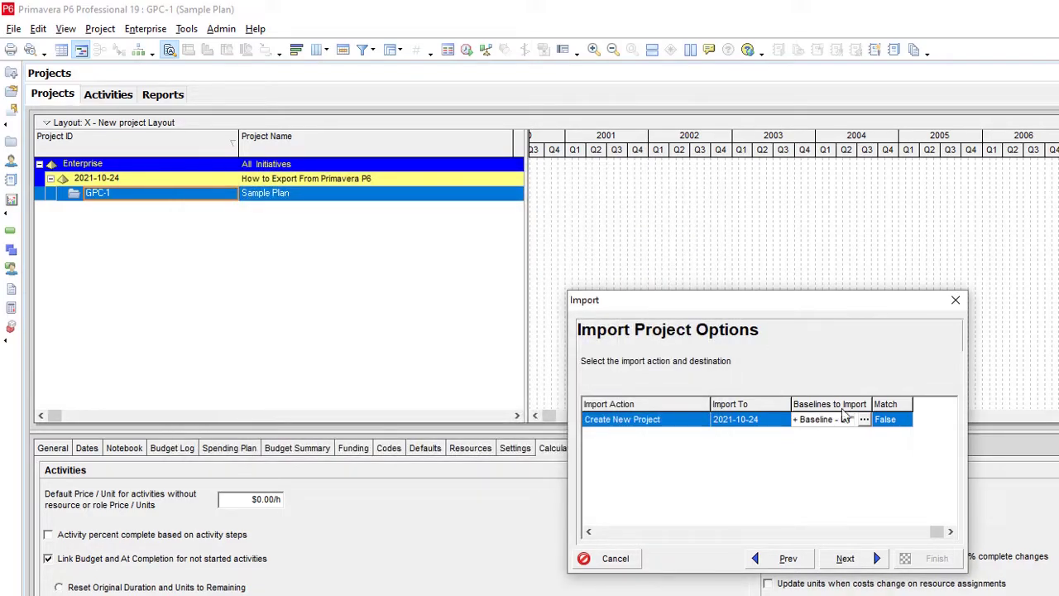
left_click(908, 419)
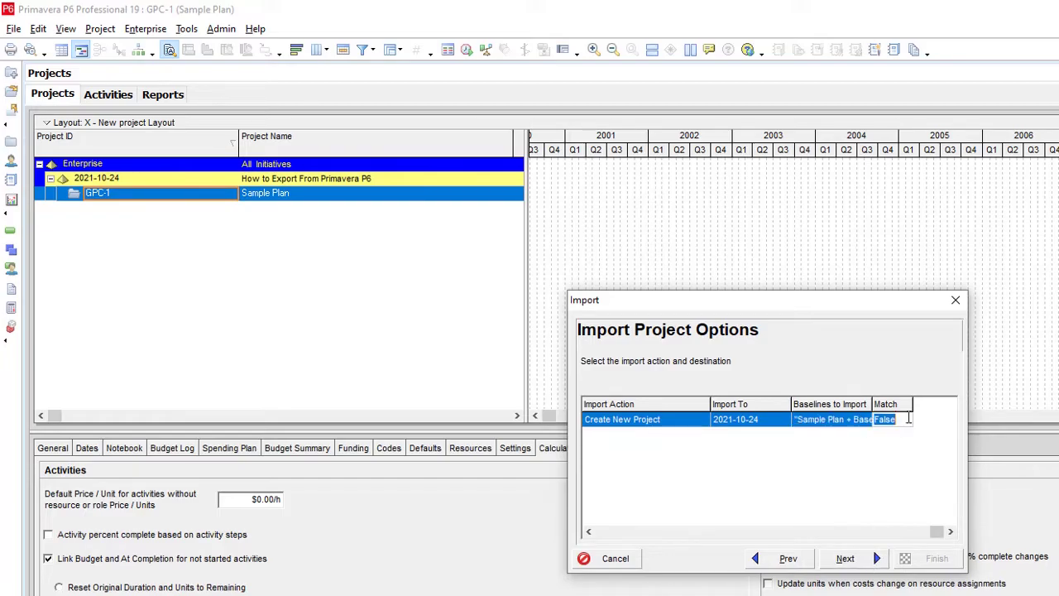
left_click(871, 560)
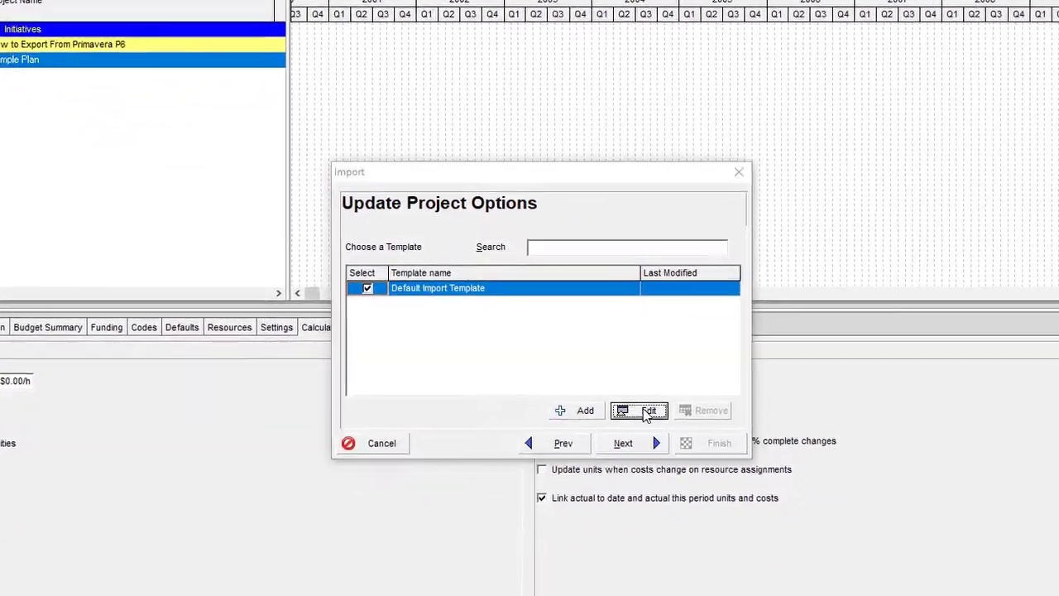
Review the Global and Project actions in the Default Import Template, leave them as they are, and complete the XML import
left_click(760, 470)
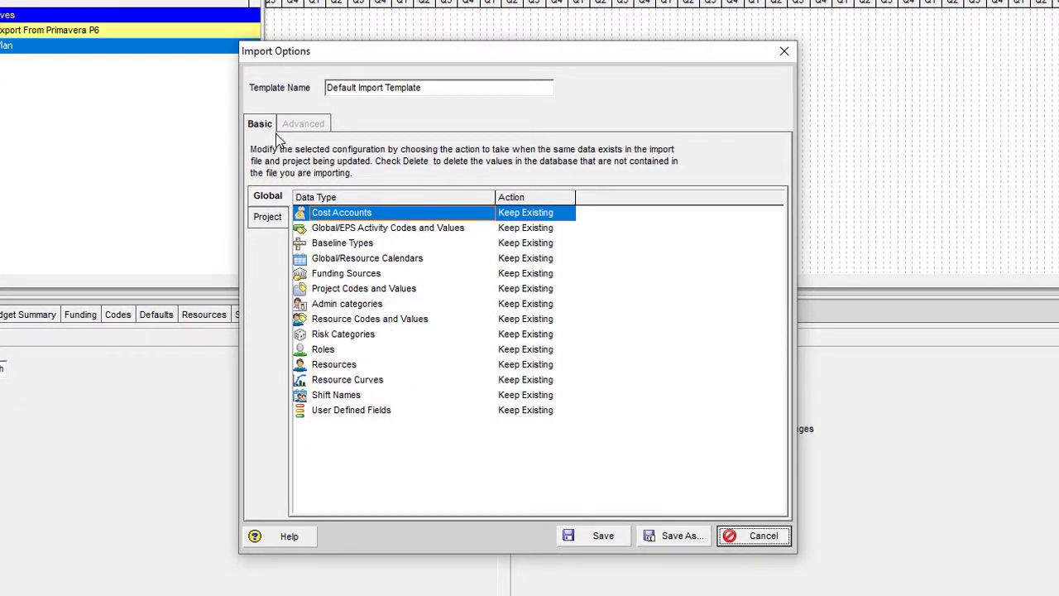
left_click(267, 216)
left_click(269, 199)
left_click(265, 219)
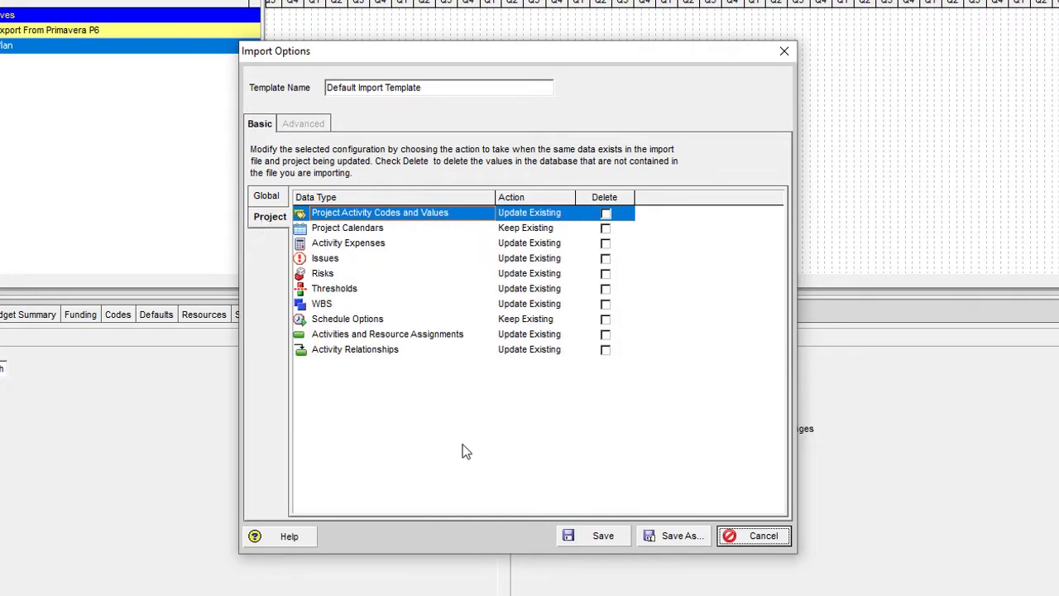
left_click(745, 536)
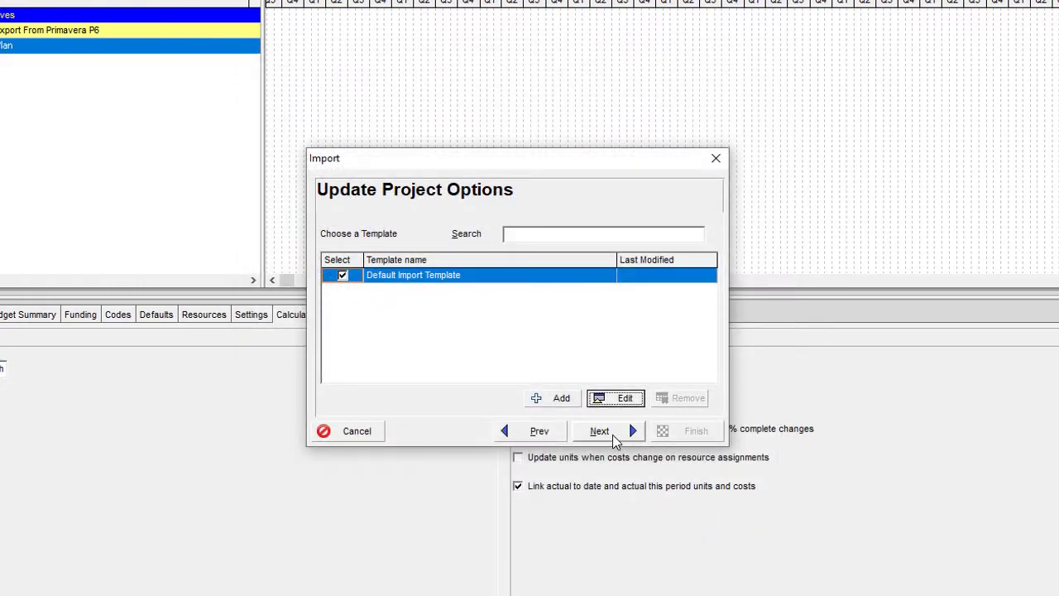
left_click(613, 434)
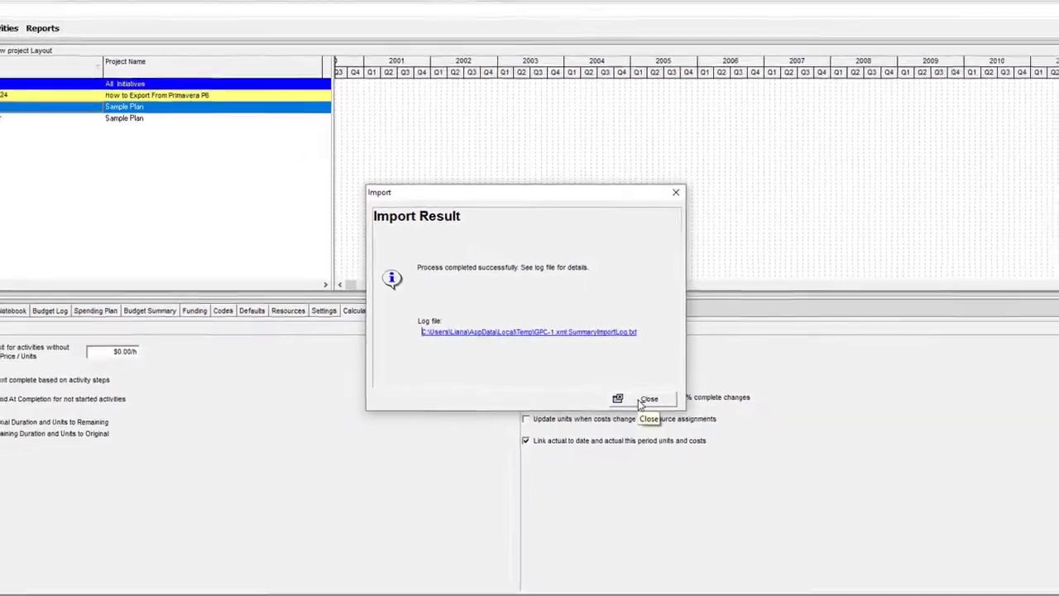
left_click(641, 403)
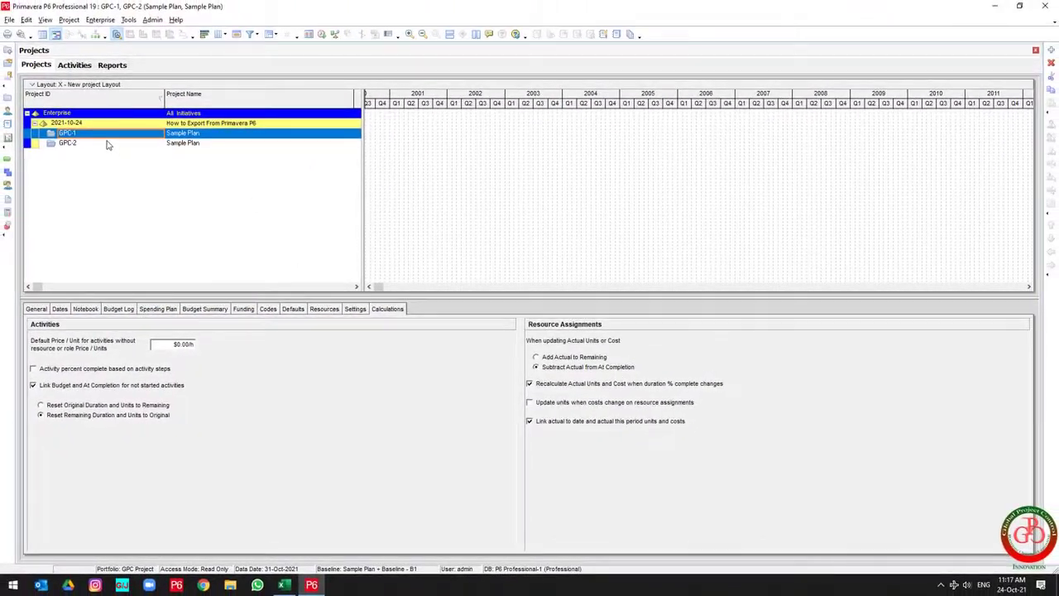
Select the imported project GPC-2 and view its activities together with those of GPC-1
left_click(93, 147)
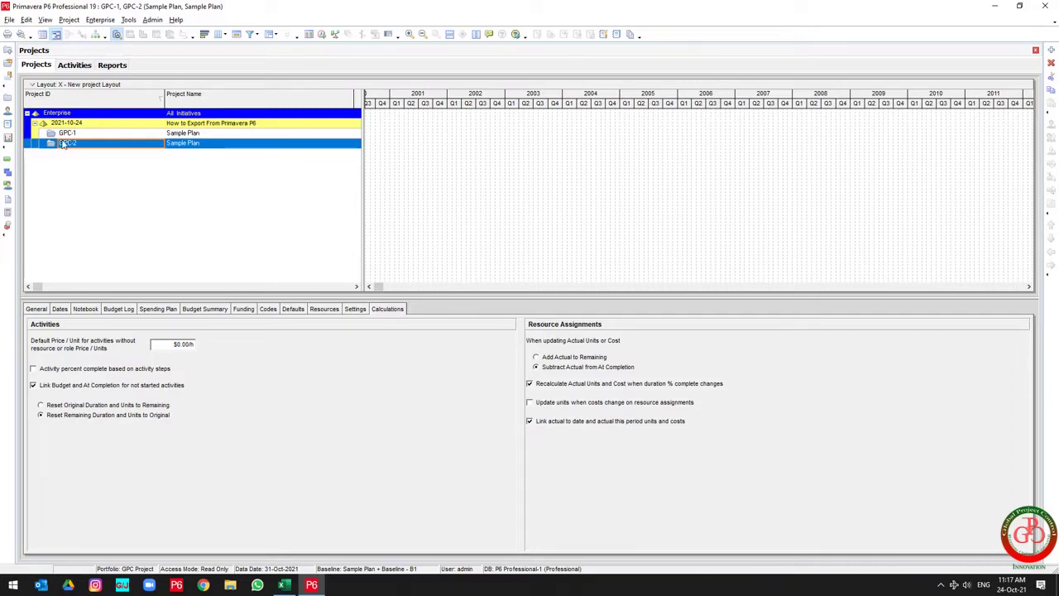
right_click(80, 147)
key("Escape")
left_click(7, 163)
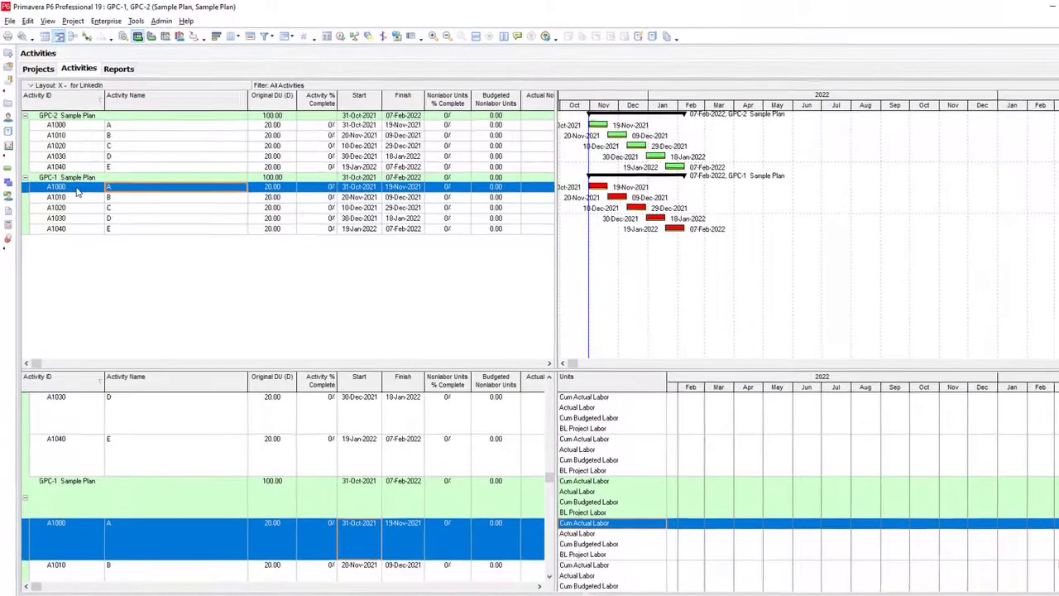
Assign Sample Plan + Baseline - B1 to GPC-2 as both its project baseline and its primary user baseline
left_click(73, 20)
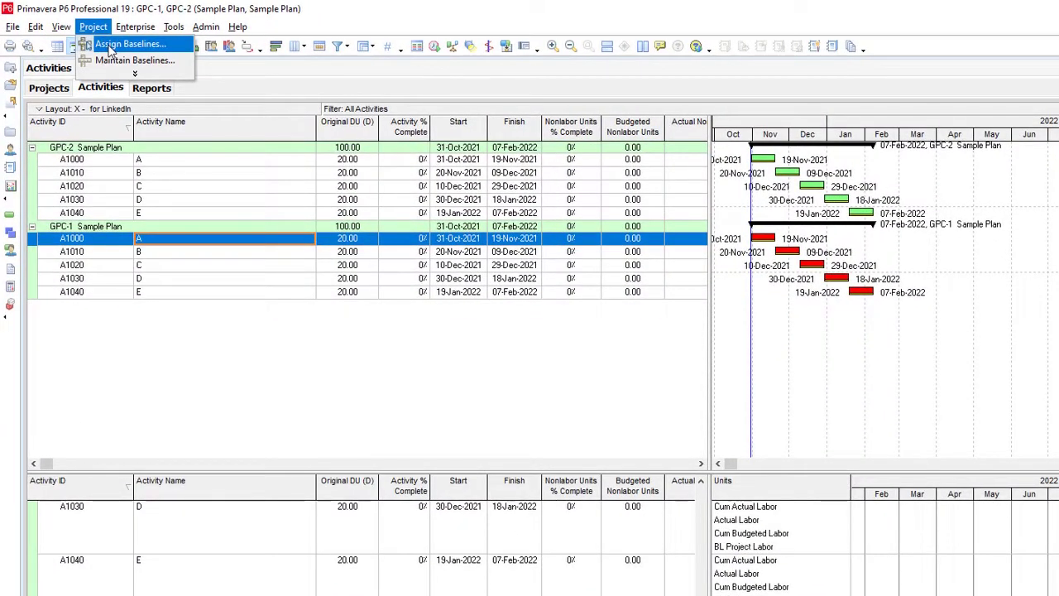
left_click(110, 47)
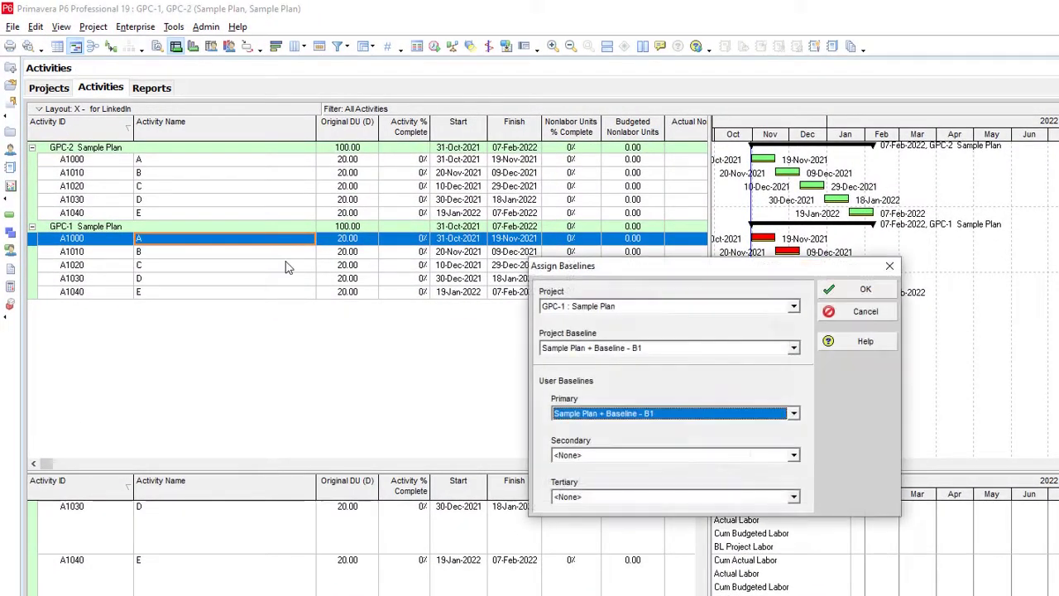
left_click(610, 307)
left_click(608, 331)
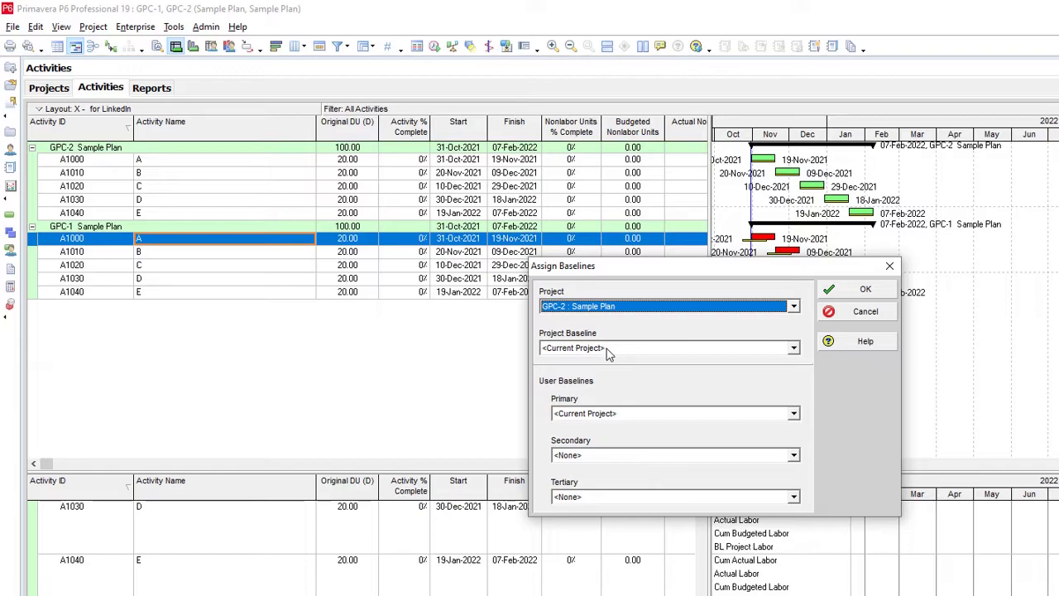
left_click(608, 349)
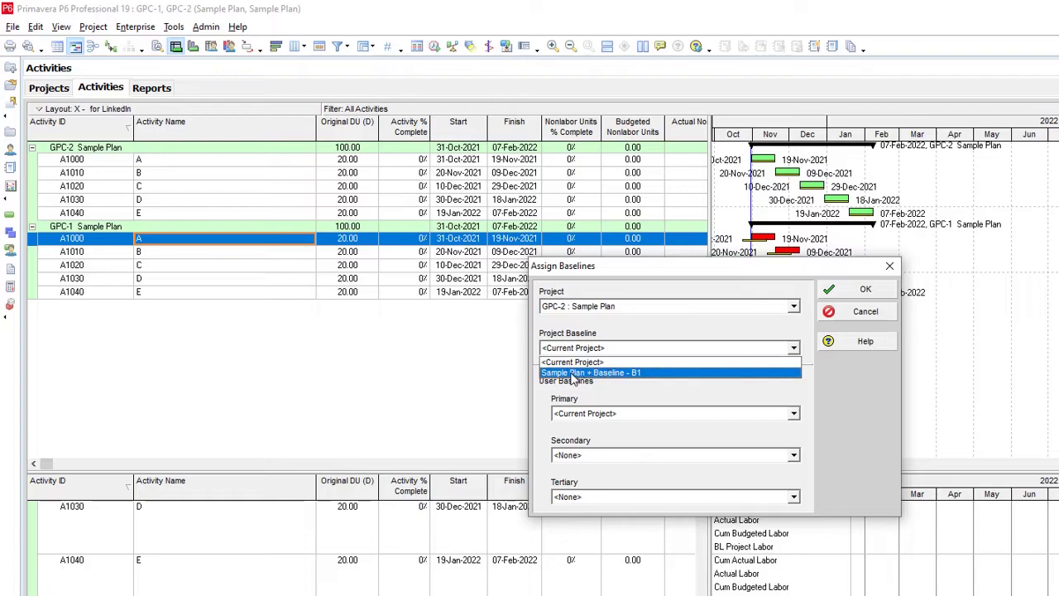
left_click(661, 374)
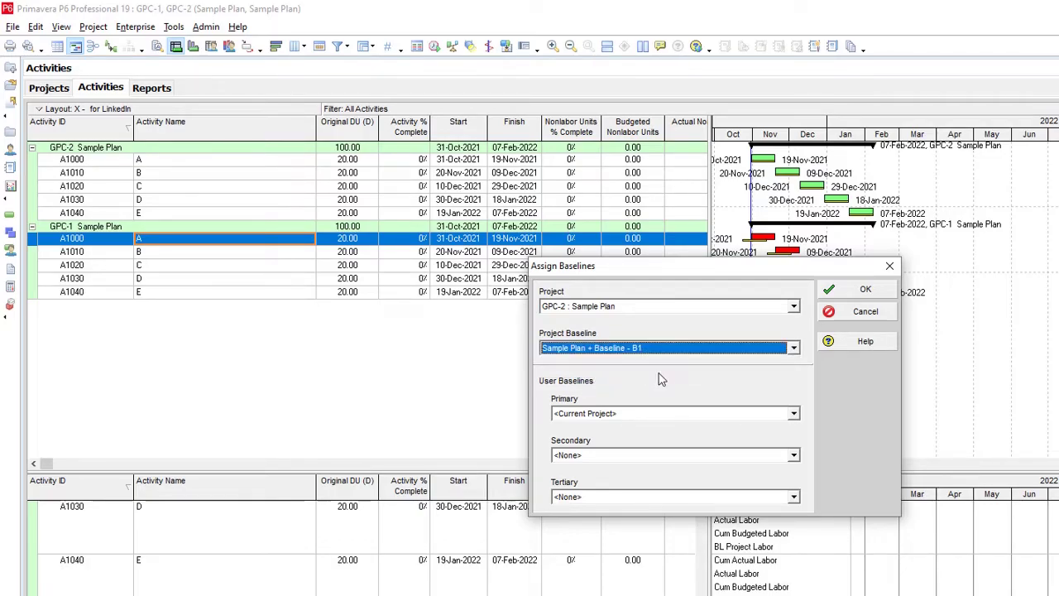
left_click(663, 413)
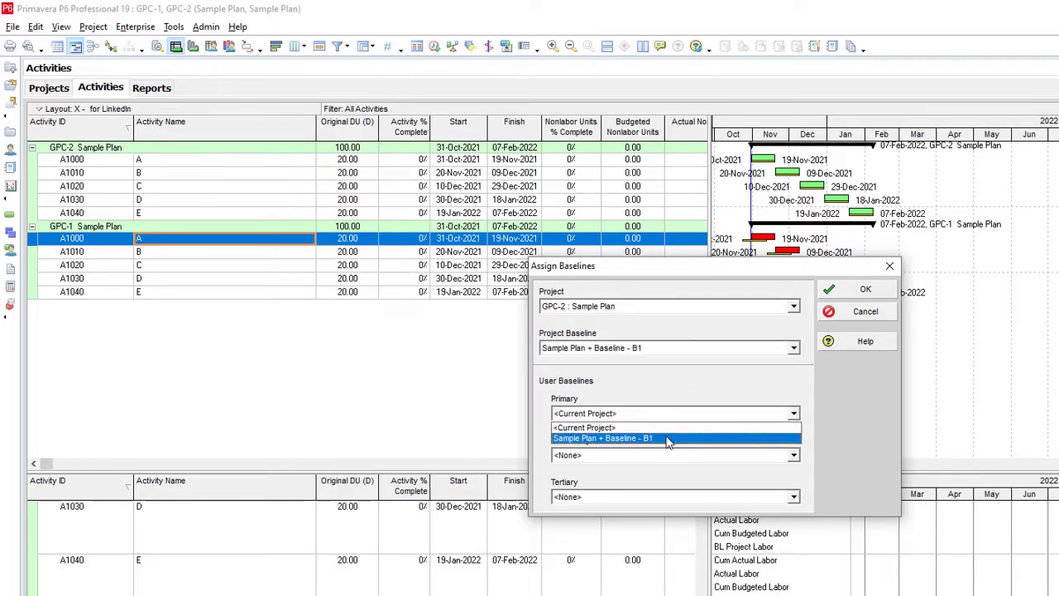
left_click(669, 436)
left_click(841, 293)
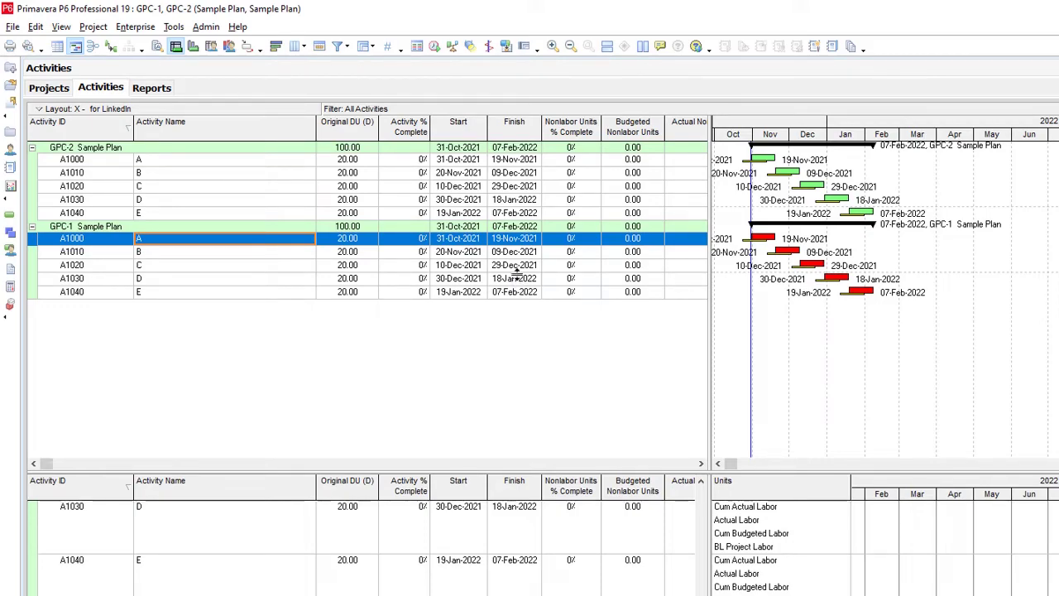
Restore the baseline Sample Plan + Baseline - B1 of GPC-1 as a separate project from the baseline maintenance in the Projects view
left_click(49, 87)
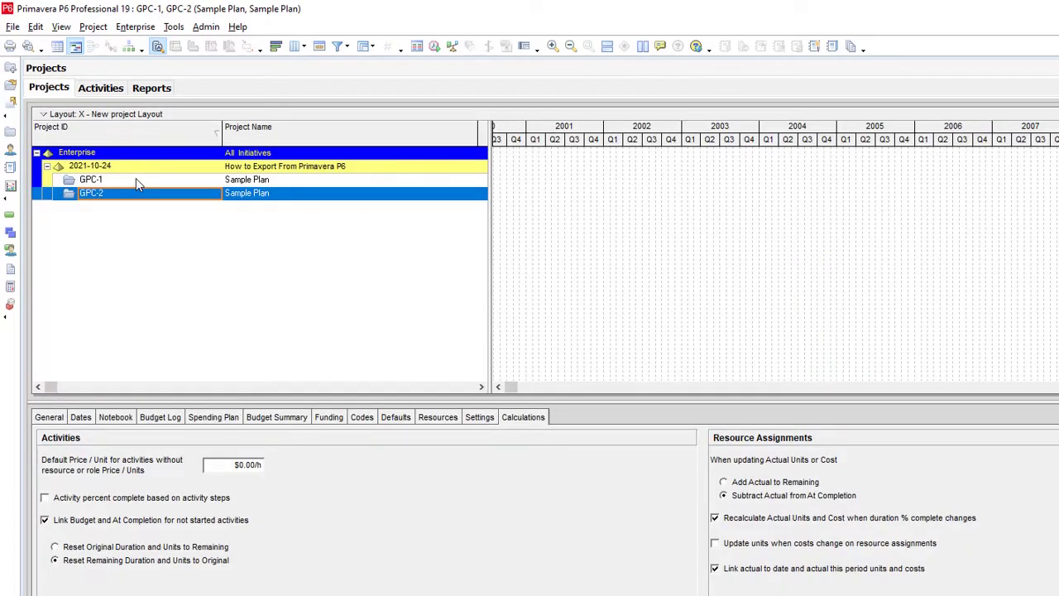
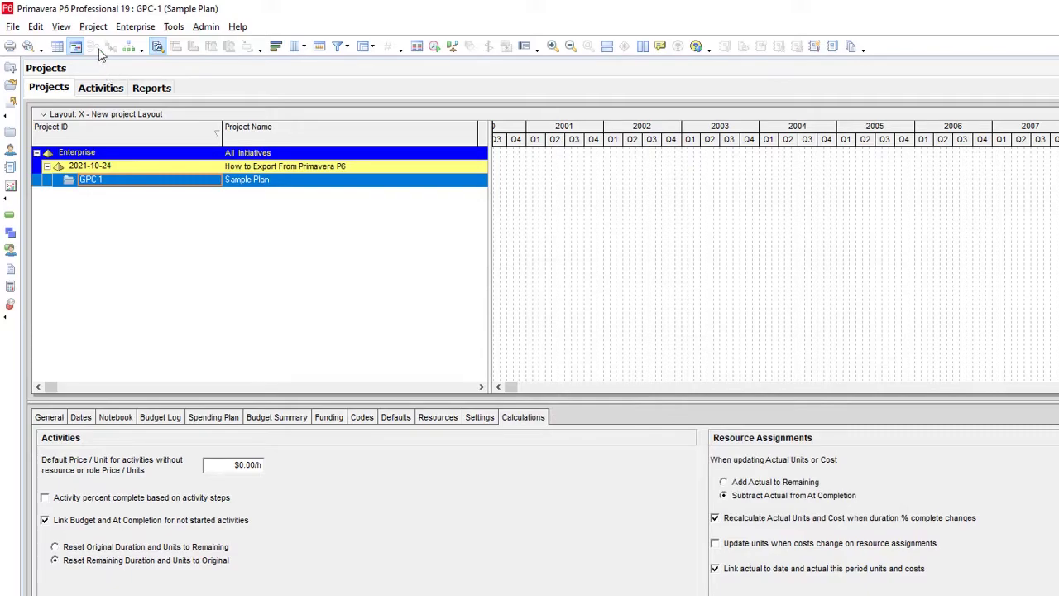
left_click(92, 26)
left_click(111, 66)
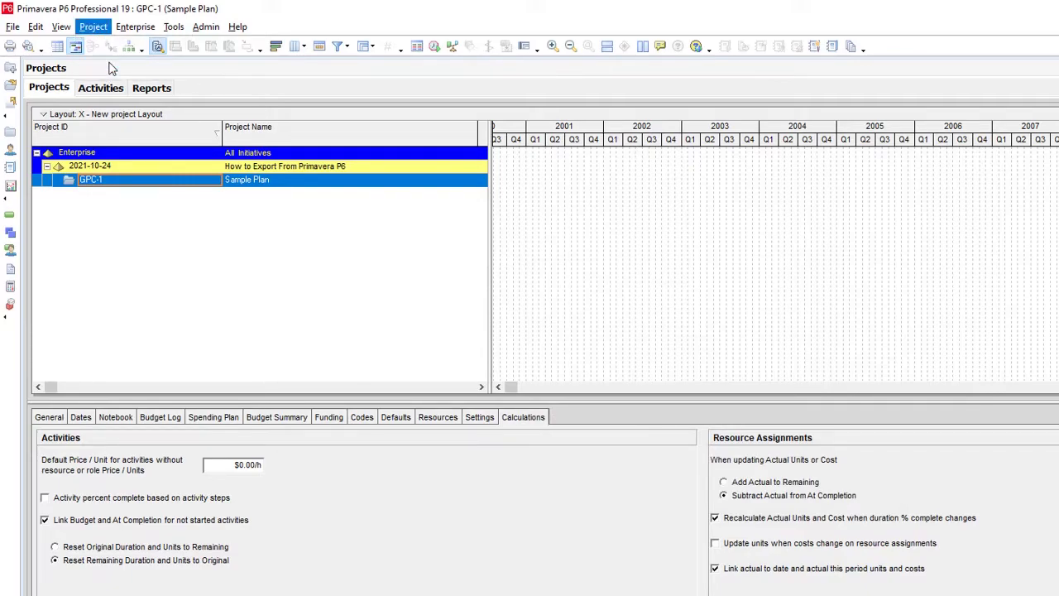
left_click(578, 318)
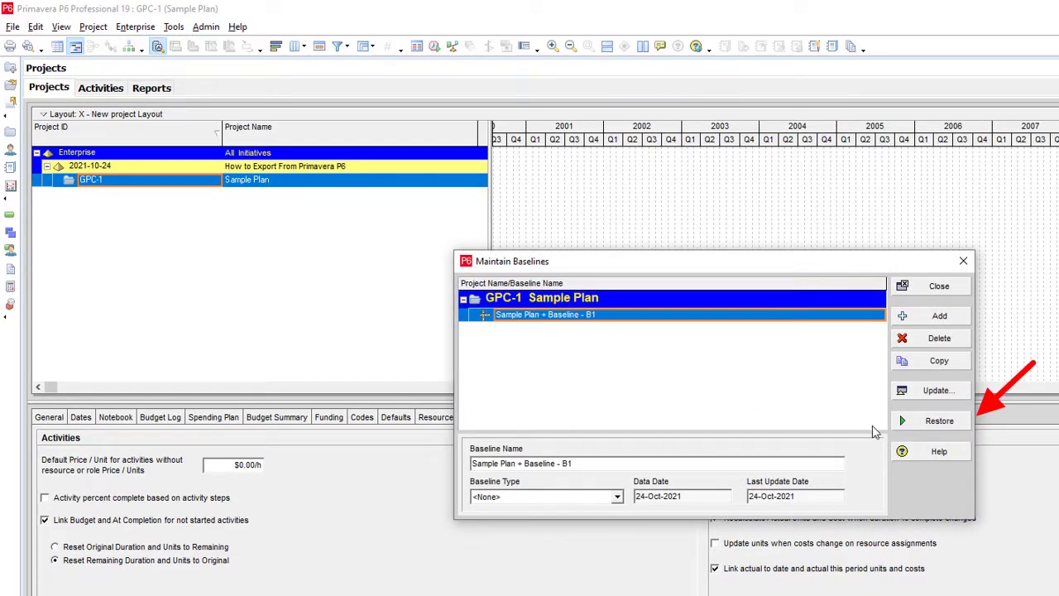
left_click(932, 422)
left_click(679, 426)
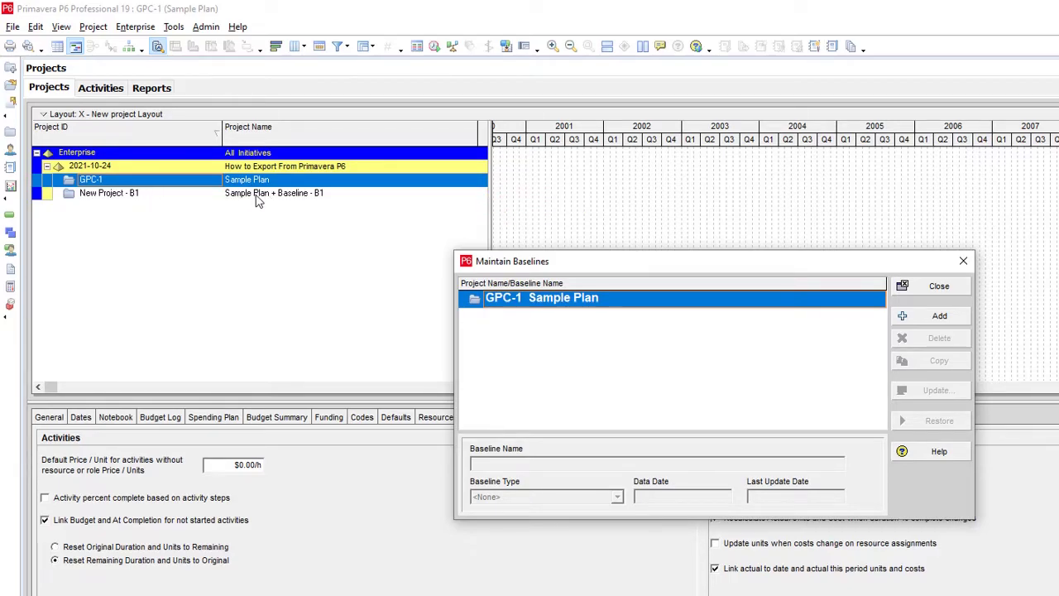
left_click(924, 288)
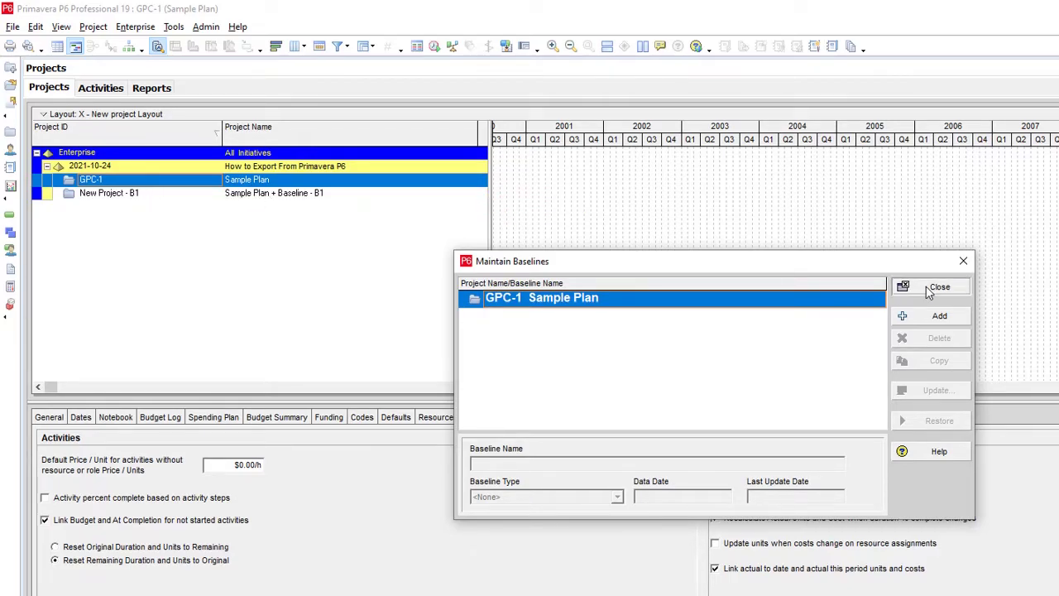
Open GPC-1 and the restored project New Project - B1 together and show their activities
left_click(124, 201, "ctrl")
right_click(125, 201)
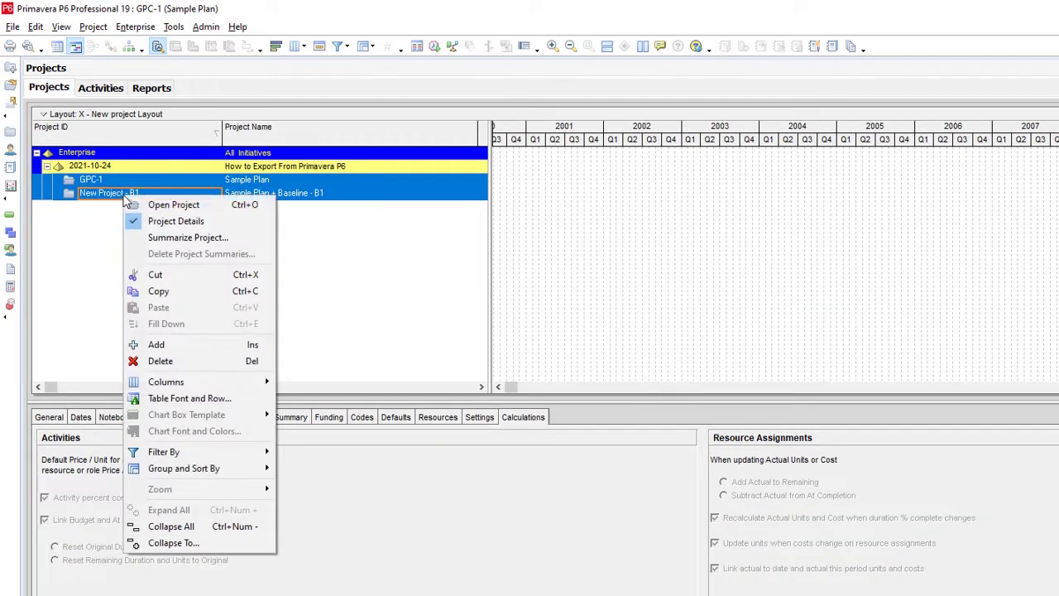
left_click(145, 207)
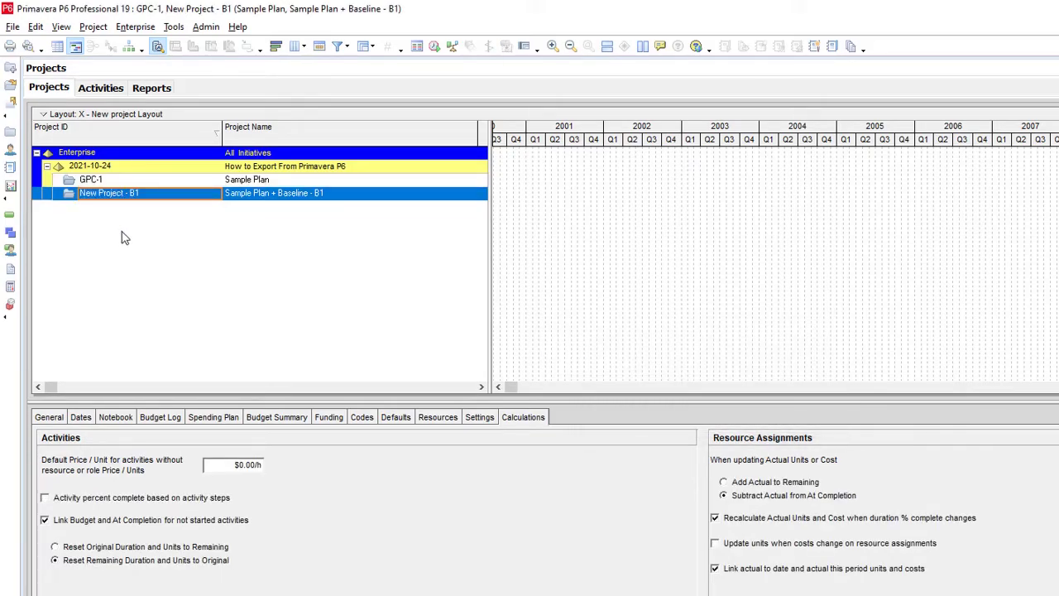
left_click(11, 217)
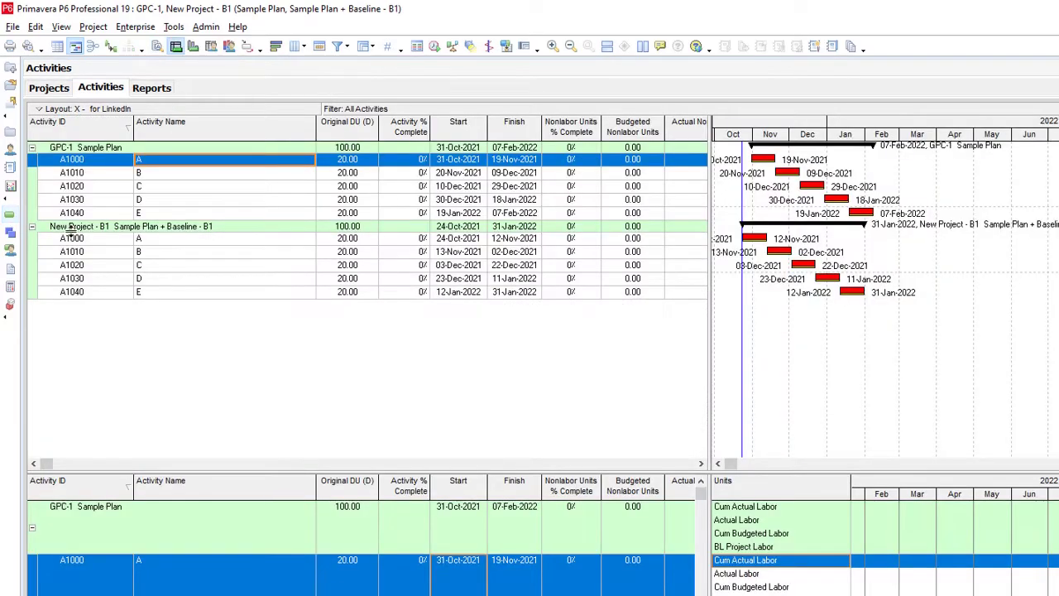
Compare the activity dates and Gantt bars of GPC-1 with those of New Project - B1
left_click(101, 228)
left_click(98, 151)
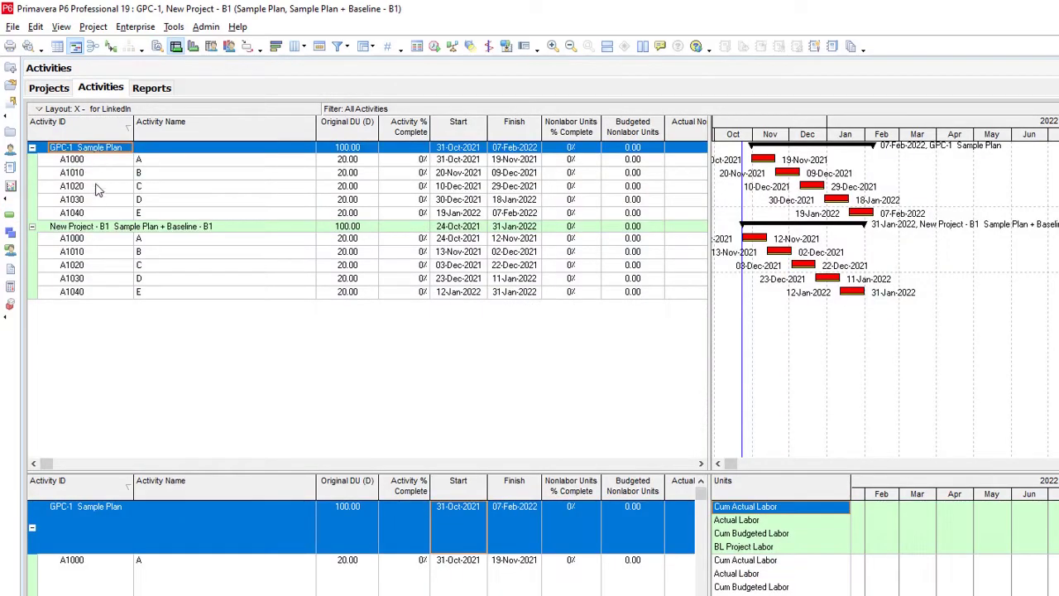
left_click(100, 230)
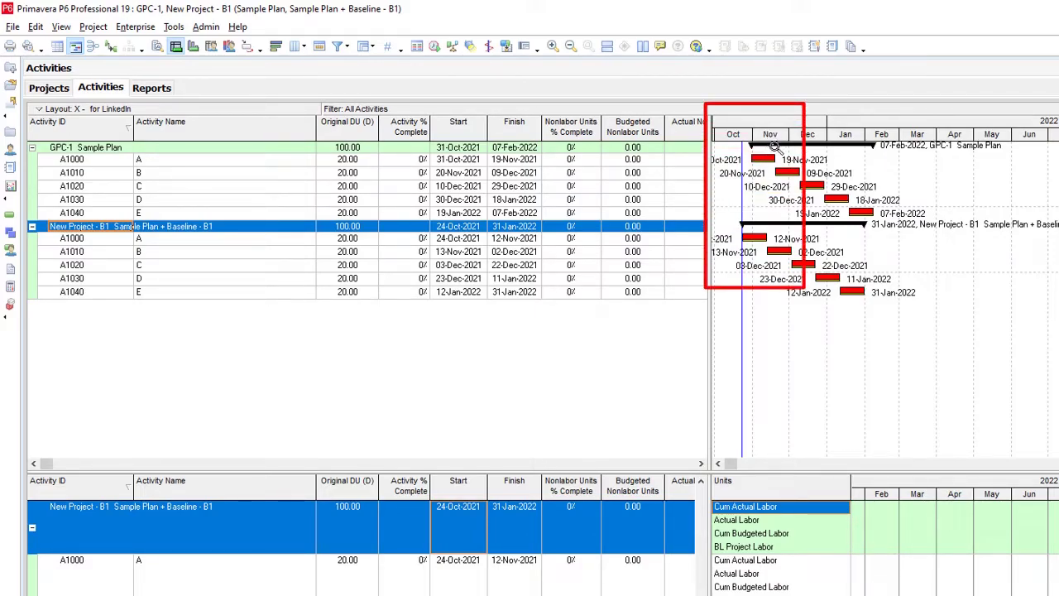
left_click(718, 463)
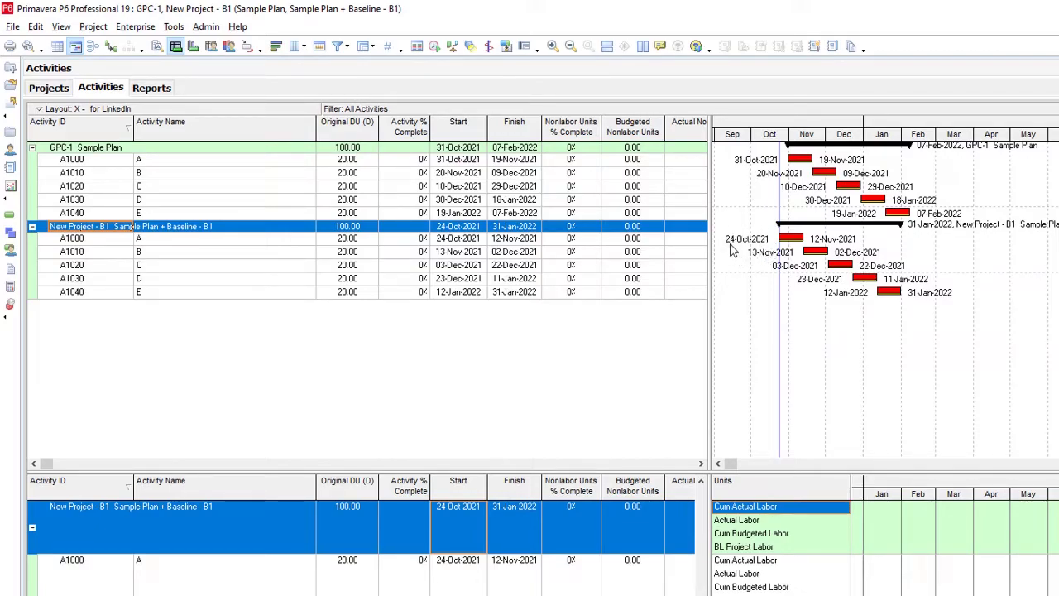
Set up a Primavera PM (XER) export, version 19.12 or later, of project data including both GPC-1 and New Project - B1
left_click(12, 26)
left_click(37, 118)
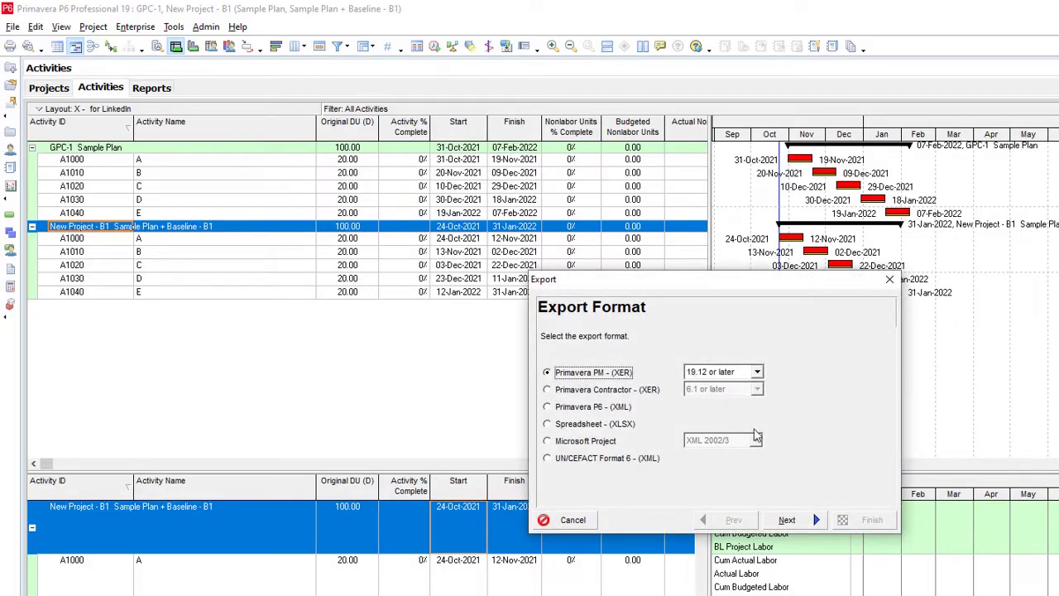
left_click(787, 520)
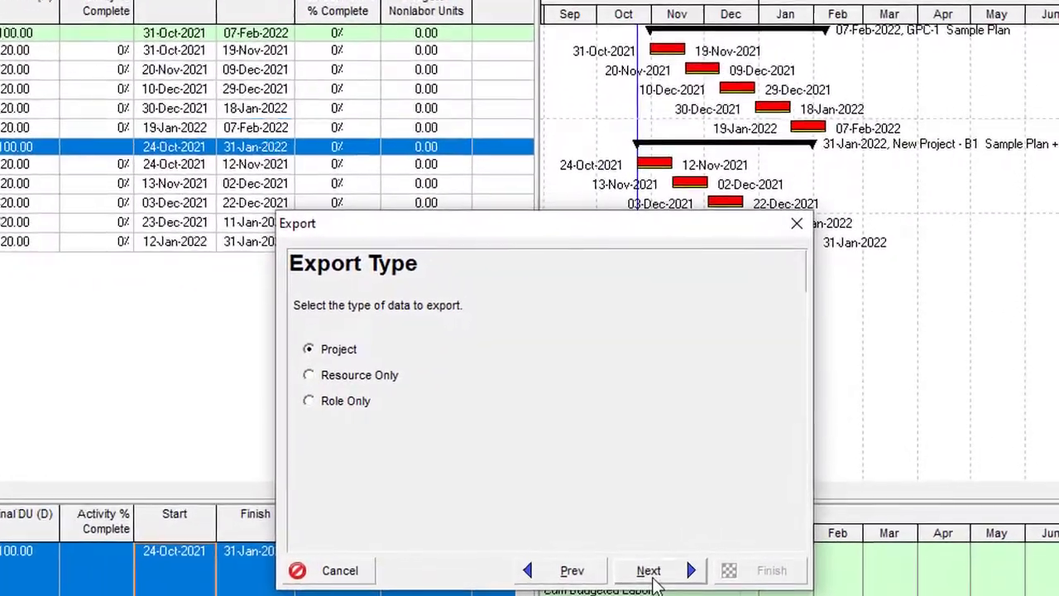
left_click(757, 531)
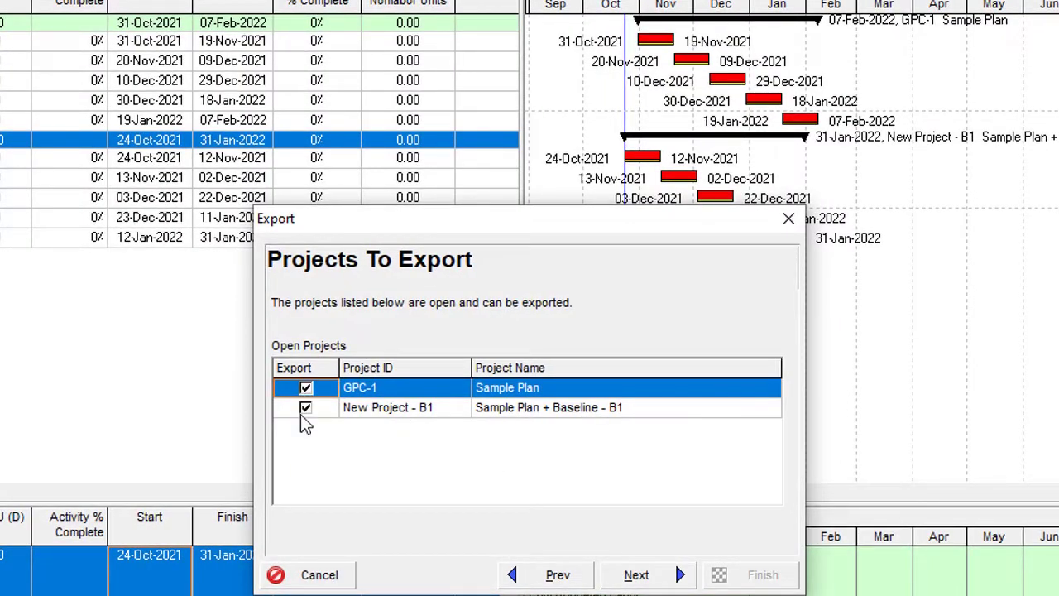
left_click(664, 577)
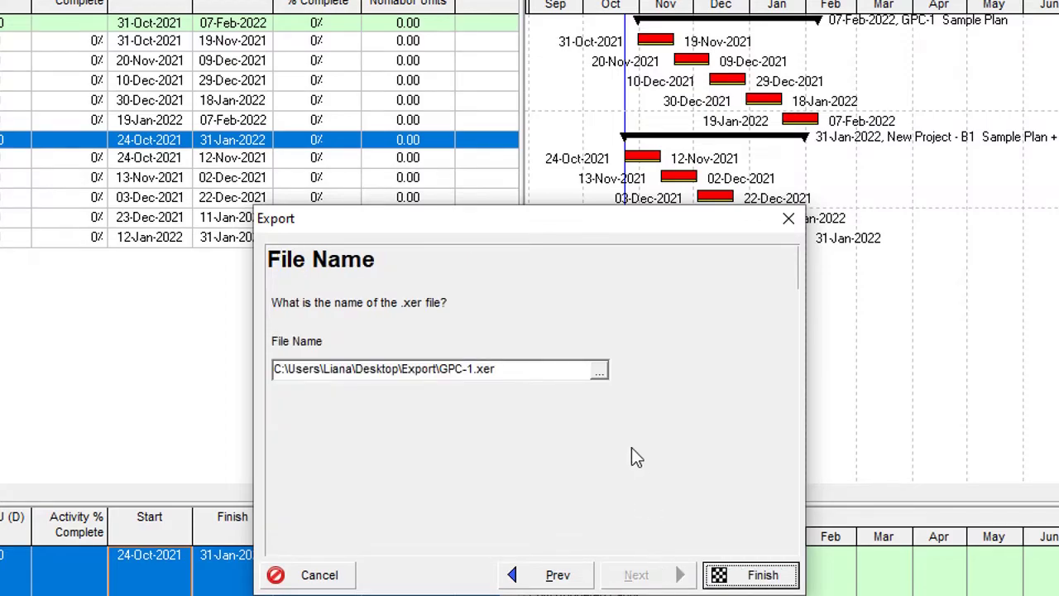
Name the XER file GPC+baseline in the Export folder and complete the export
left_click(598, 372)
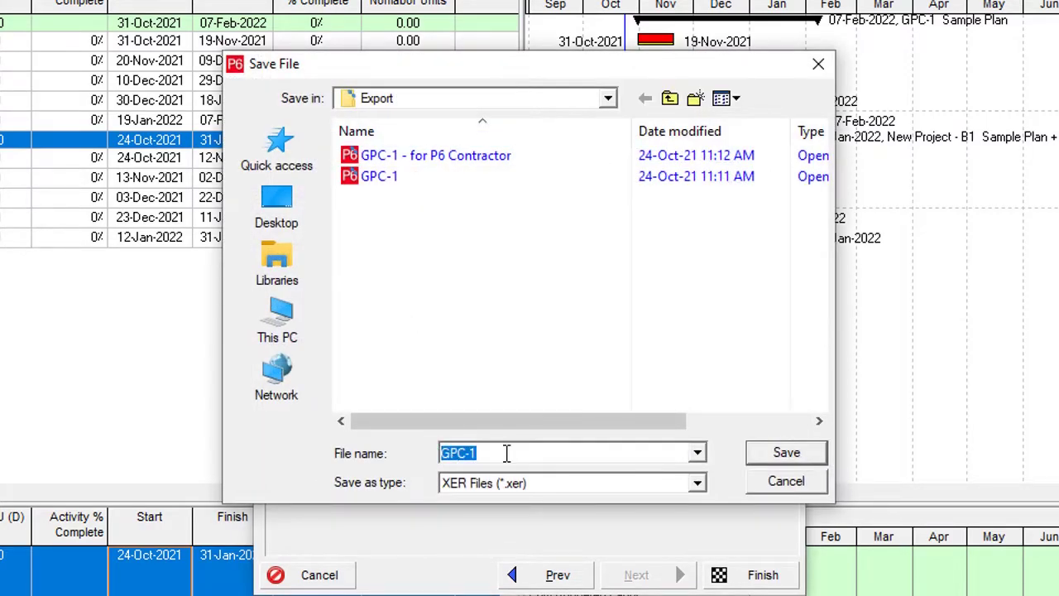
left_click(507, 453)
key("BackSpace")
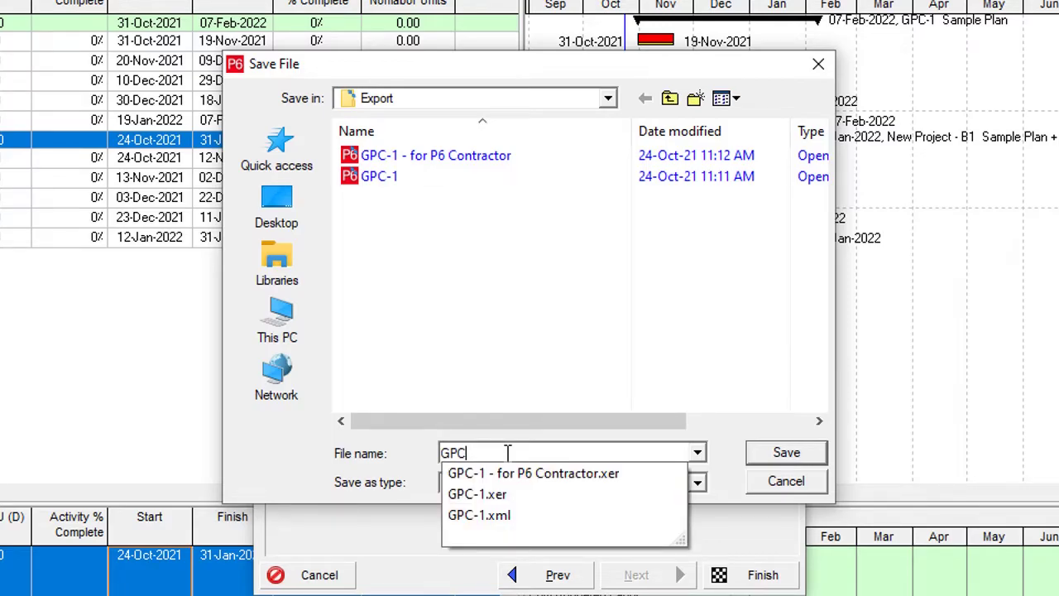
type("+baseline")
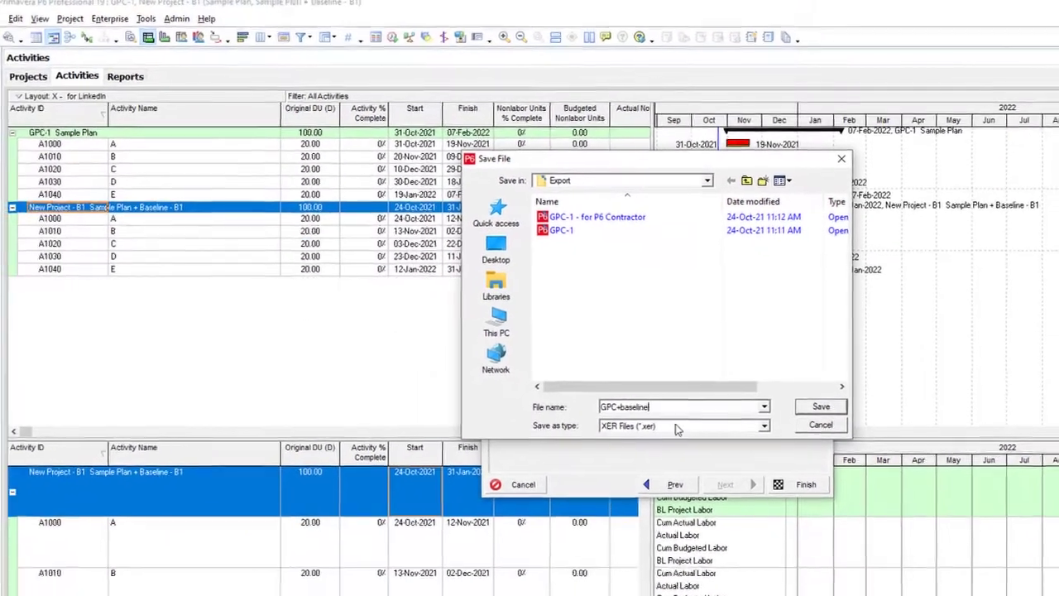
left_click(822, 406)
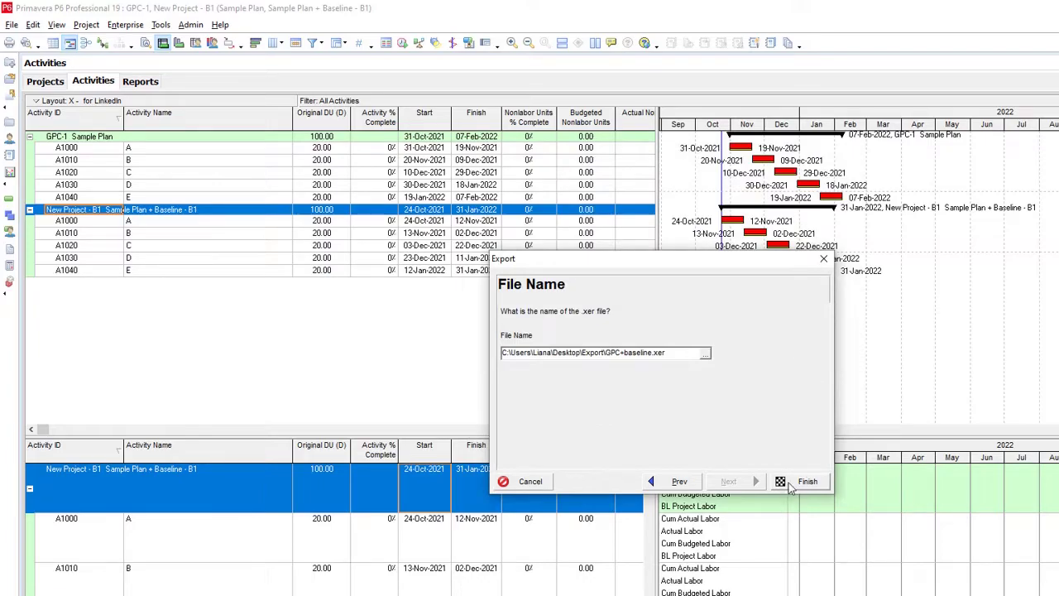
left_click(793, 483)
left_click(792, 484)
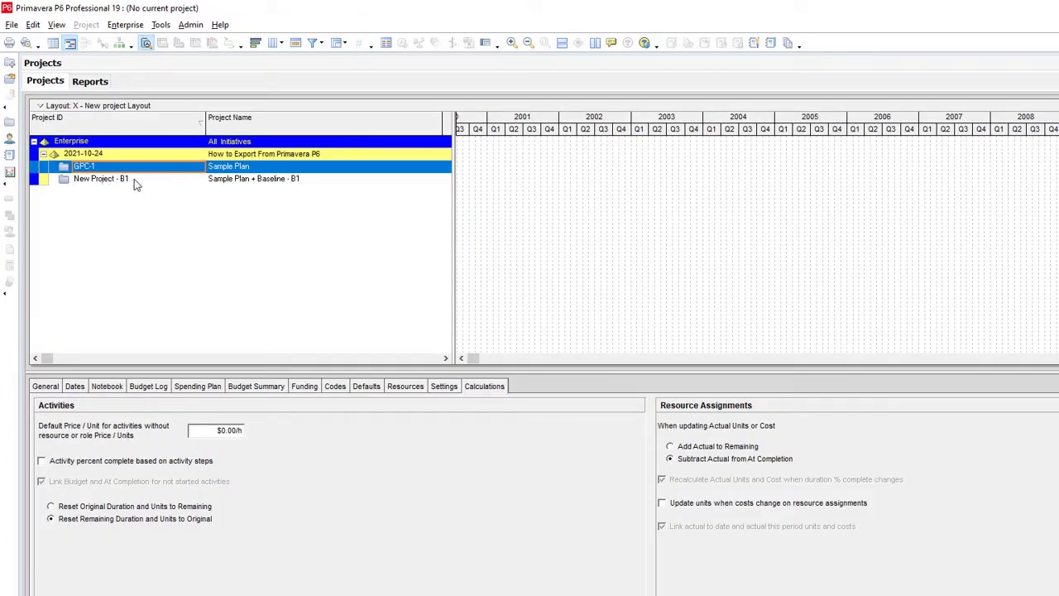
Open only the project GPC-1 from the EPS node 2021-10-24
left_click(138, 180)
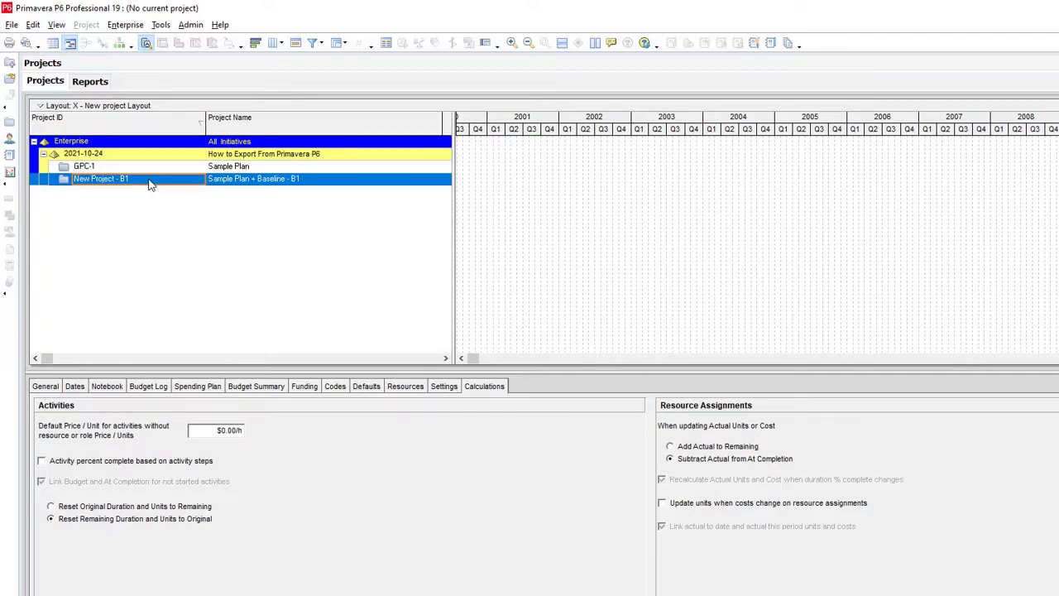
left_click(122, 169)
right_click(121, 171)
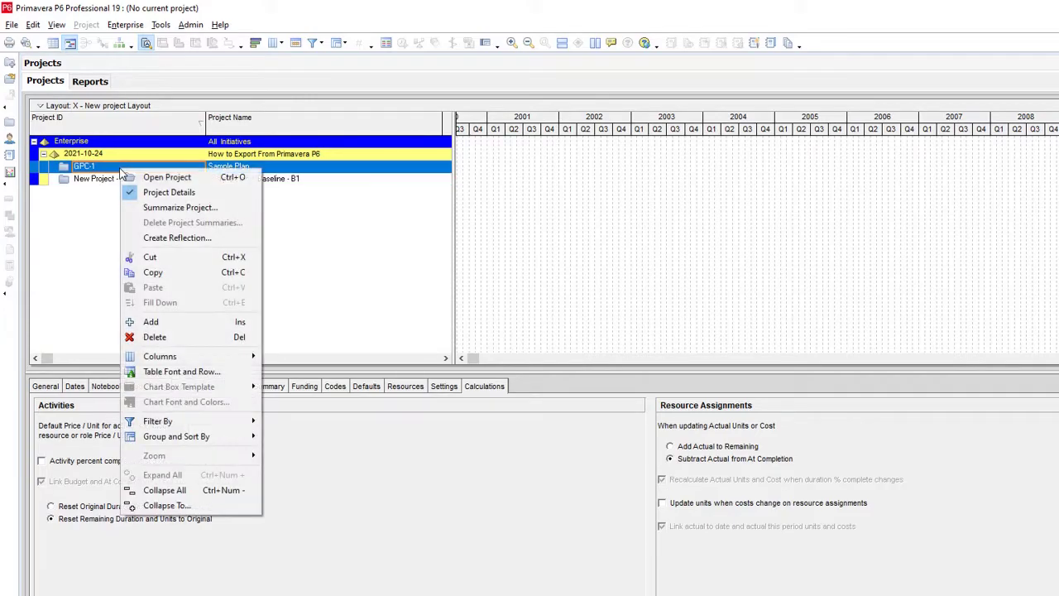
left_click(142, 175)
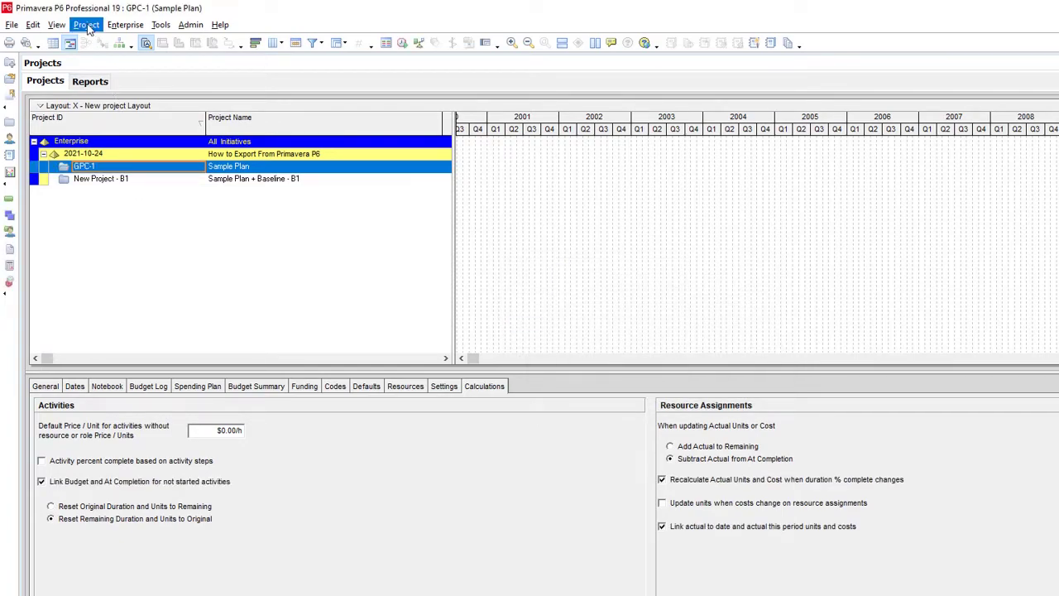
Convert the project New Project - B1 into a new baseline of GPC-1 in Maintain Baselines
left_click(86, 25)
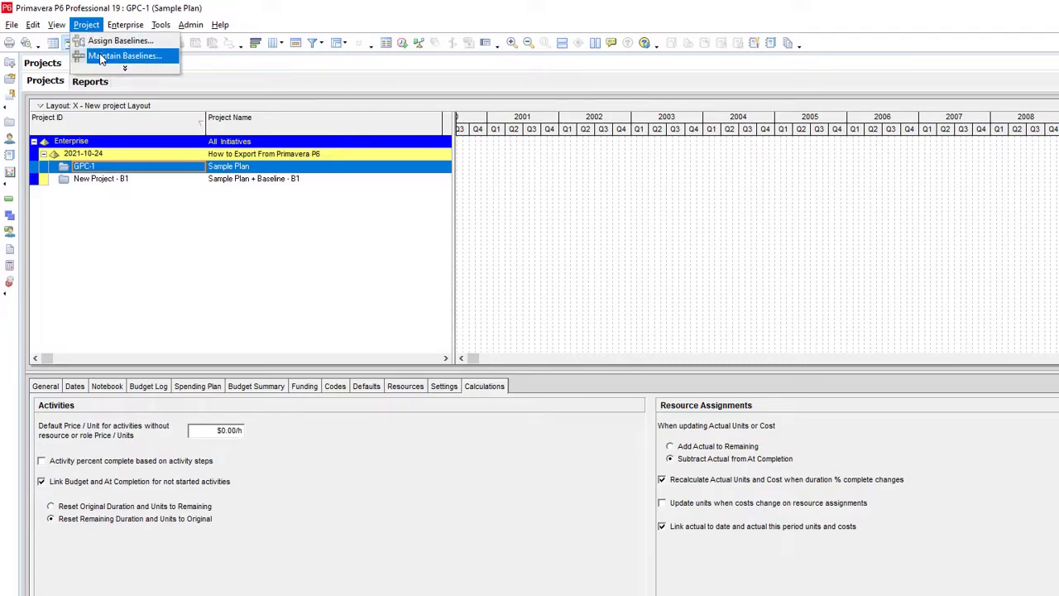
left_click(101, 57)
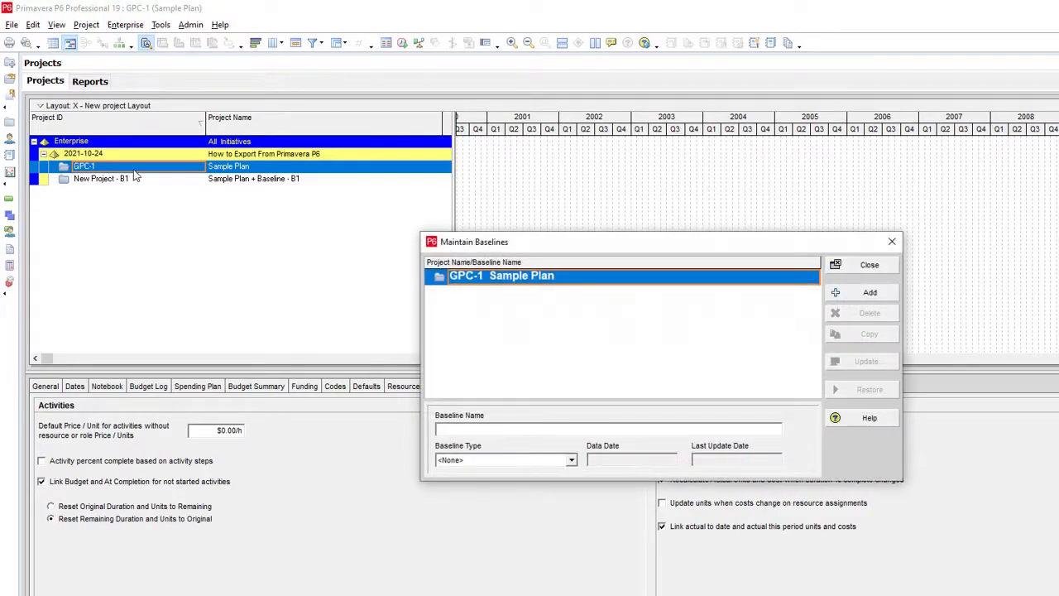
left_click(883, 296)
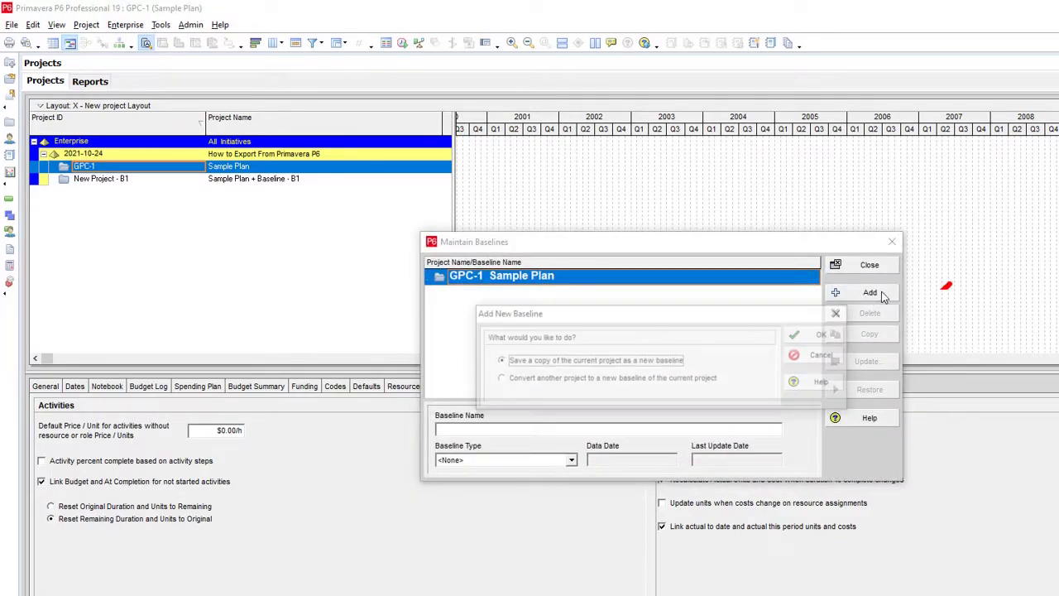
left_click(613, 379)
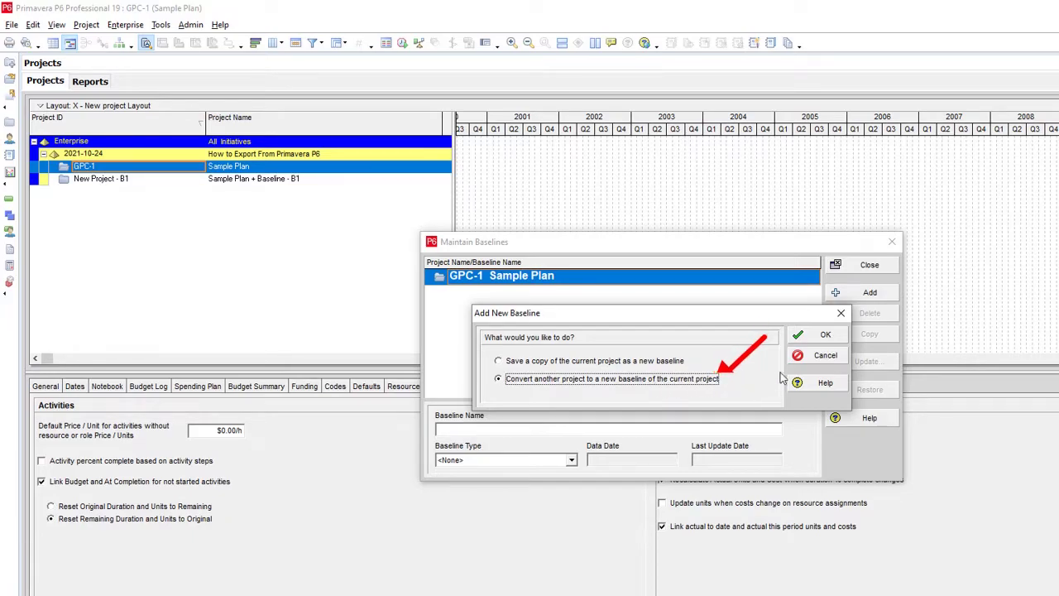
left_click(825, 337)
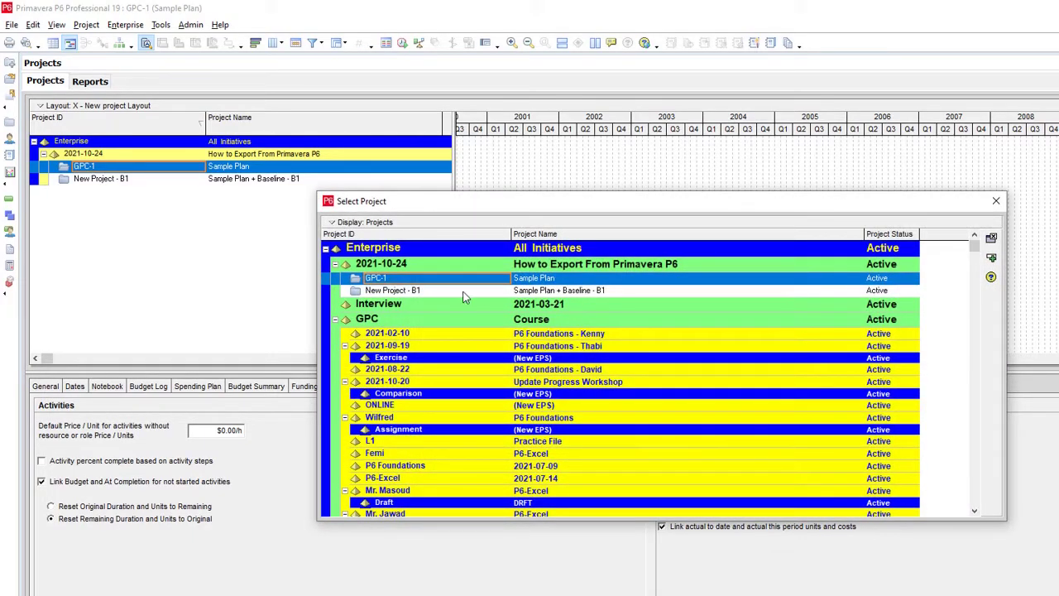
left_click(441, 290)
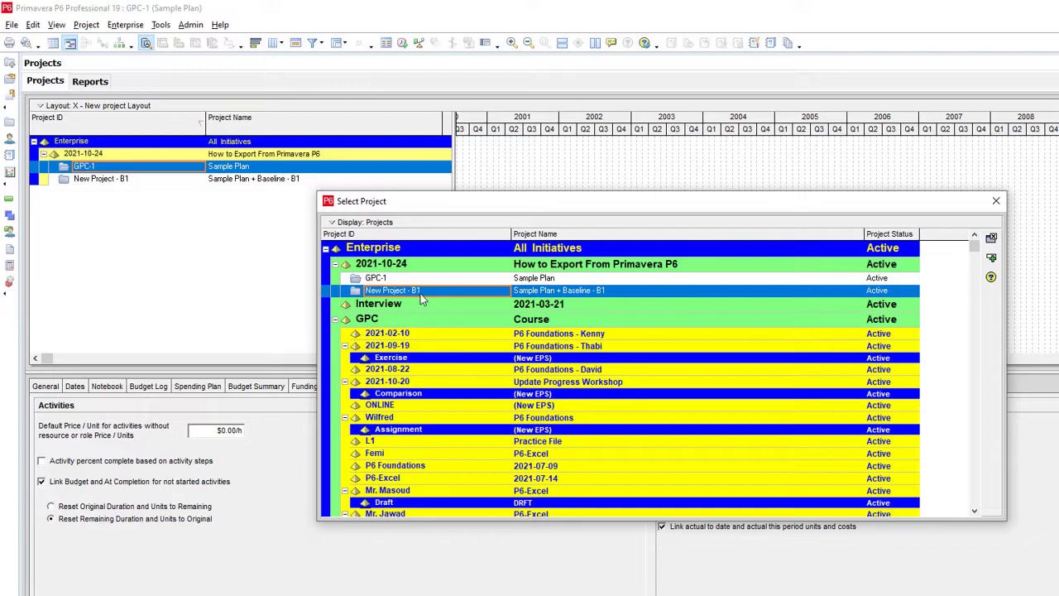
left_click(992, 259)
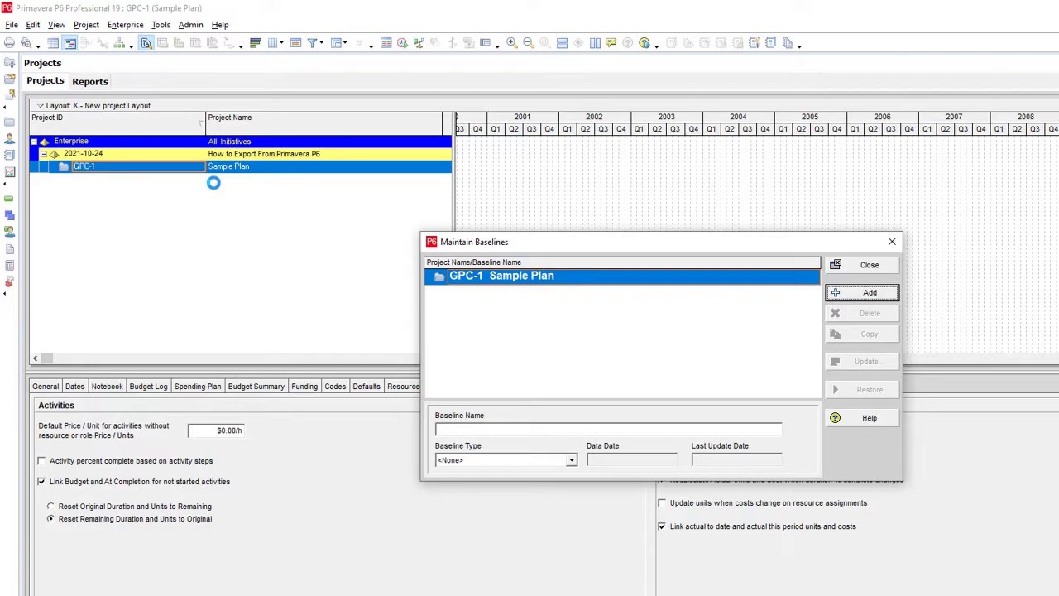
left_click(869, 266)
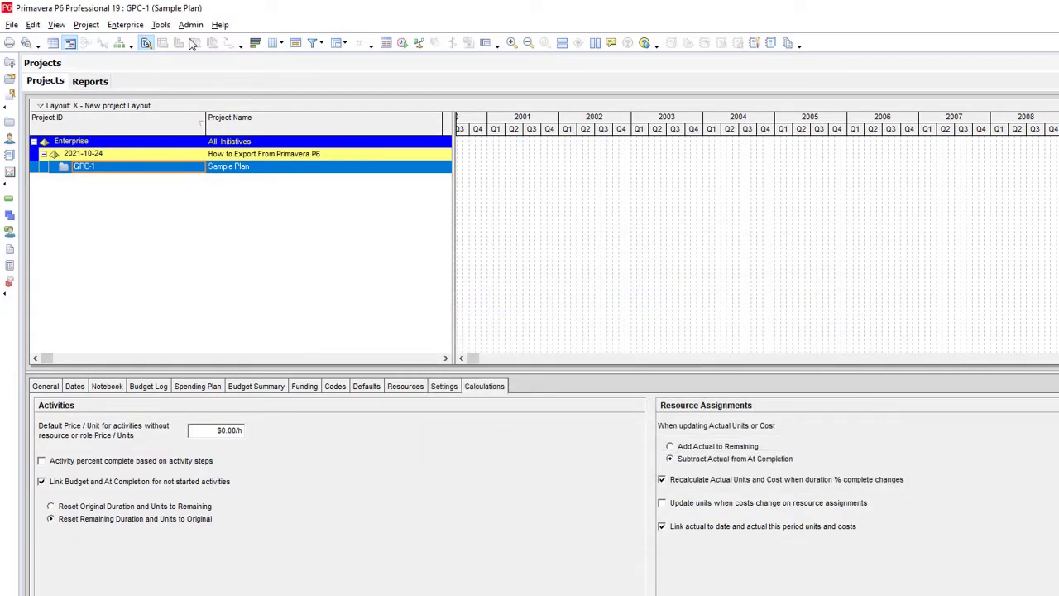
Assign Sample Plan + Baseline - B1 as both the project baseline and the primary user baseline of GPC-1
left_click(126, 26)
mouse_move(86, 24)
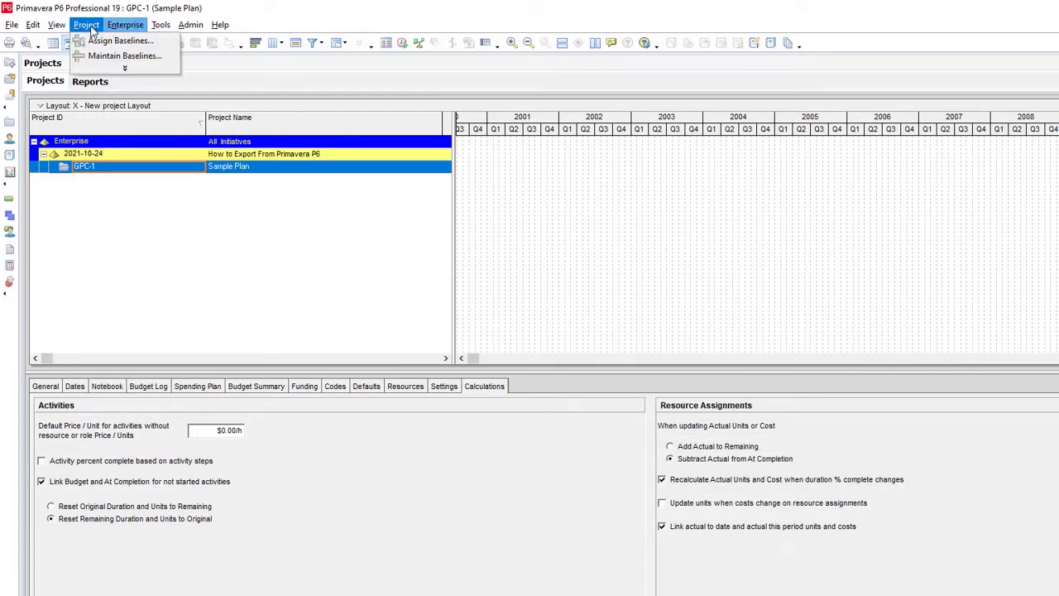
left_click(116, 39)
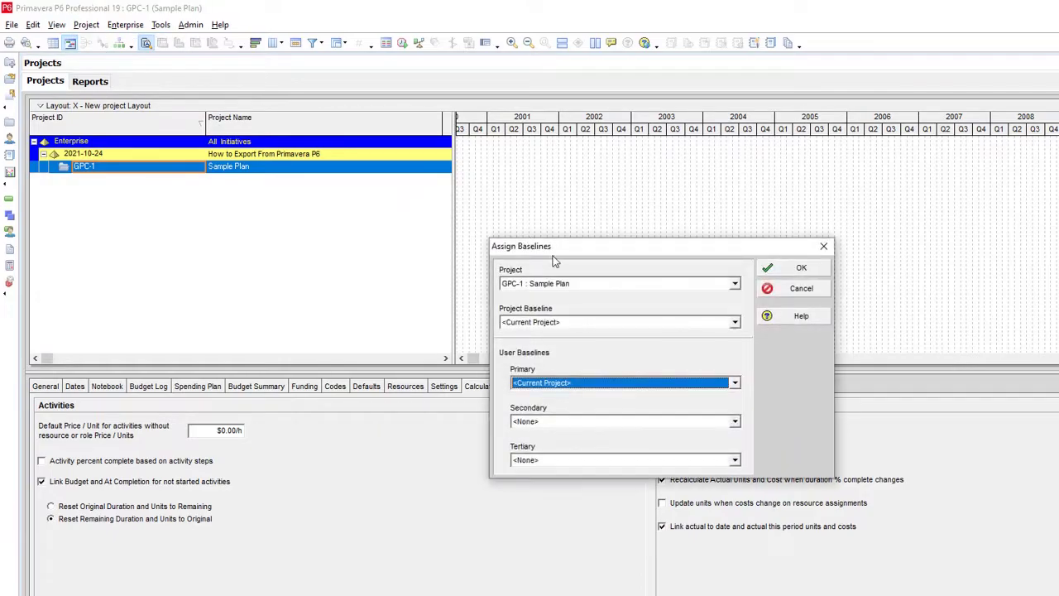
left_click(572, 324)
left_click(577, 343)
left_click(576, 382)
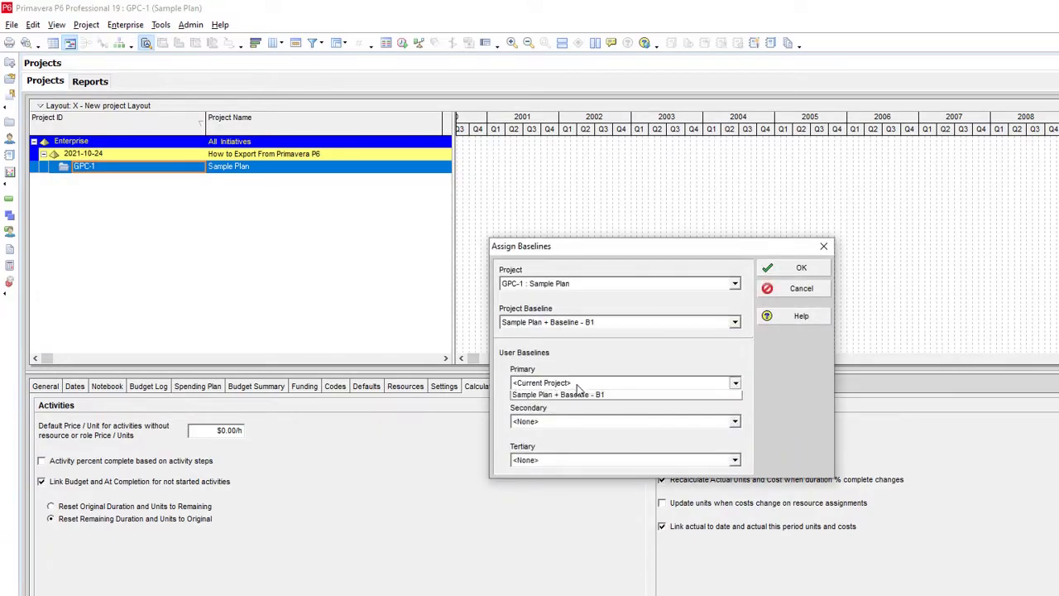
left_click(577, 408)
left_click(778, 268)
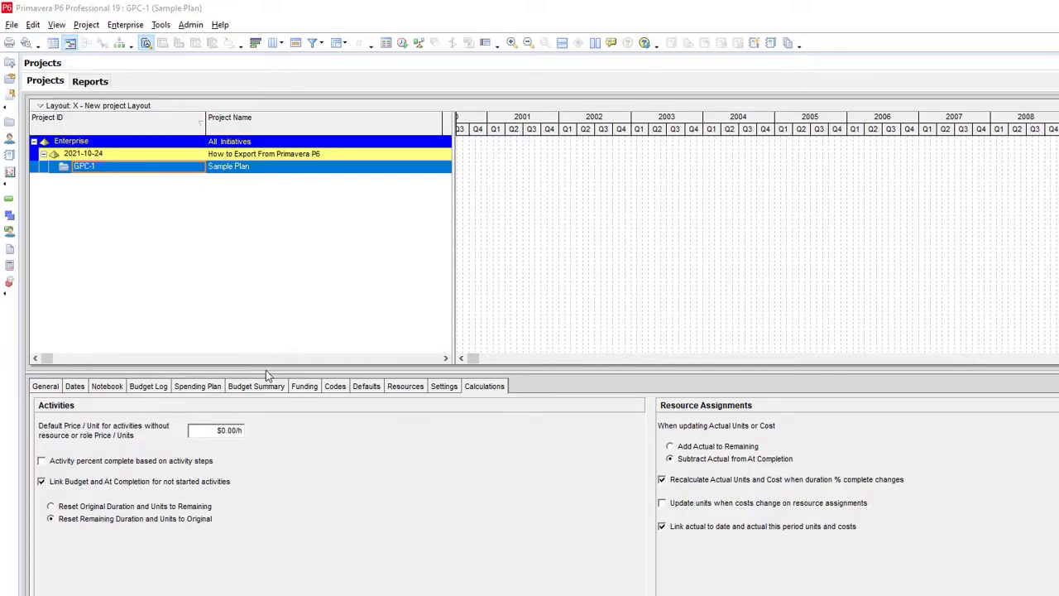
Switch to File Explorer and locate the exported GPC+baseline file in the Desktop's Export folder
key("super+e")
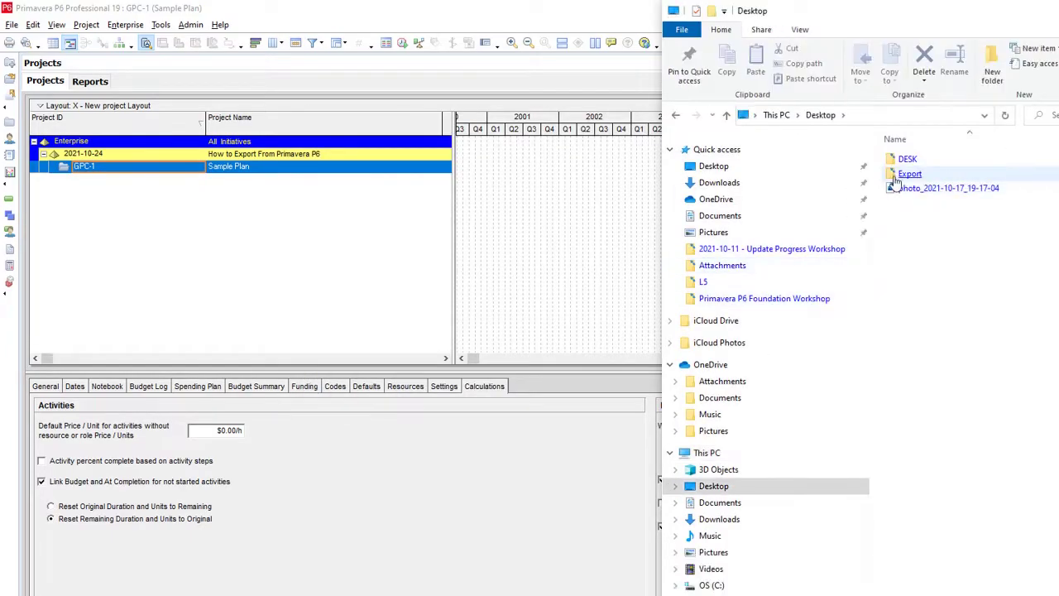
double_click(907, 173)
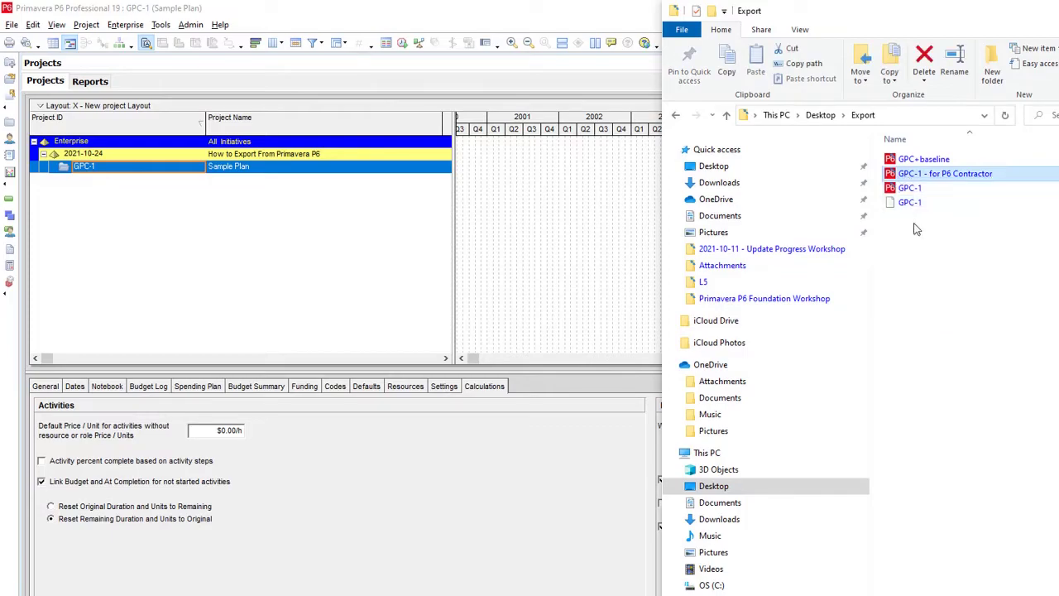
left_click(931, 160)
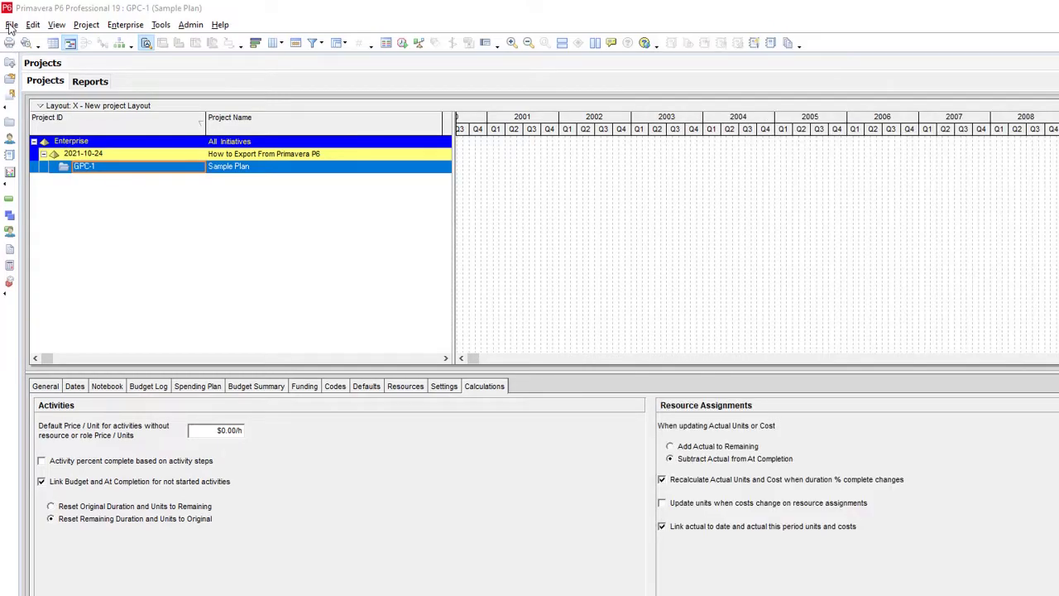
Set up a Primavera PM (XER) import of project data from GPC+baseline.xer in the Export folder
left_click(12, 25)
left_click(35, 94)
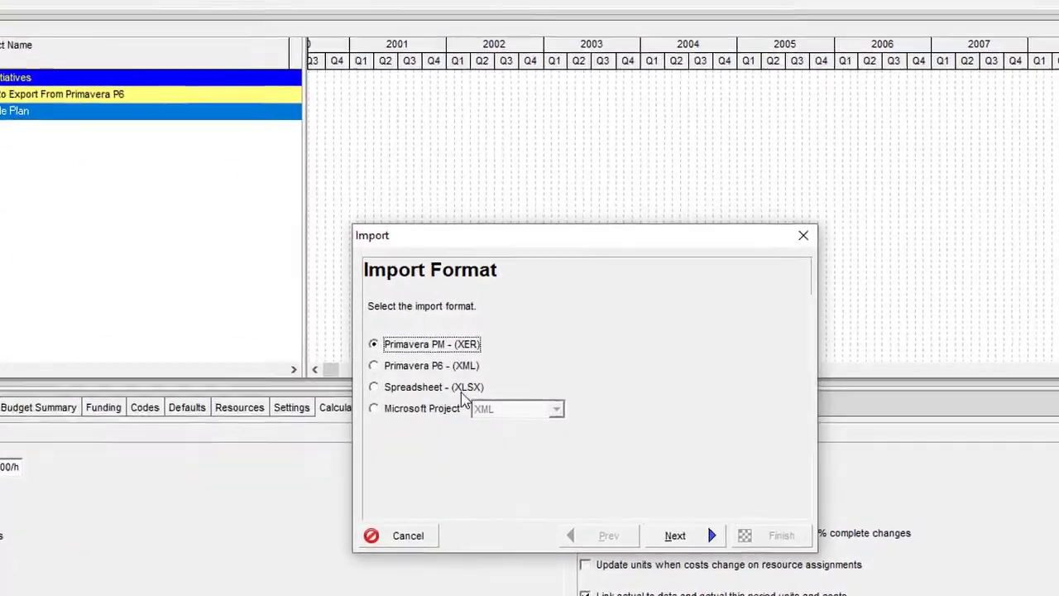
left_click(633, 574)
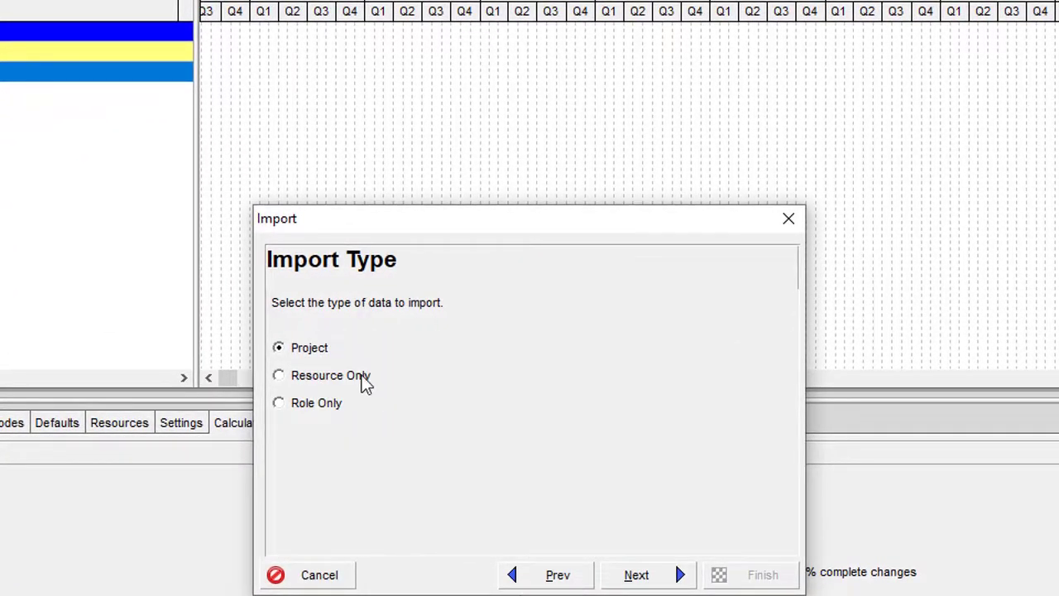
left_click(637, 576)
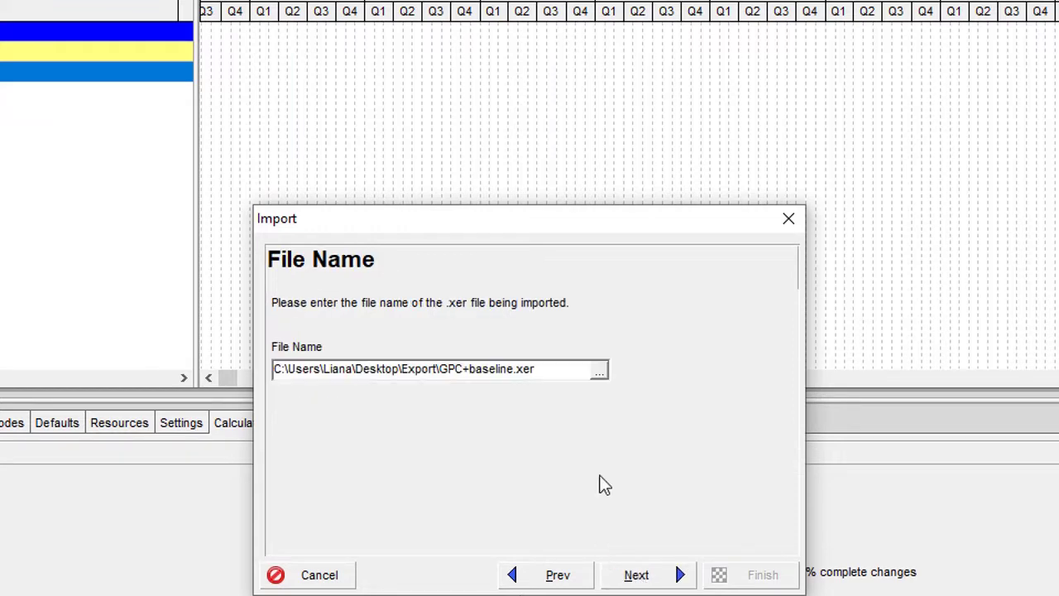
left_click(601, 370)
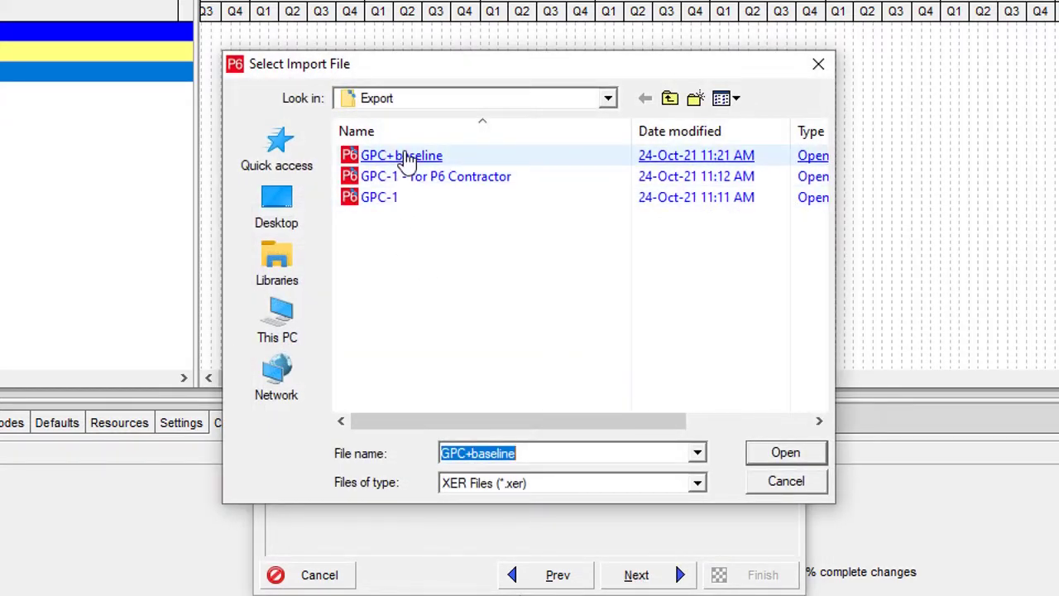
double_click(406, 157)
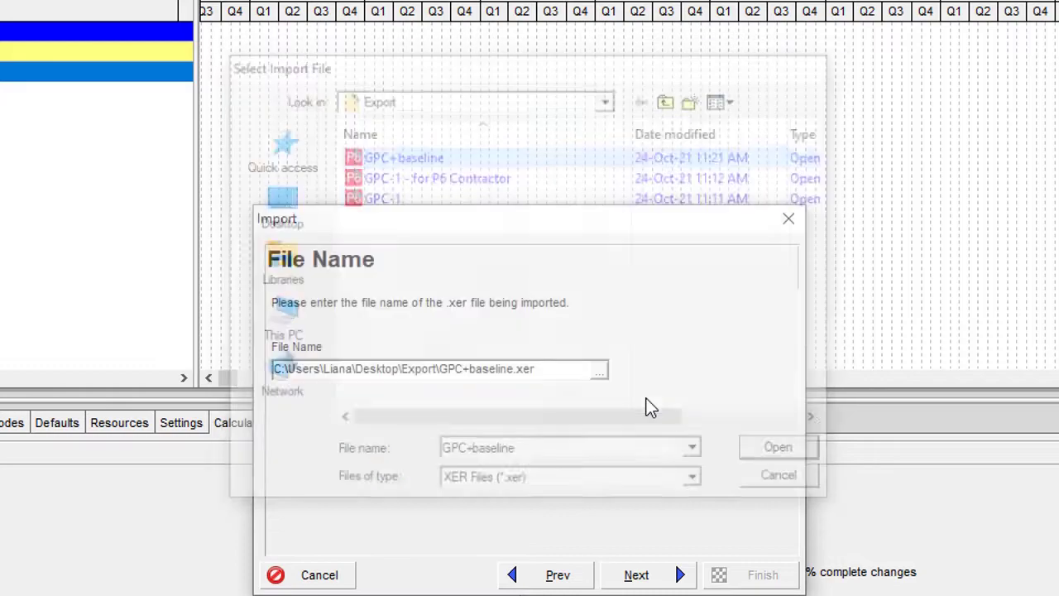
left_click(636, 574)
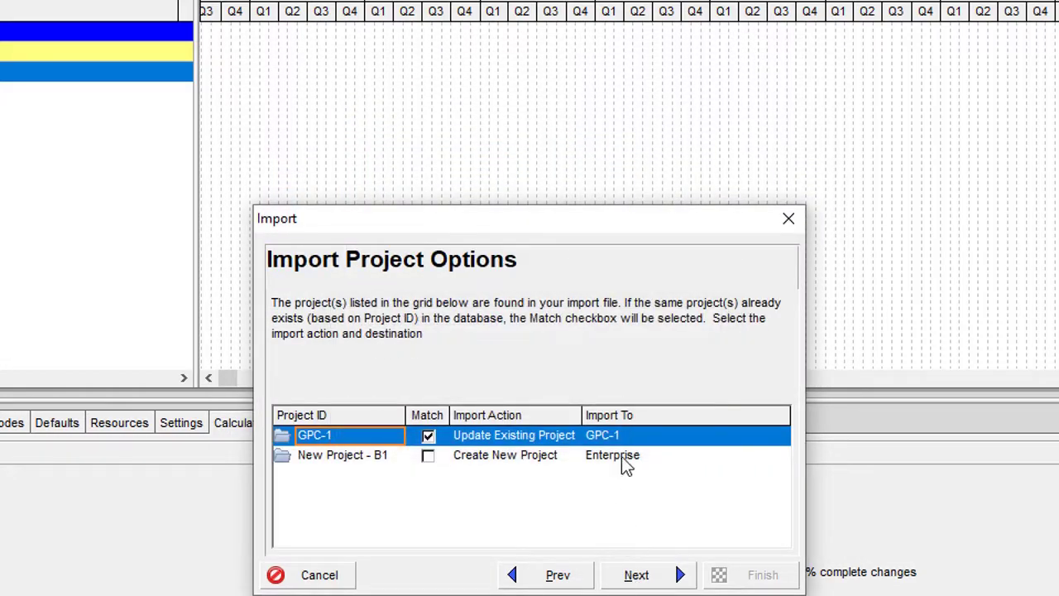
Set the import to create new projects for both GPC-1 and New Project - B1 under the EPS node 2021-10-24
left_click(428, 461)
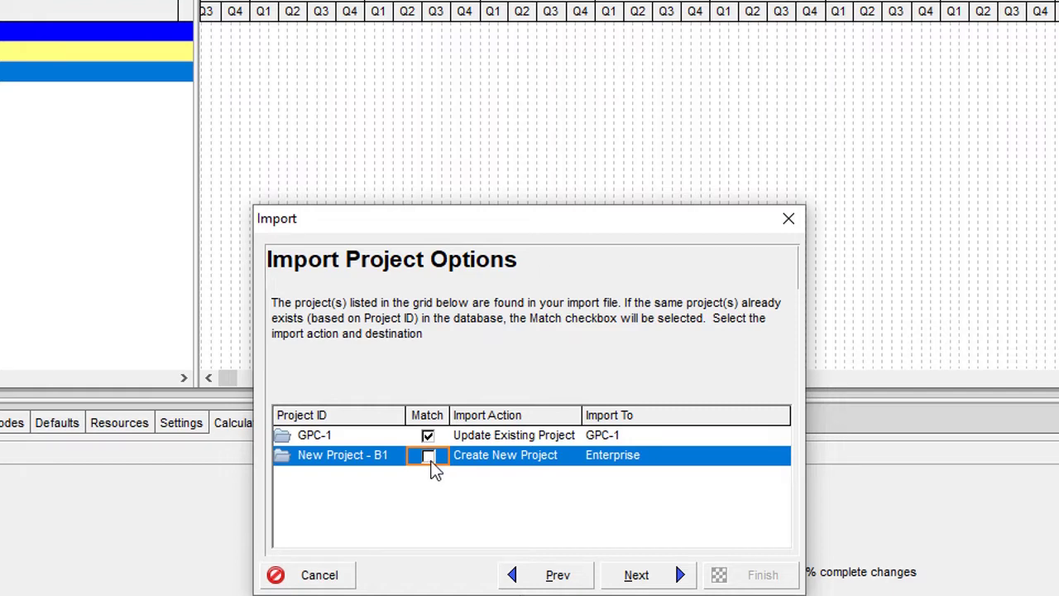
left_click(505, 437)
left_click(504, 473)
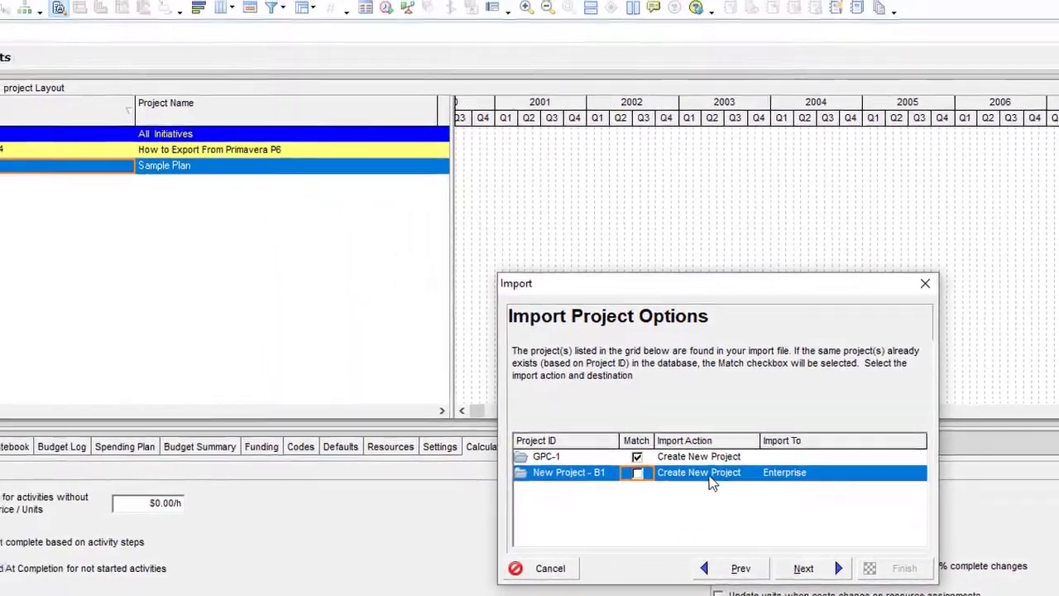
left_click(704, 462)
left_click(868, 452)
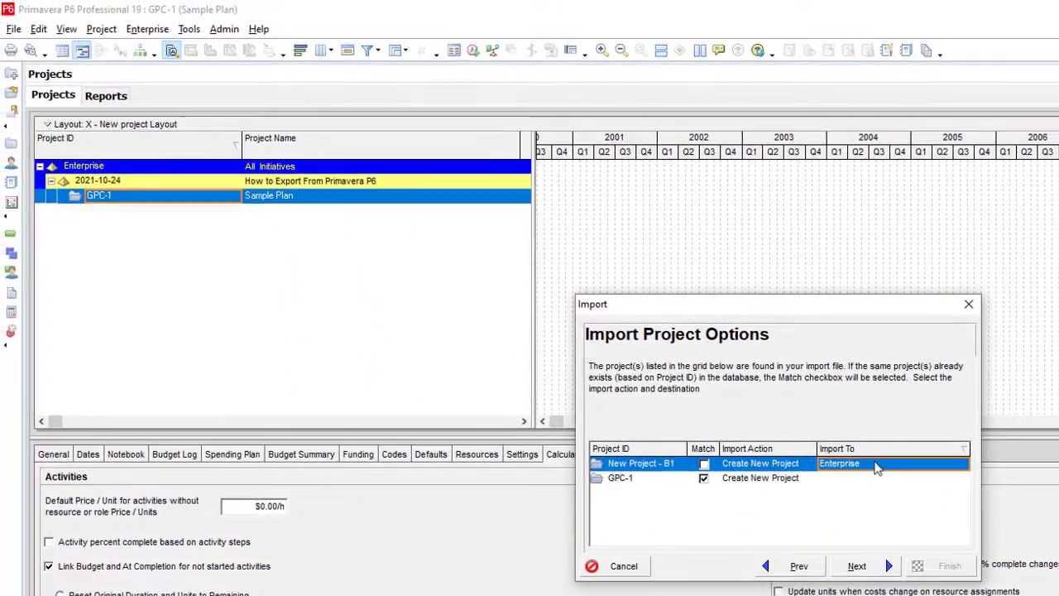
left_click(869, 474)
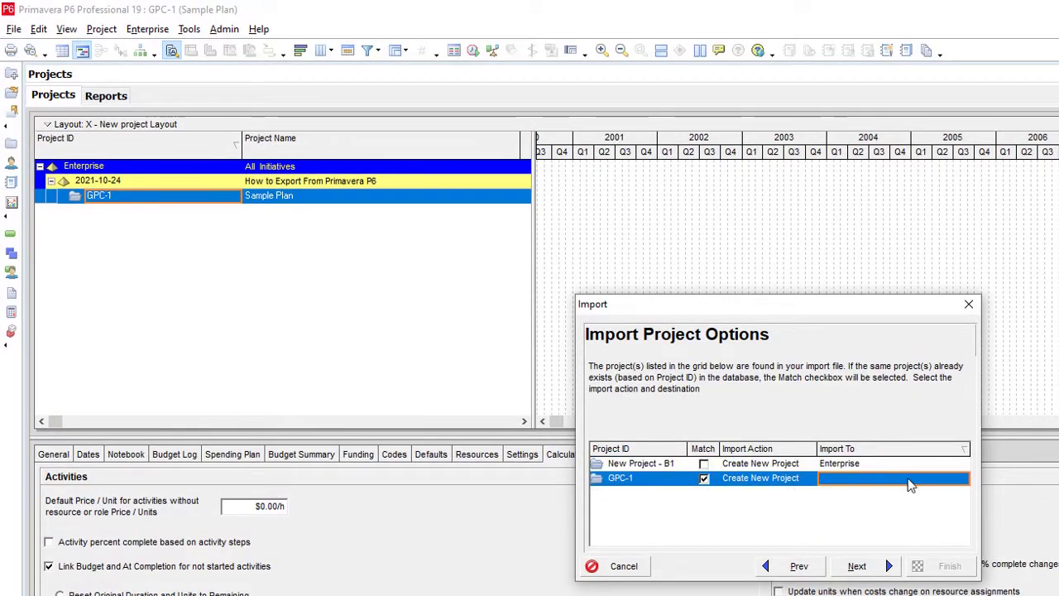
left_click(911, 485)
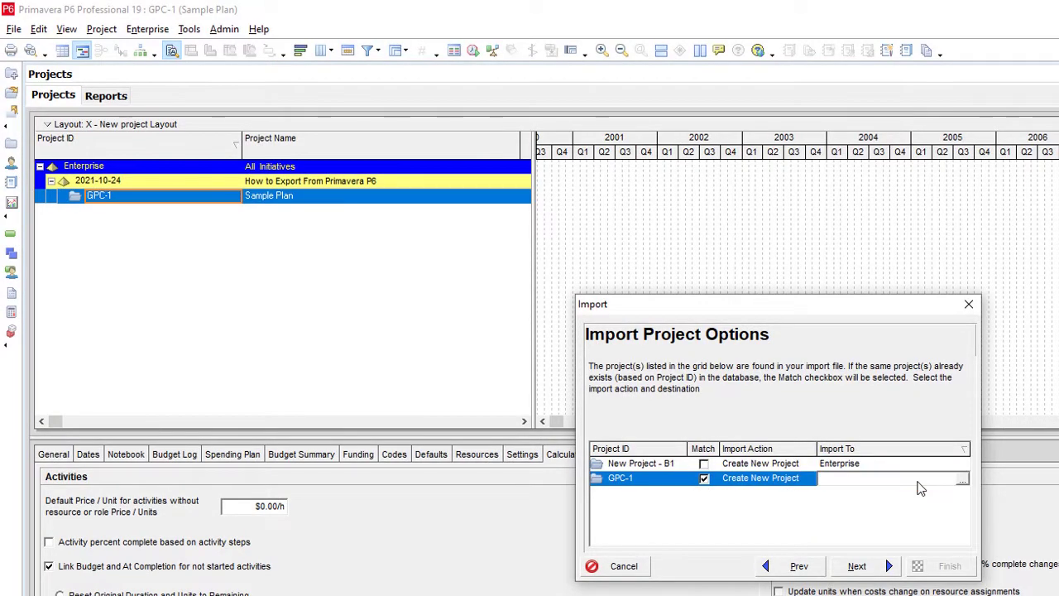
left_click(961, 480)
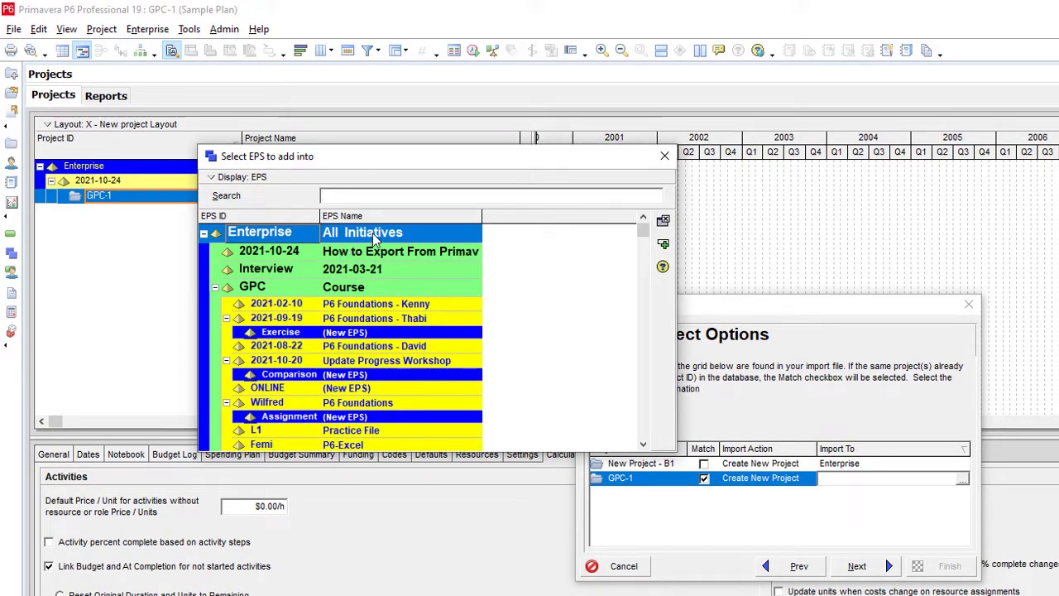
double_click(373, 255)
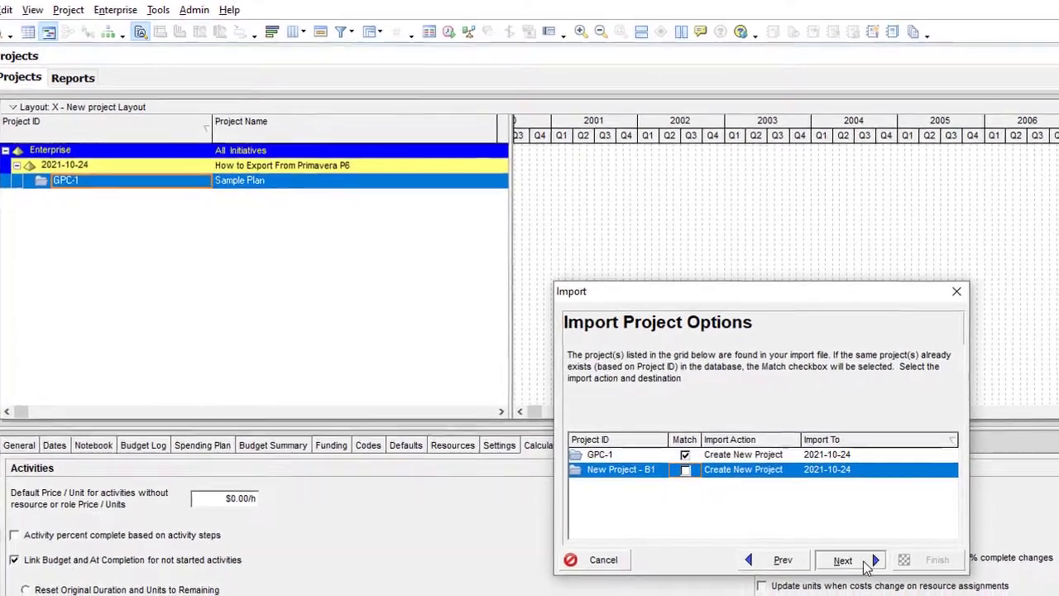
Run the XER import using the Default Configuration layout and close the wizard
left_click(873, 567)
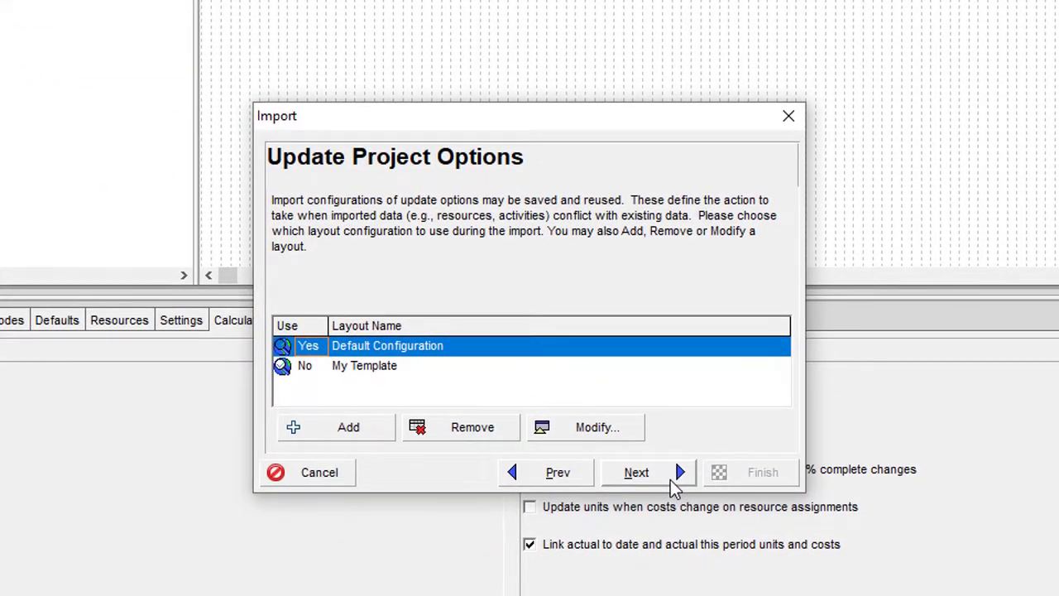
left_click(678, 476)
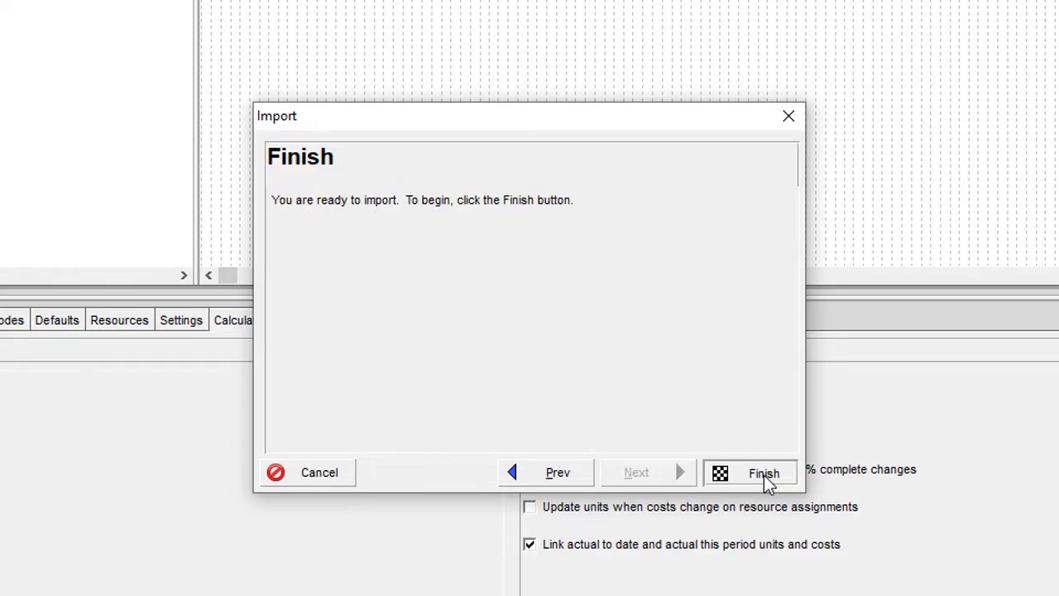
left_click(764, 475)
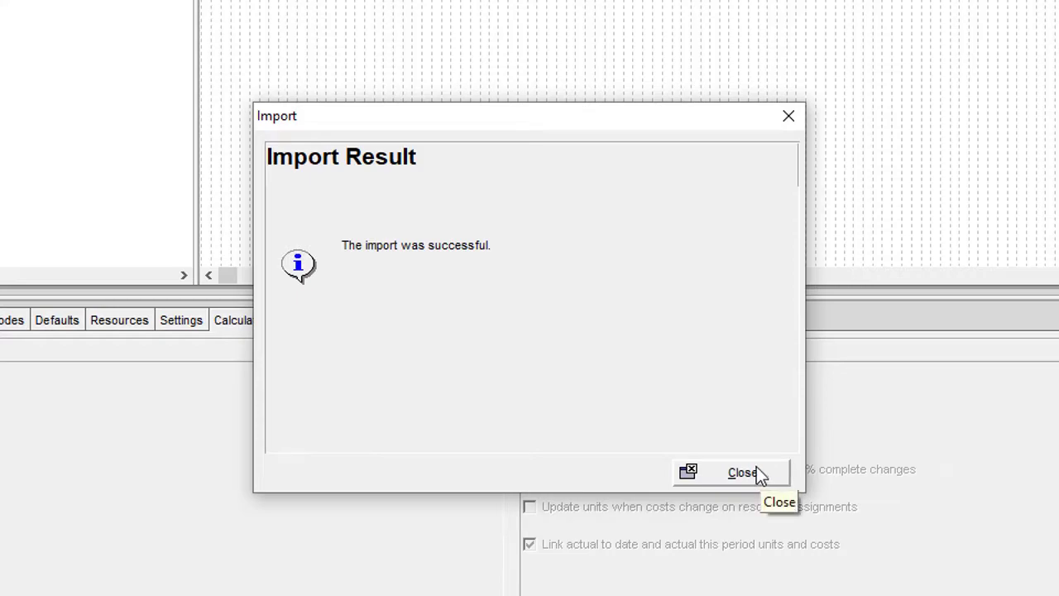
left_click(741, 470)
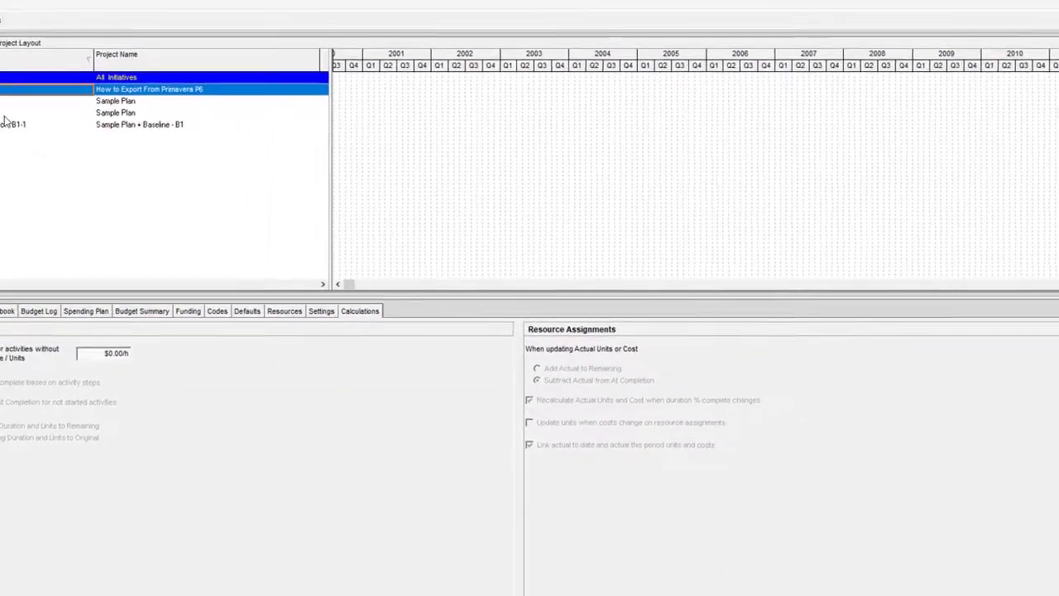
Open only the imported project GPC-2 from the EPS node 2021-10-24
left_click(4, 128)
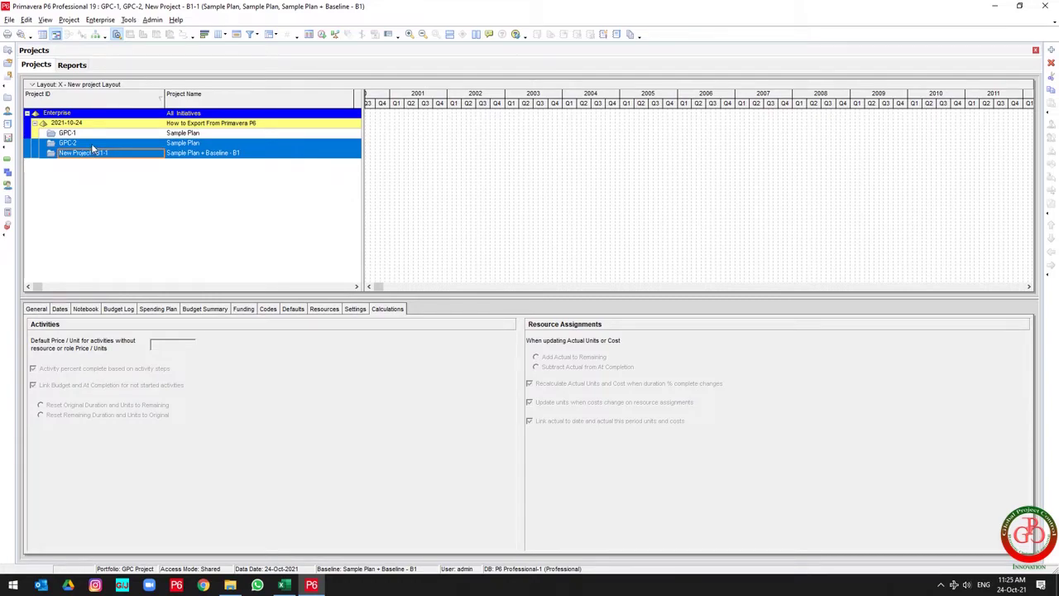
left_click(91, 143)
right_click(91, 146)
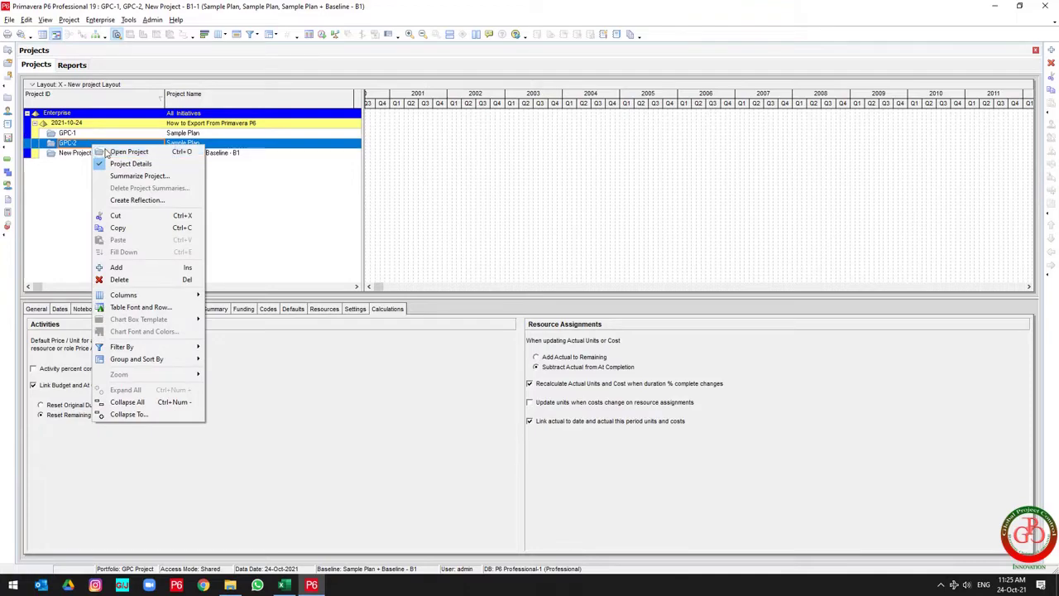
left_click(105, 152)
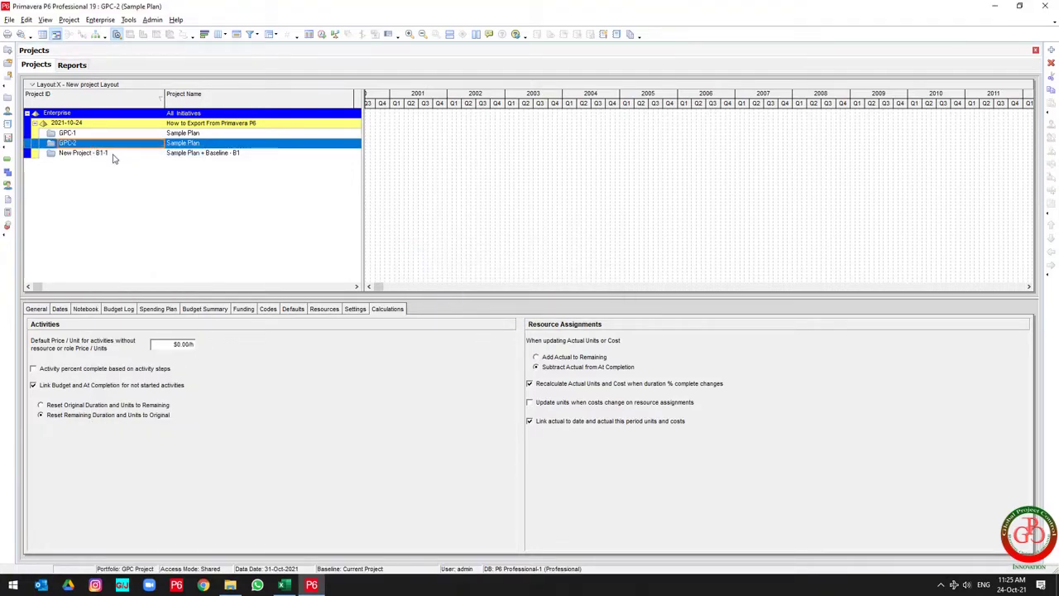
Convert the imported project New Project - B1-1 into a new baseline of GPC-2 and close the baseline maintenance dialog
left_click(69, 20)
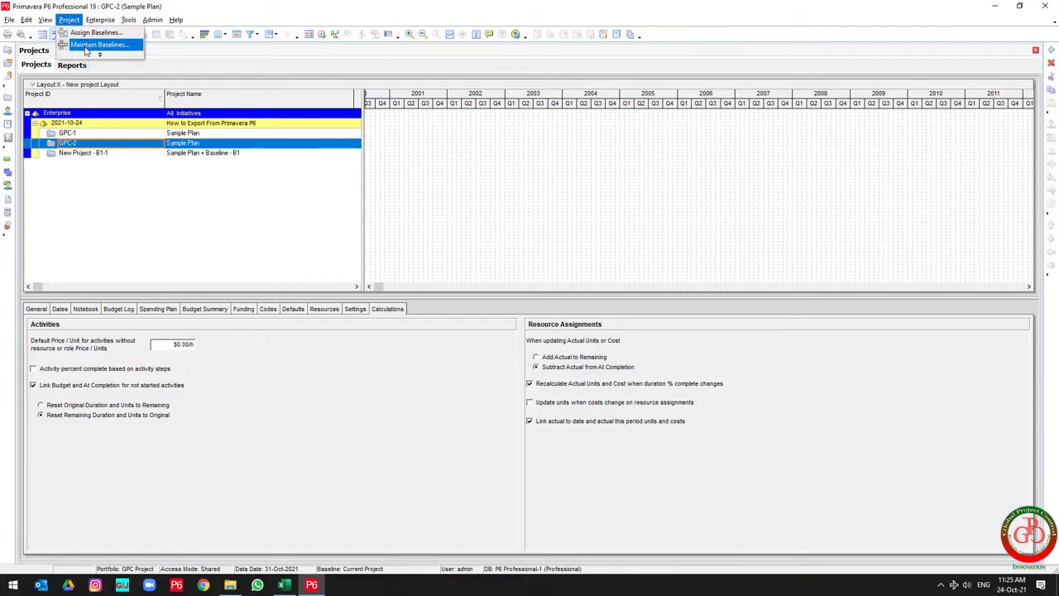
left_click(97, 45)
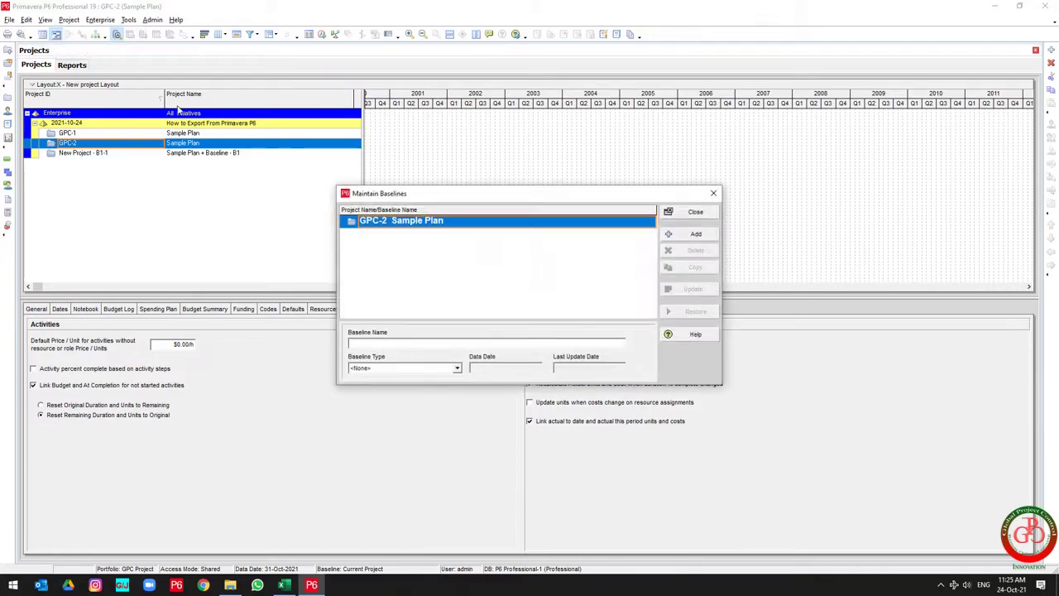
left_click(677, 235)
left_click(494, 307)
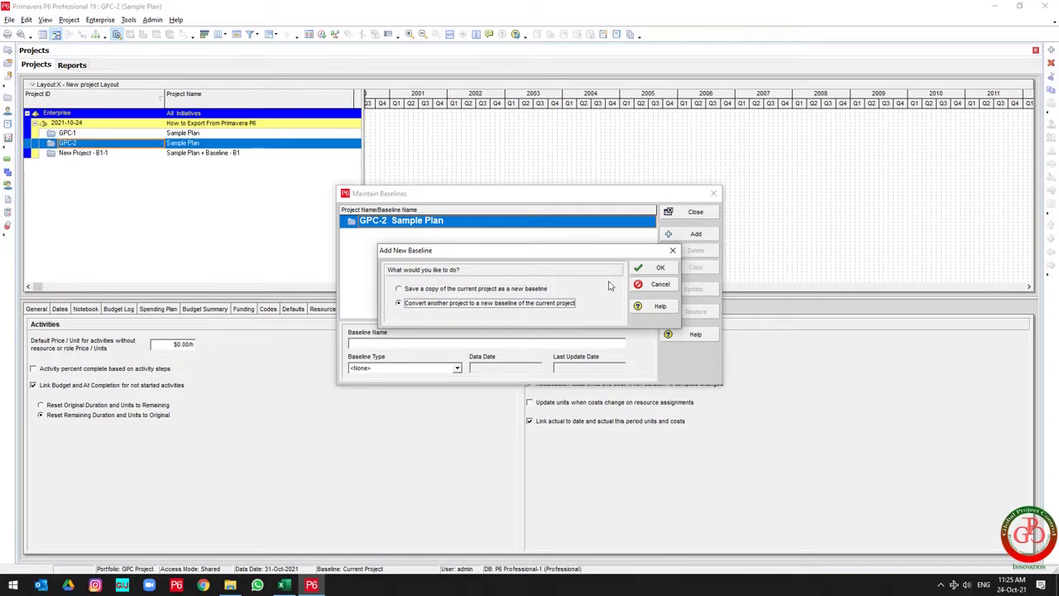
left_click(646, 268)
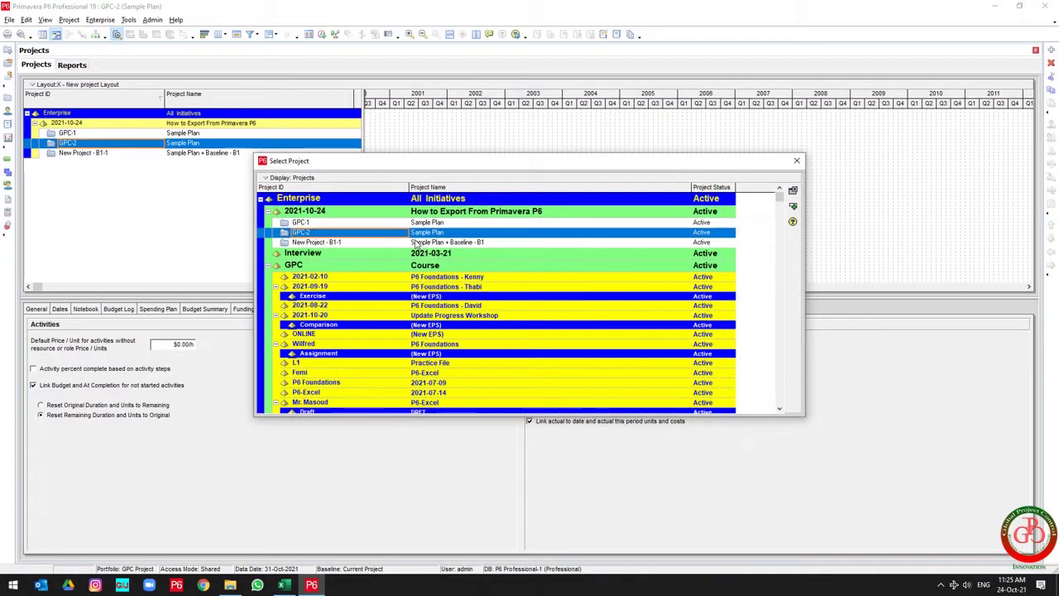
left_click(418, 242)
left_click(793, 205)
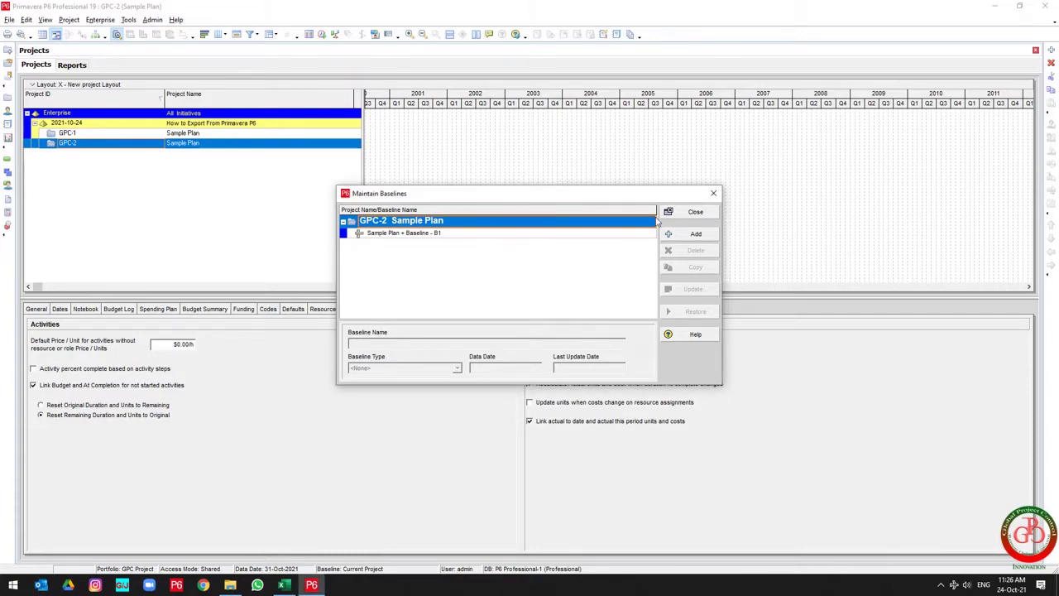
left_click(694, 215)
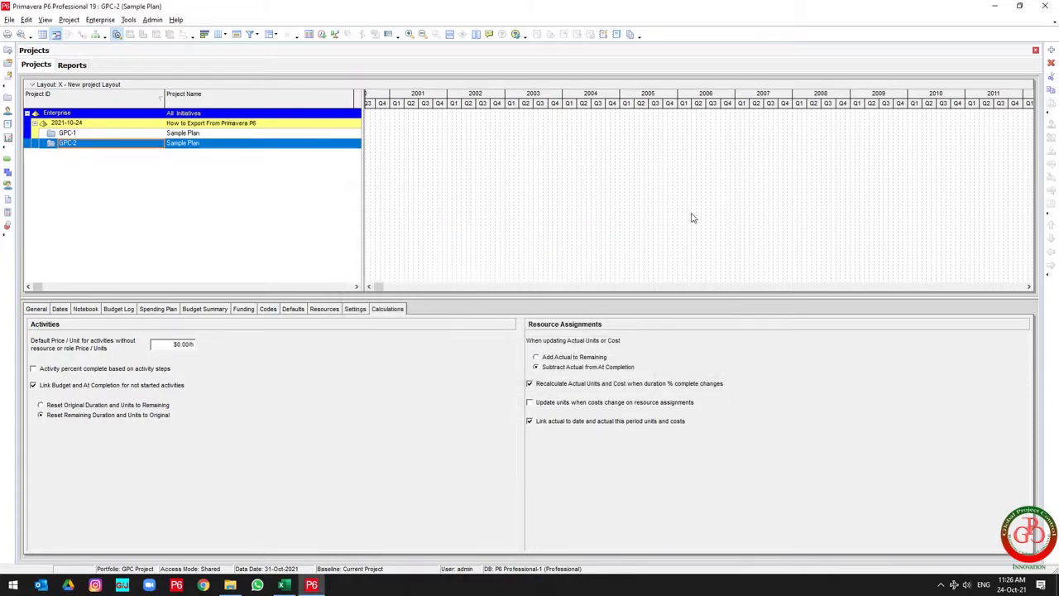